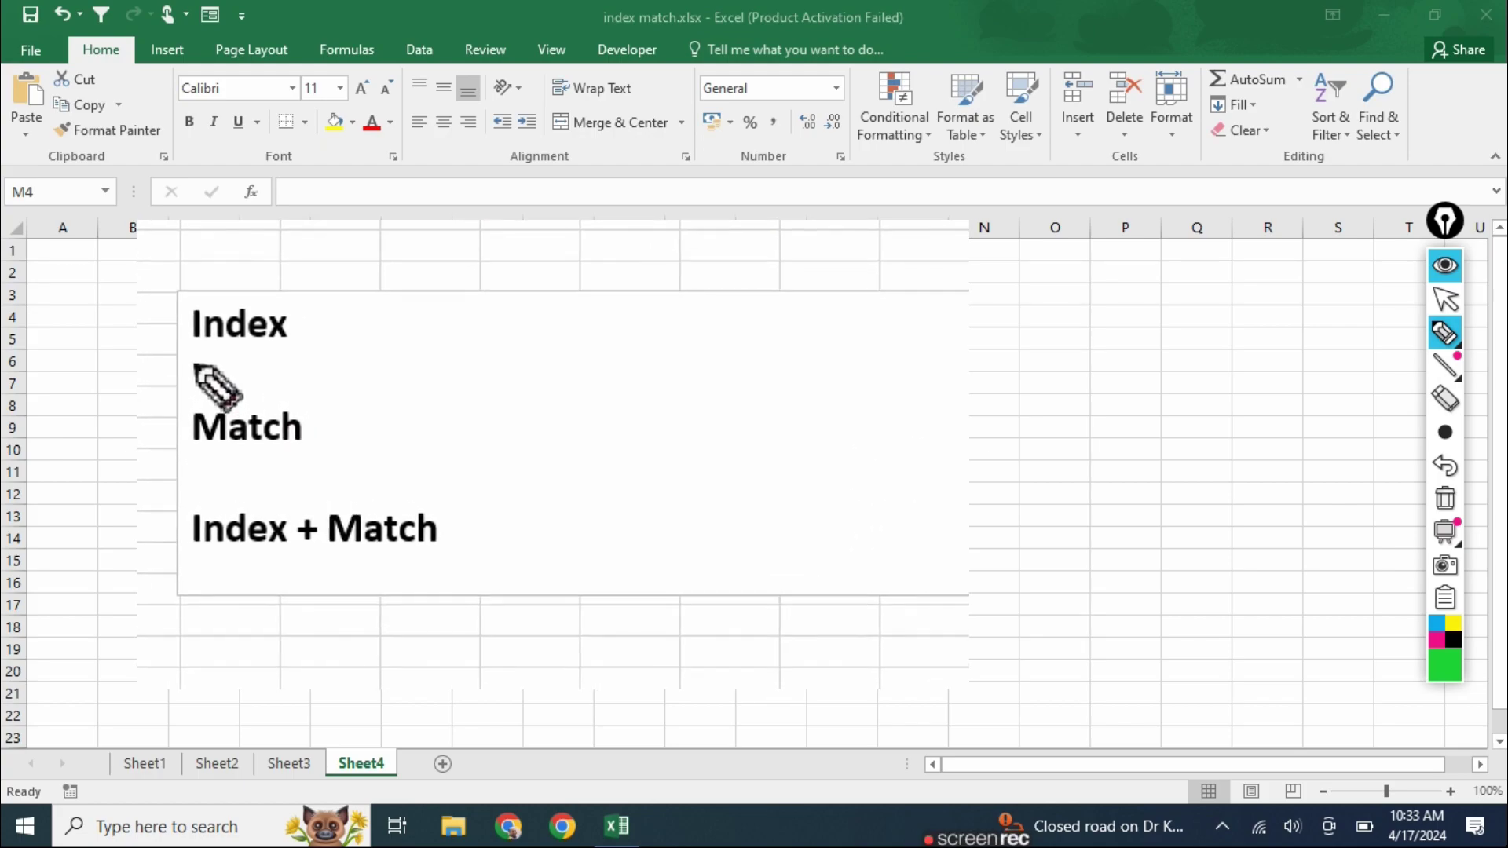
Step: Mark the Index, Match and Index + Match headings with green pen strokes and clear all the markings
drag(182, 354, 351, 355)
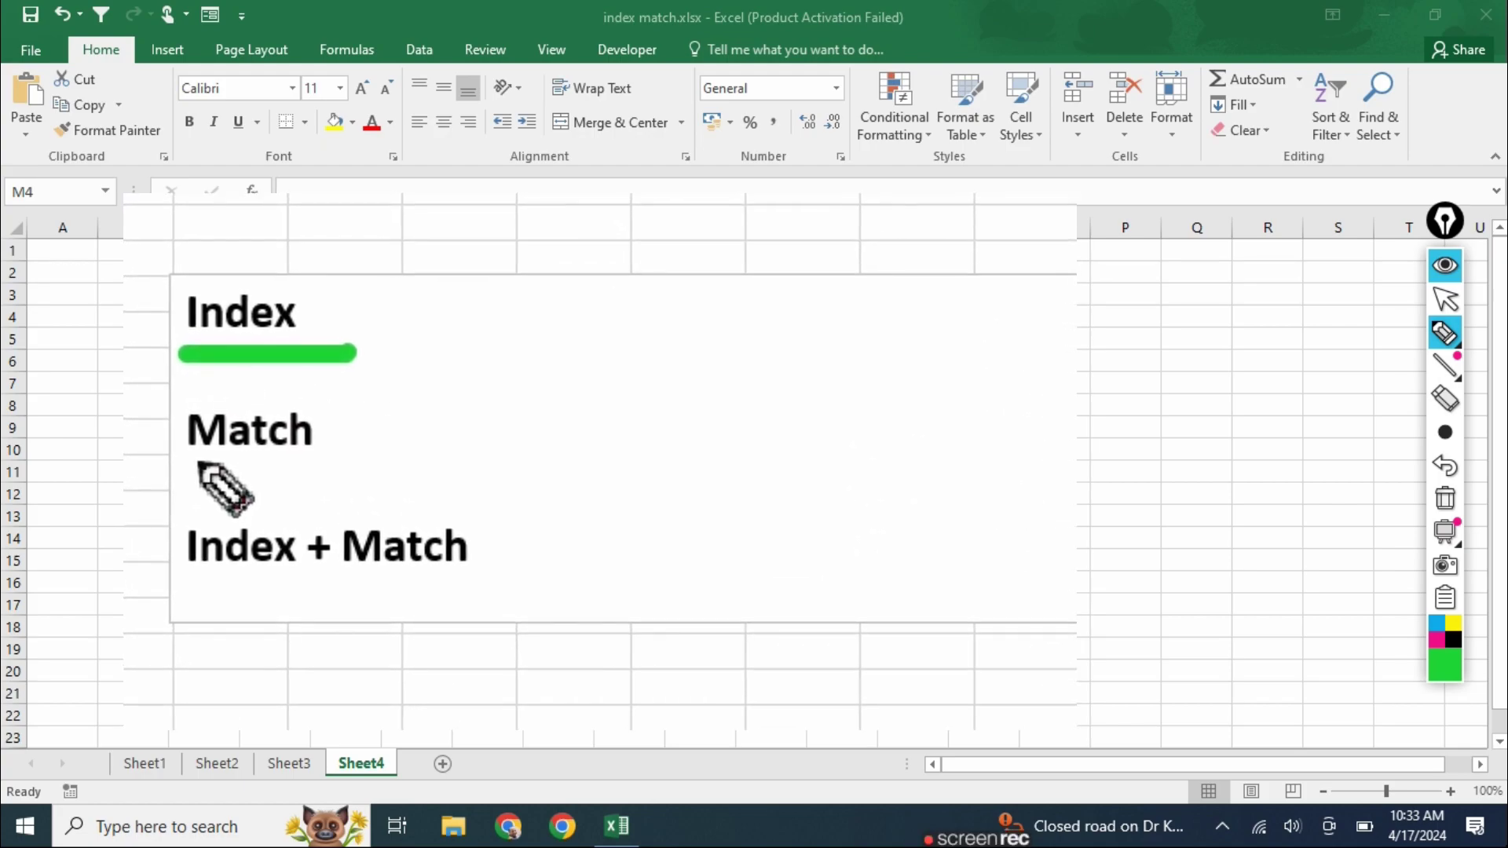
drag(202, 488, 389, 498)
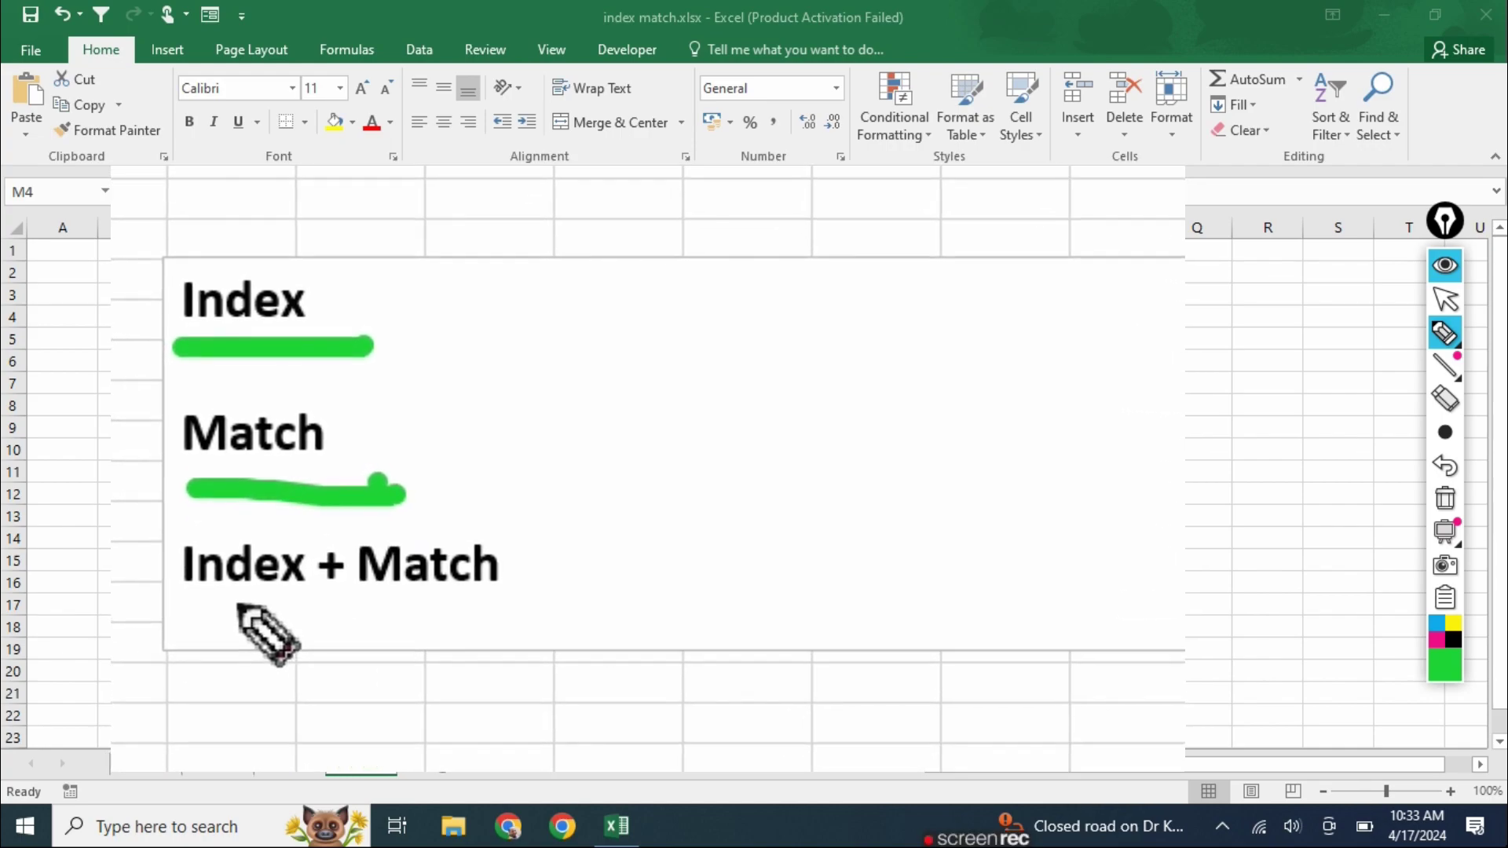
mouse_move(206, 616)
mouse_down()
mouse_move(271, 617)
mouse_move(505, 521)
mouse_move(509, 631)
mouse_up()
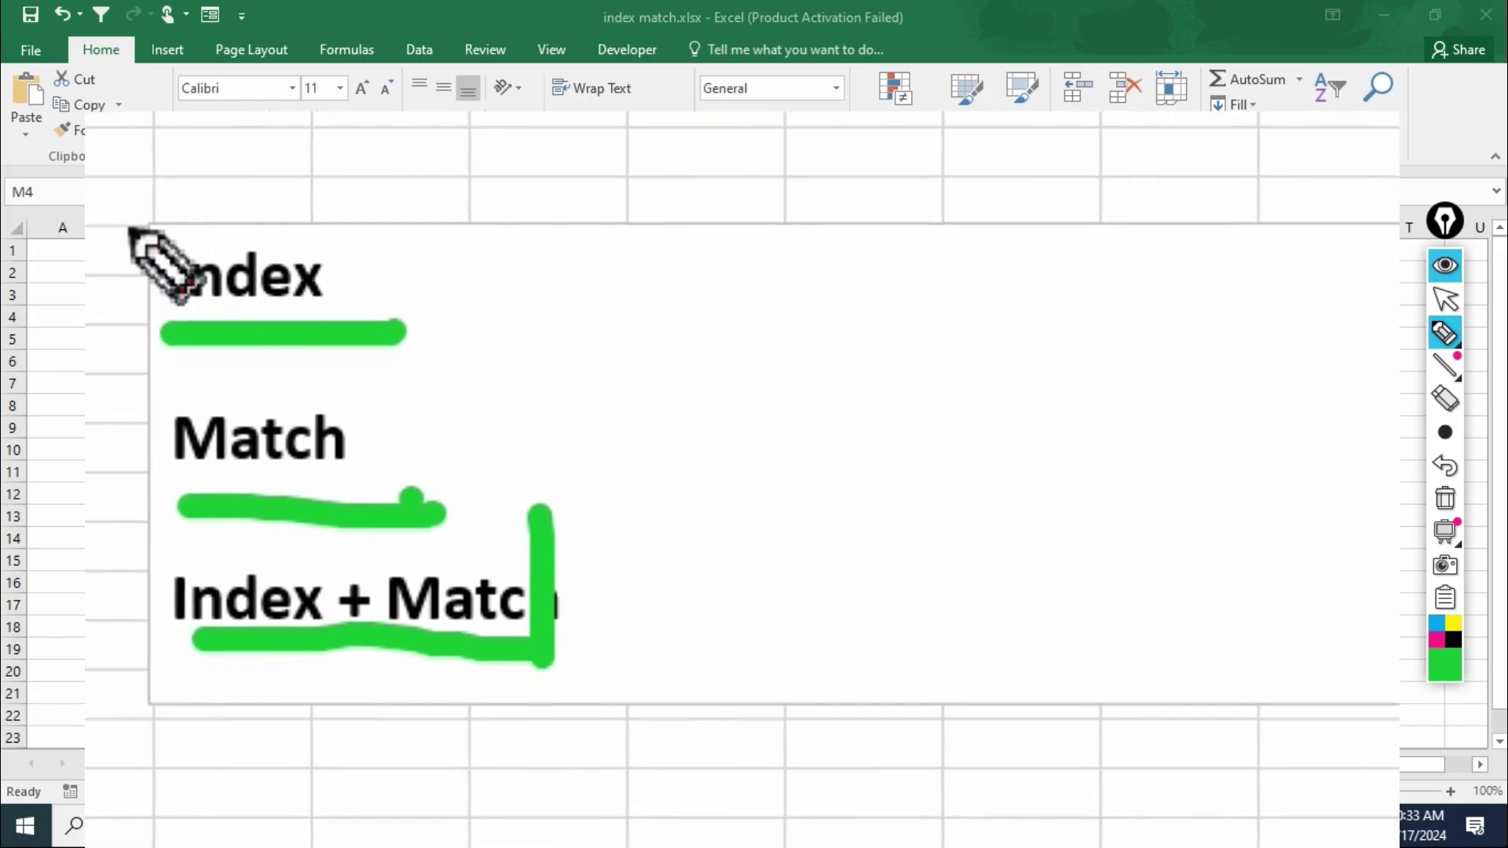
drag(128, 228, 139, 325)
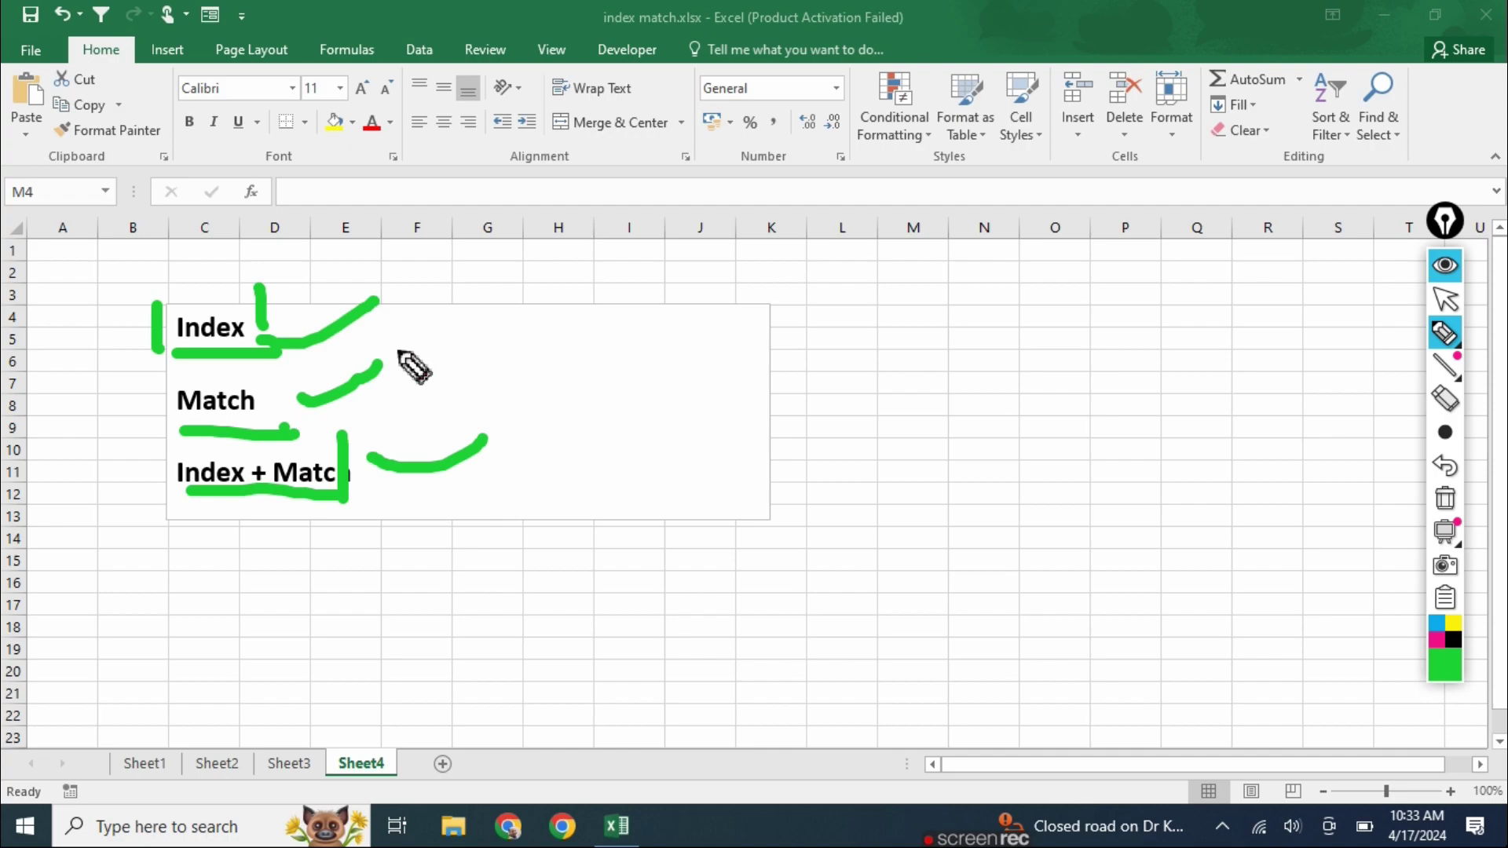
click(1447, 499)
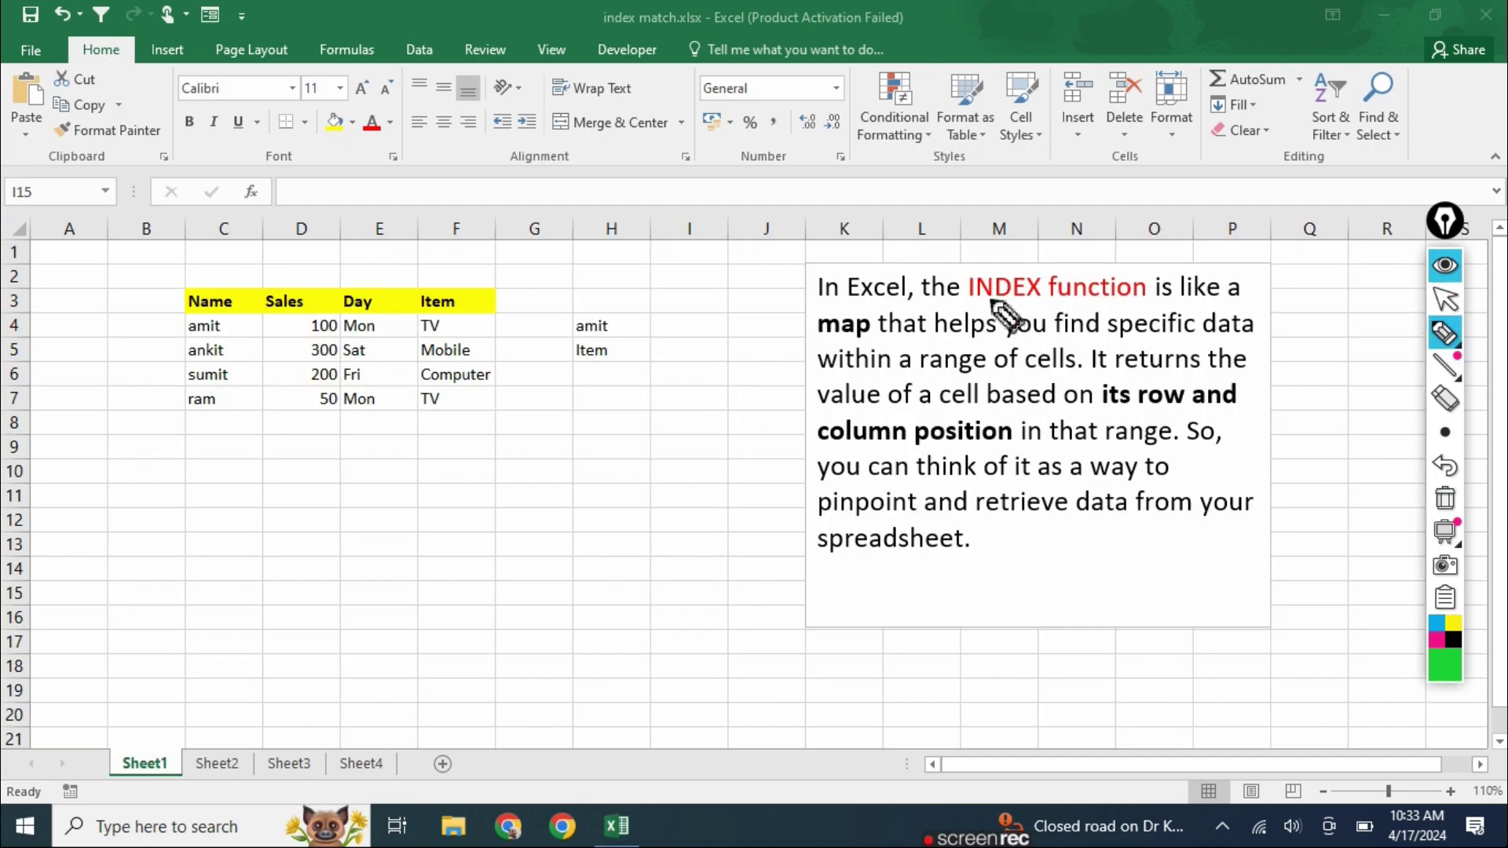
Step: On Sheet1, annotate the "INDEX function" text, the data table and its last Day cell with the green pen, and clear the markings
drag(991, 301, 1079, 302)
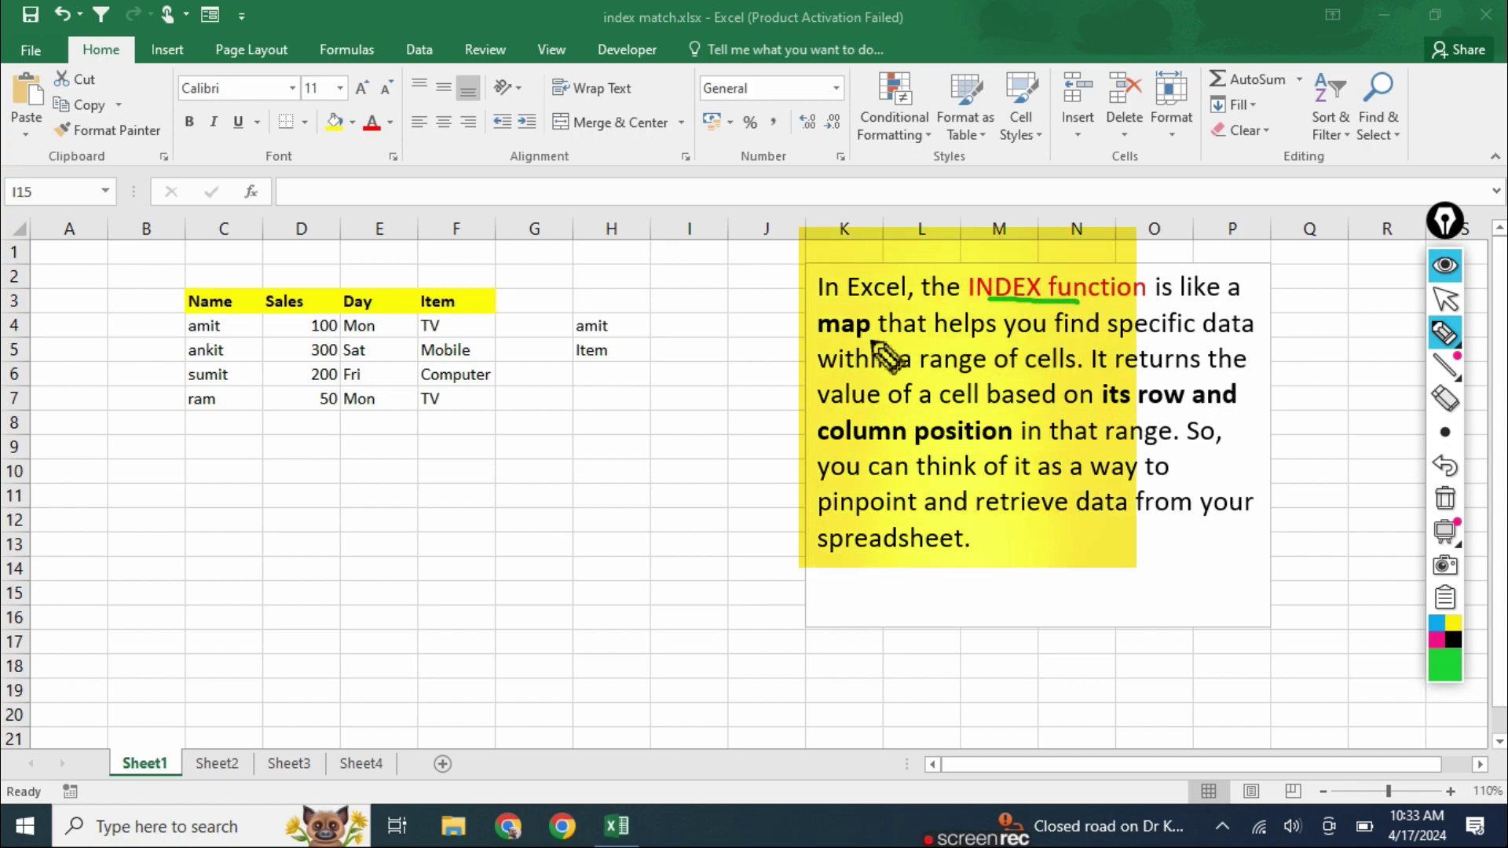
mouse_move(163, 280)
mouse_down()
mouse_move(161, 377)
mouse_move(161, 292)
mouse_move(455, 285)
mouse_move(519, 369)
mouse_move(248, 438)
mouse_move(156, 415)
mouse_up()
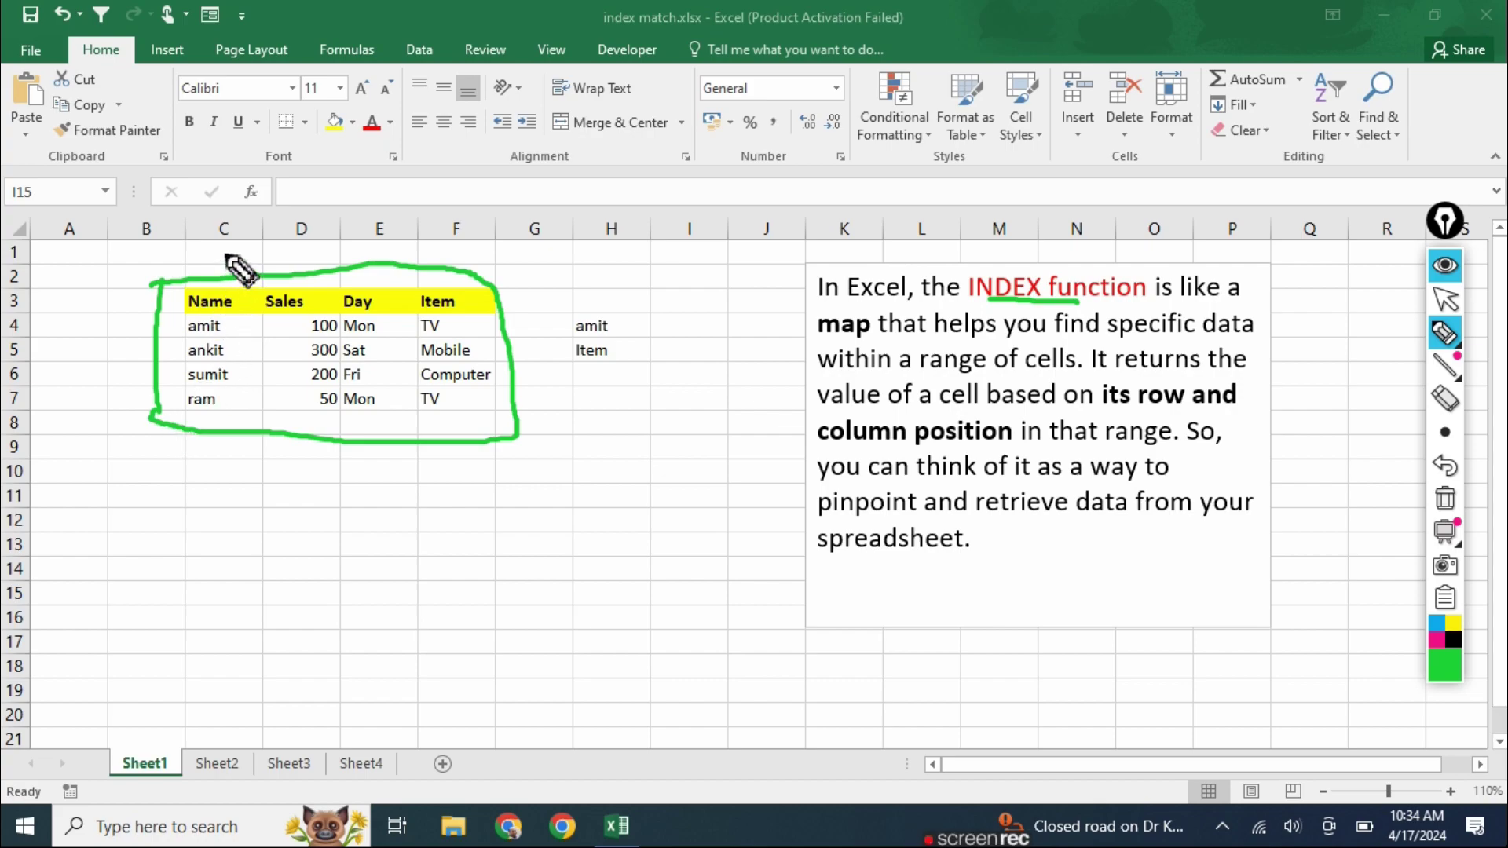
mouse_move(226, 253)
mouse_down()
mouse_move(225, 283)
mouse_move(437, 269)
mouse_move(438, 285)
mouse_up()
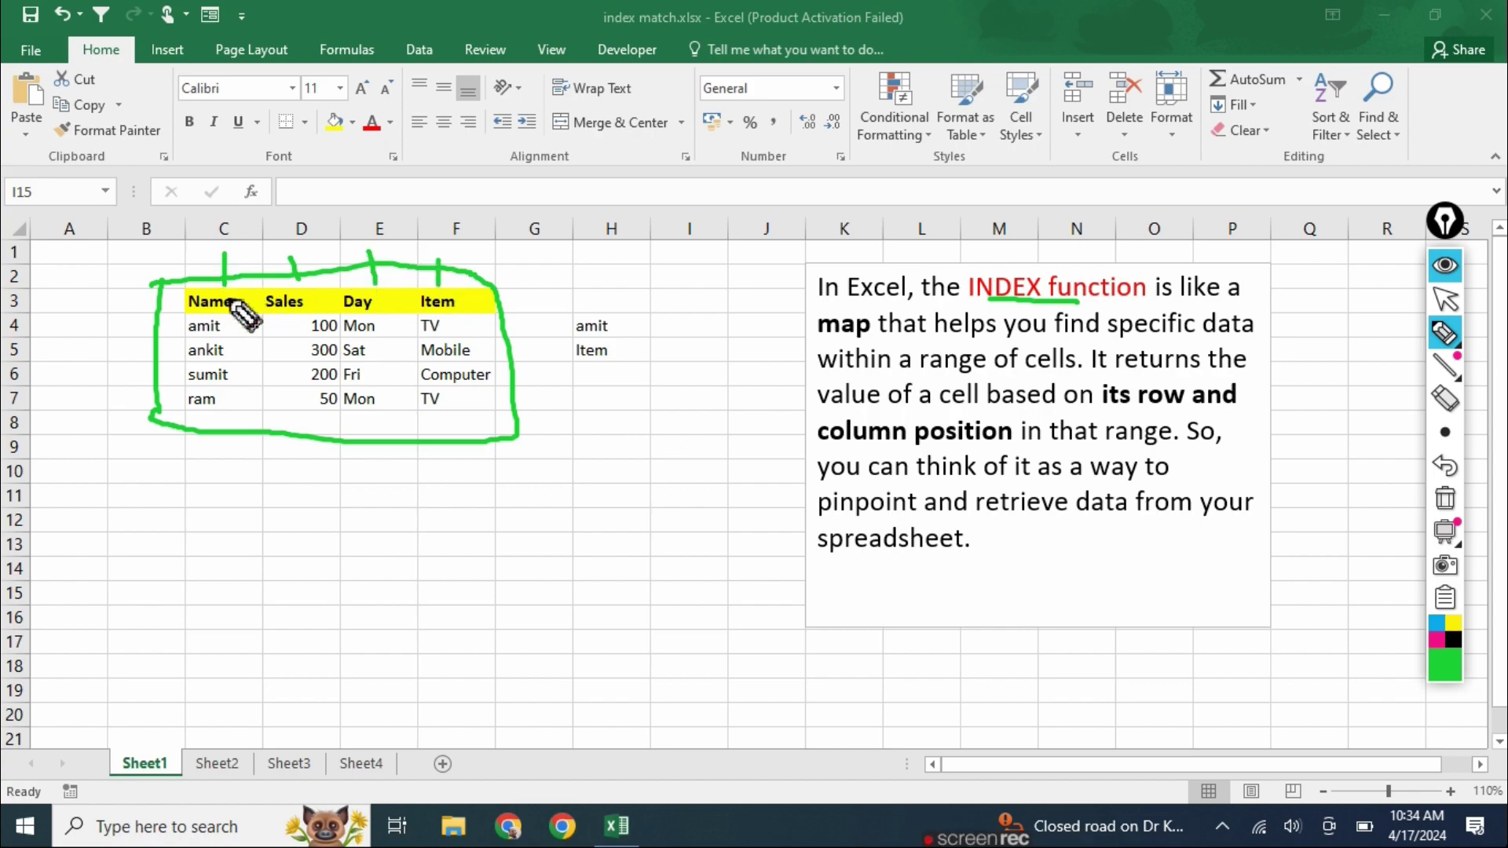
drag(149, 302, 182, 302)
mouse_move(154, 327)
mouse_down()
mouse_move(179, 326)
mouse_move(189, 374)
mouse_move(172, 399)
mouse_up()
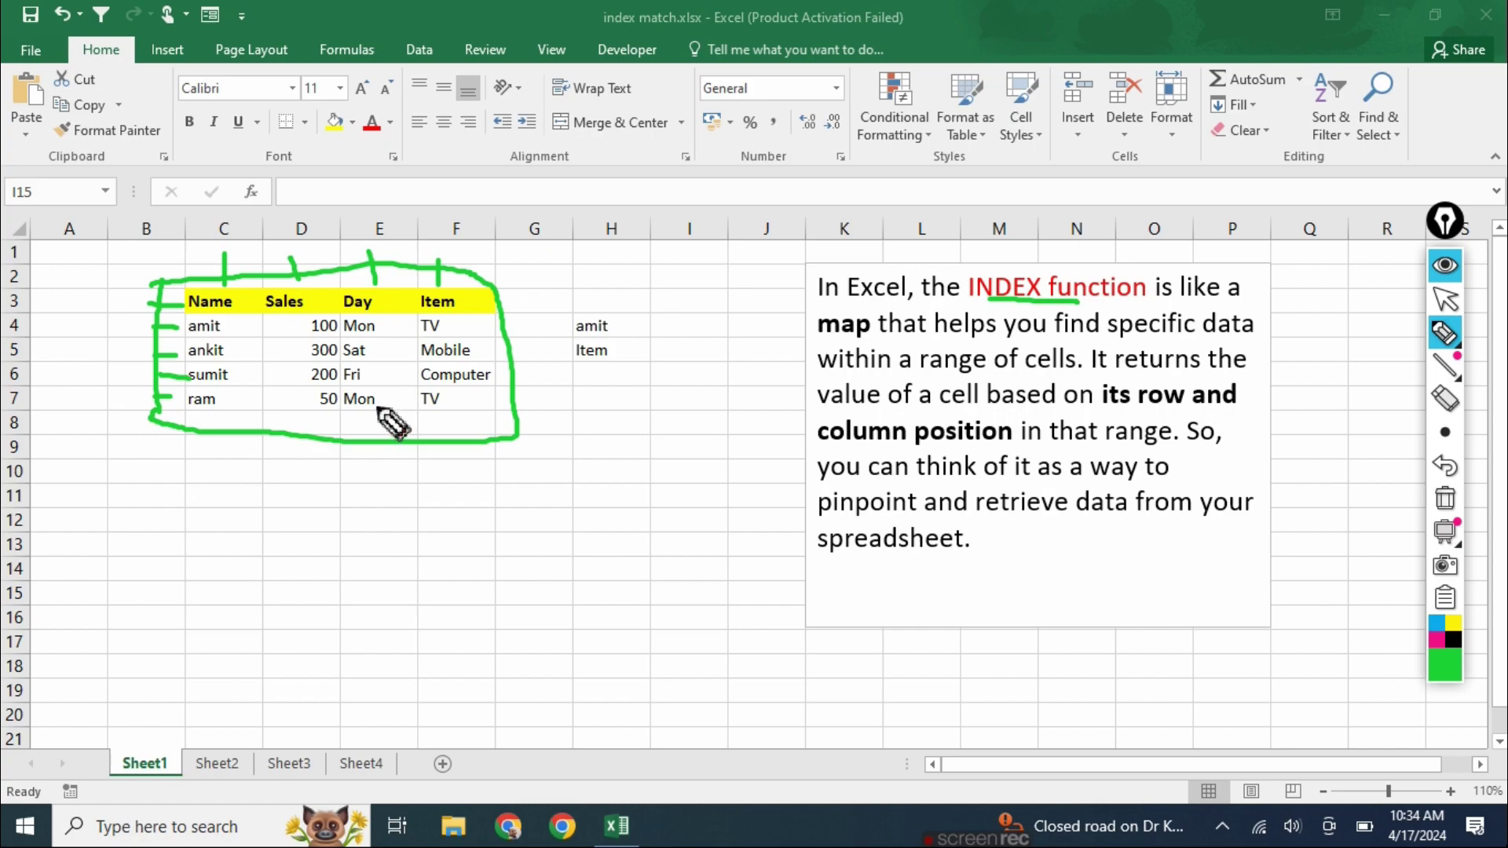
mouse_move(385, 405)
mouse_down()
mouse_move(345, 391)
mouse_move(338, 407)
mouse_move(383, 413)
mouse_up()
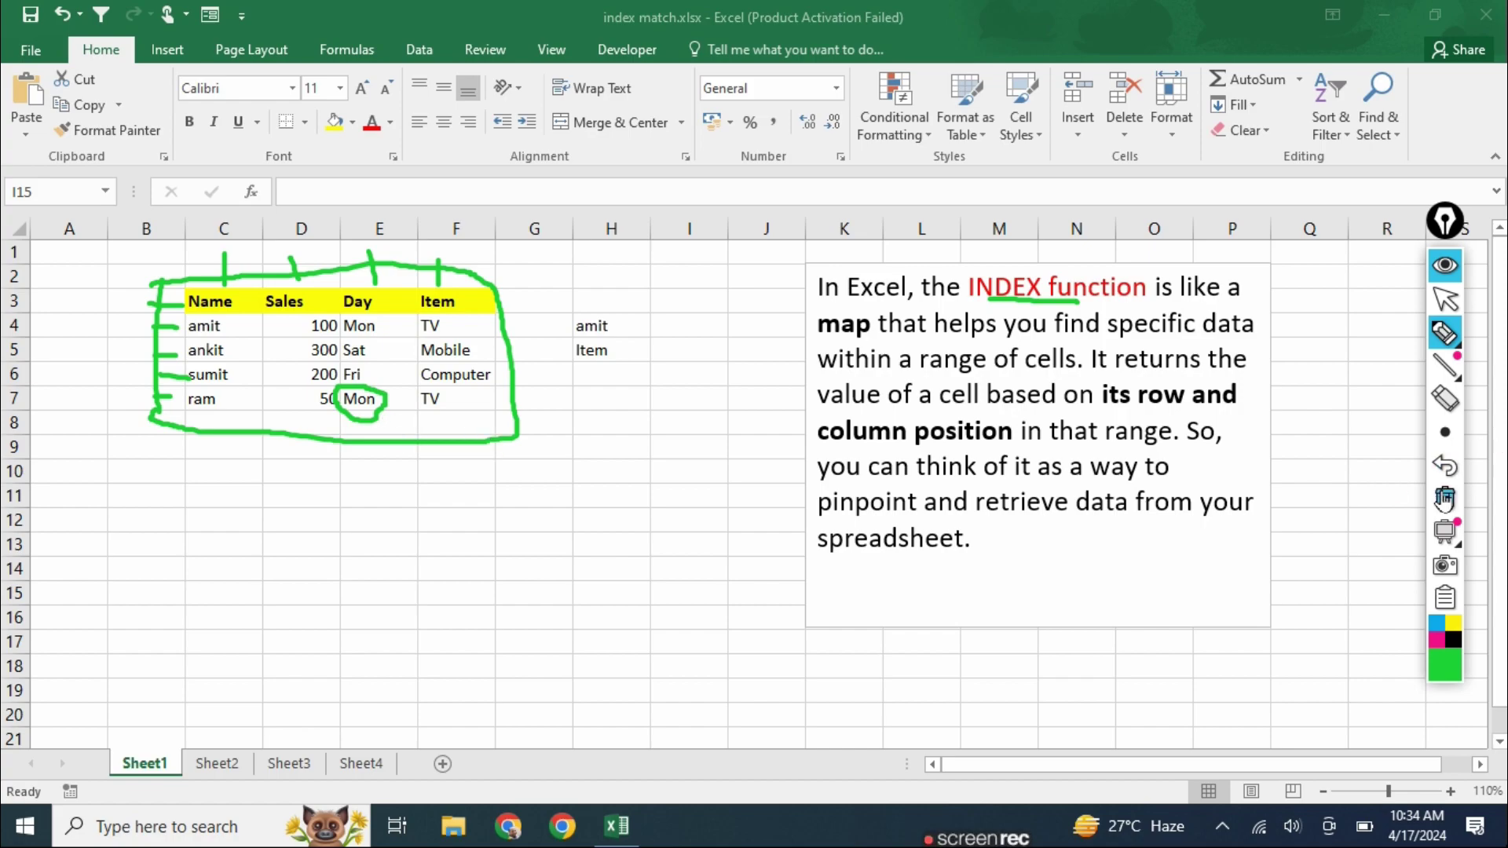
click(1449, 501)
click(1445, 299)
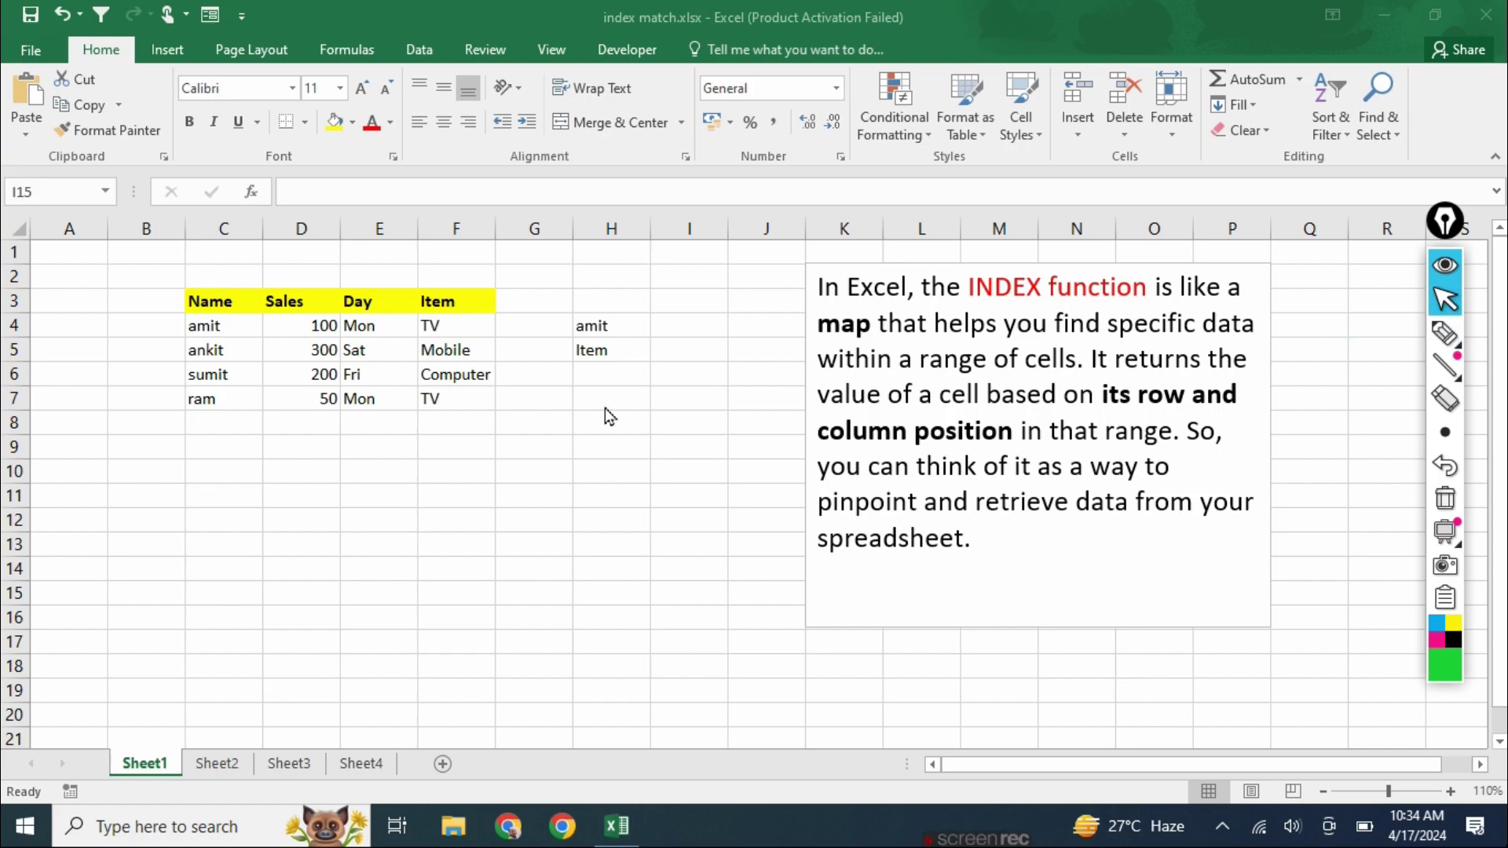
Step: Enter =INDEX(C3:F7,5,3) in cell H7 and make the cell bold
click(602, 397)
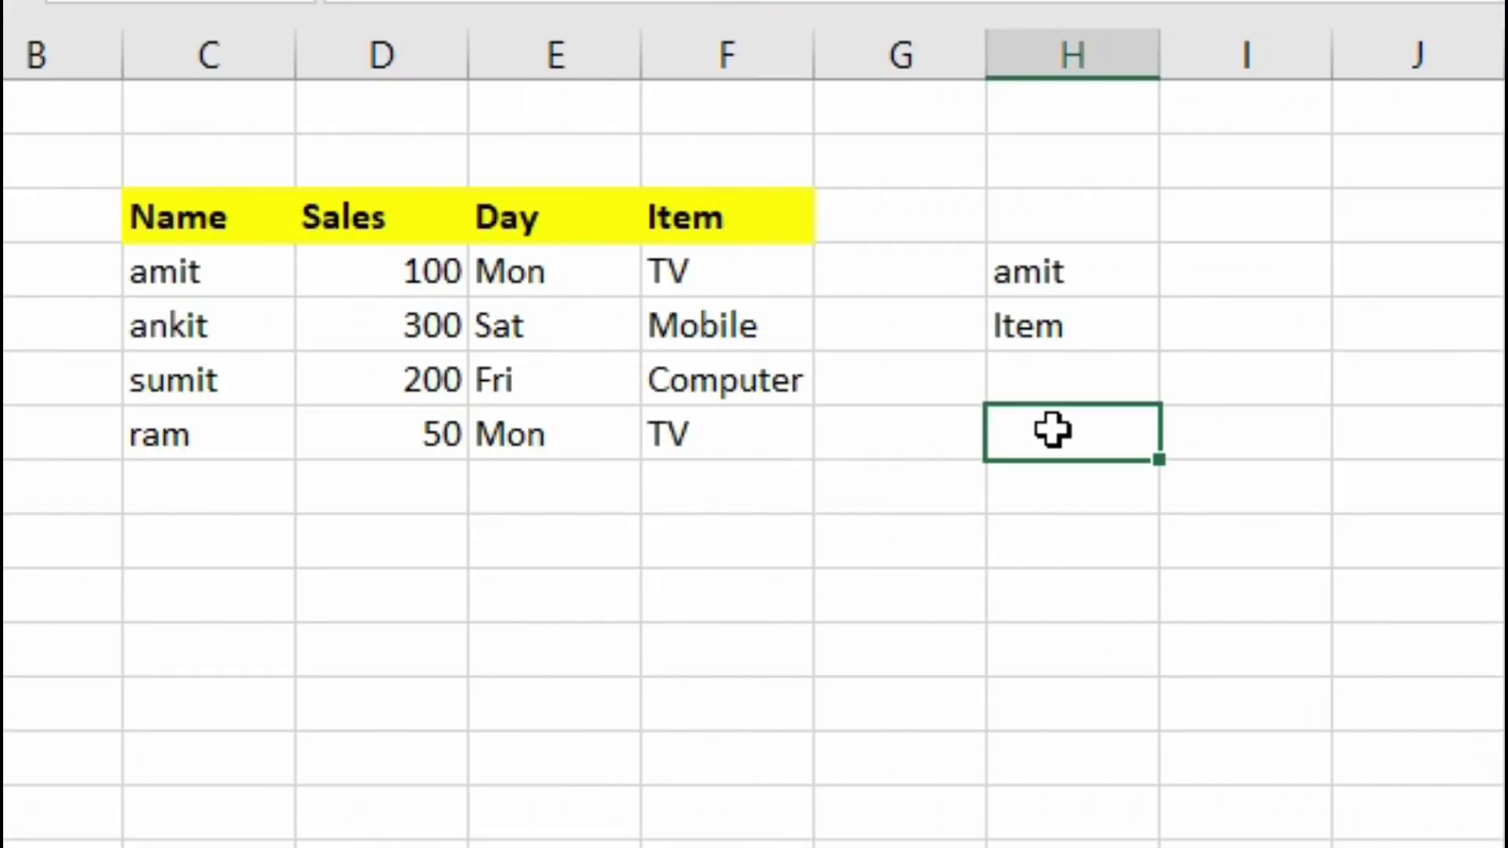
text(=ind)
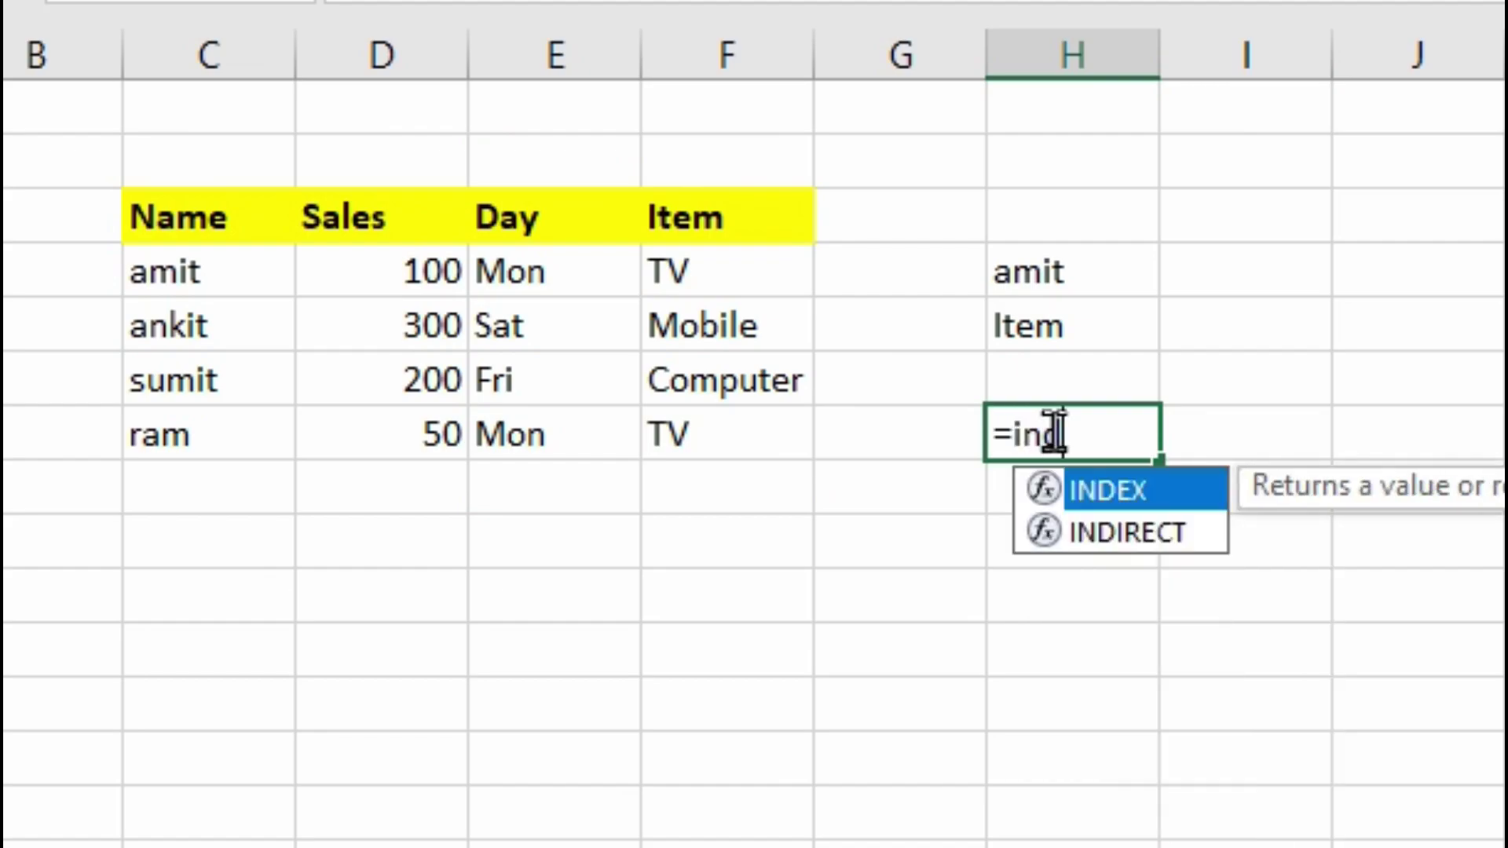
text(ex()
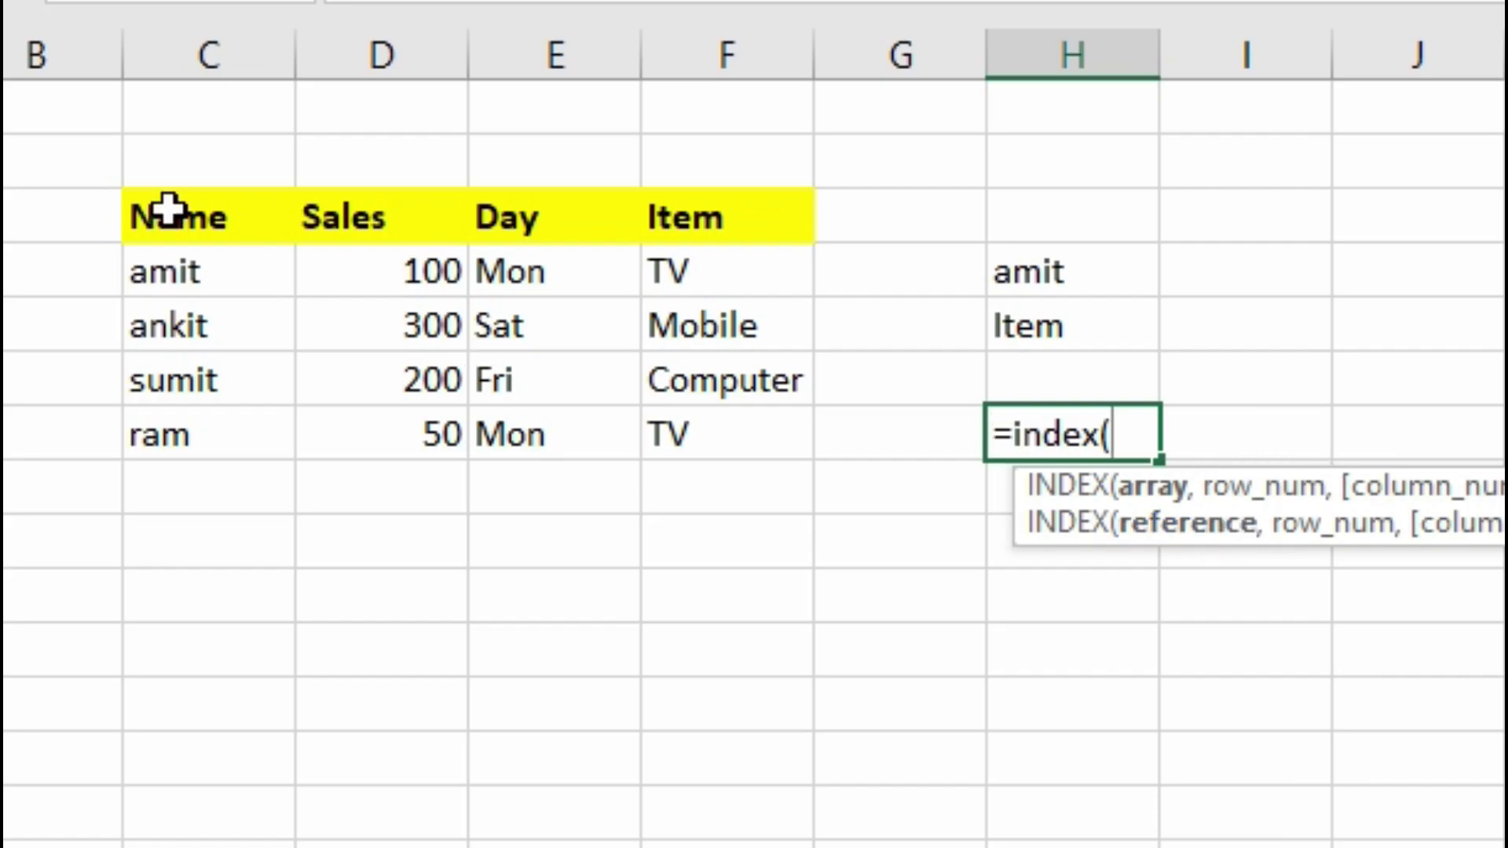
drag(169, 210, 707, 432)
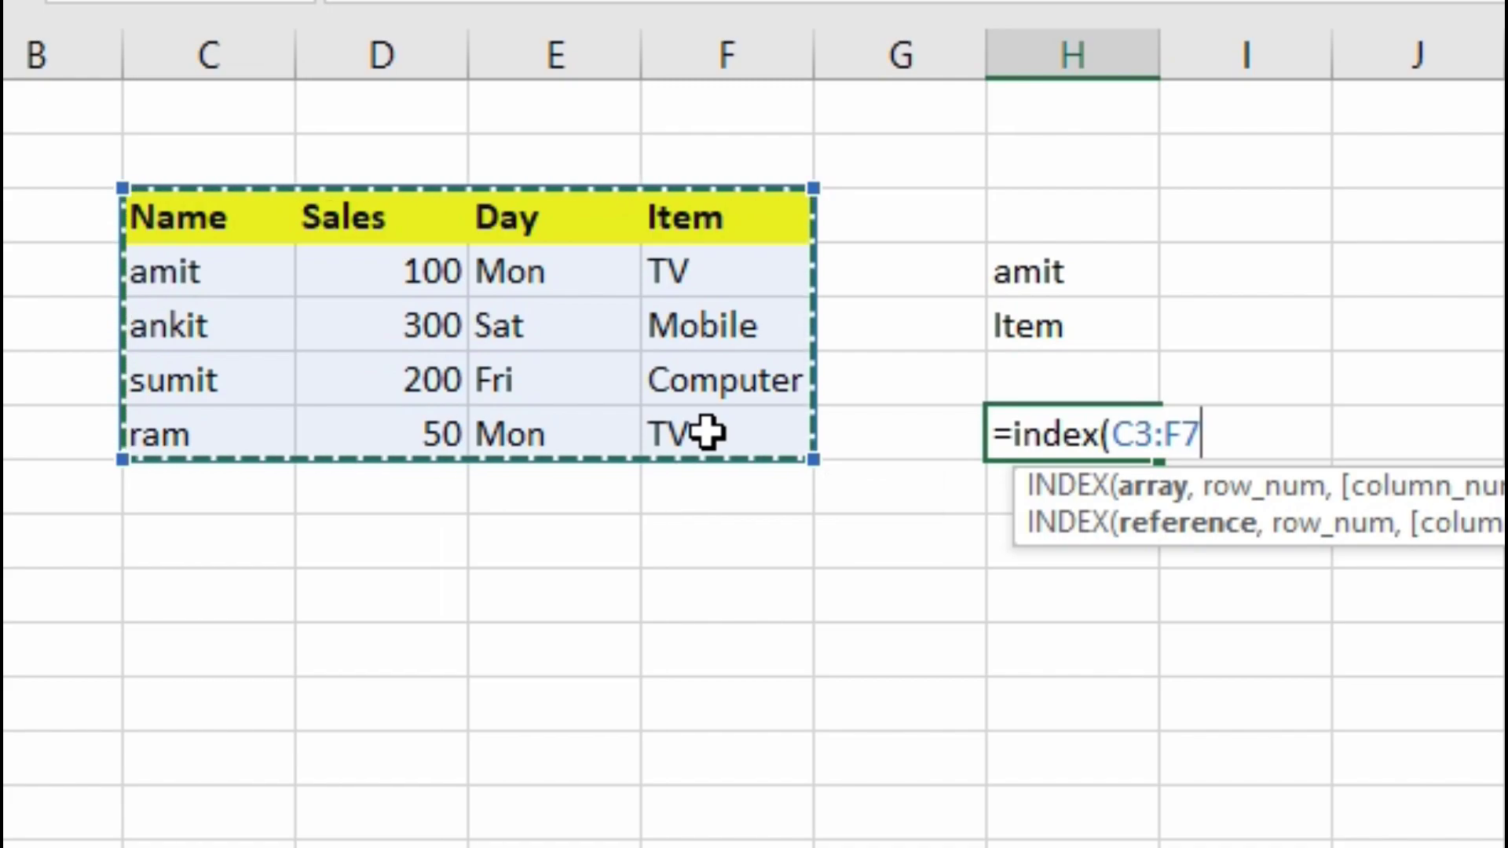
text(,)
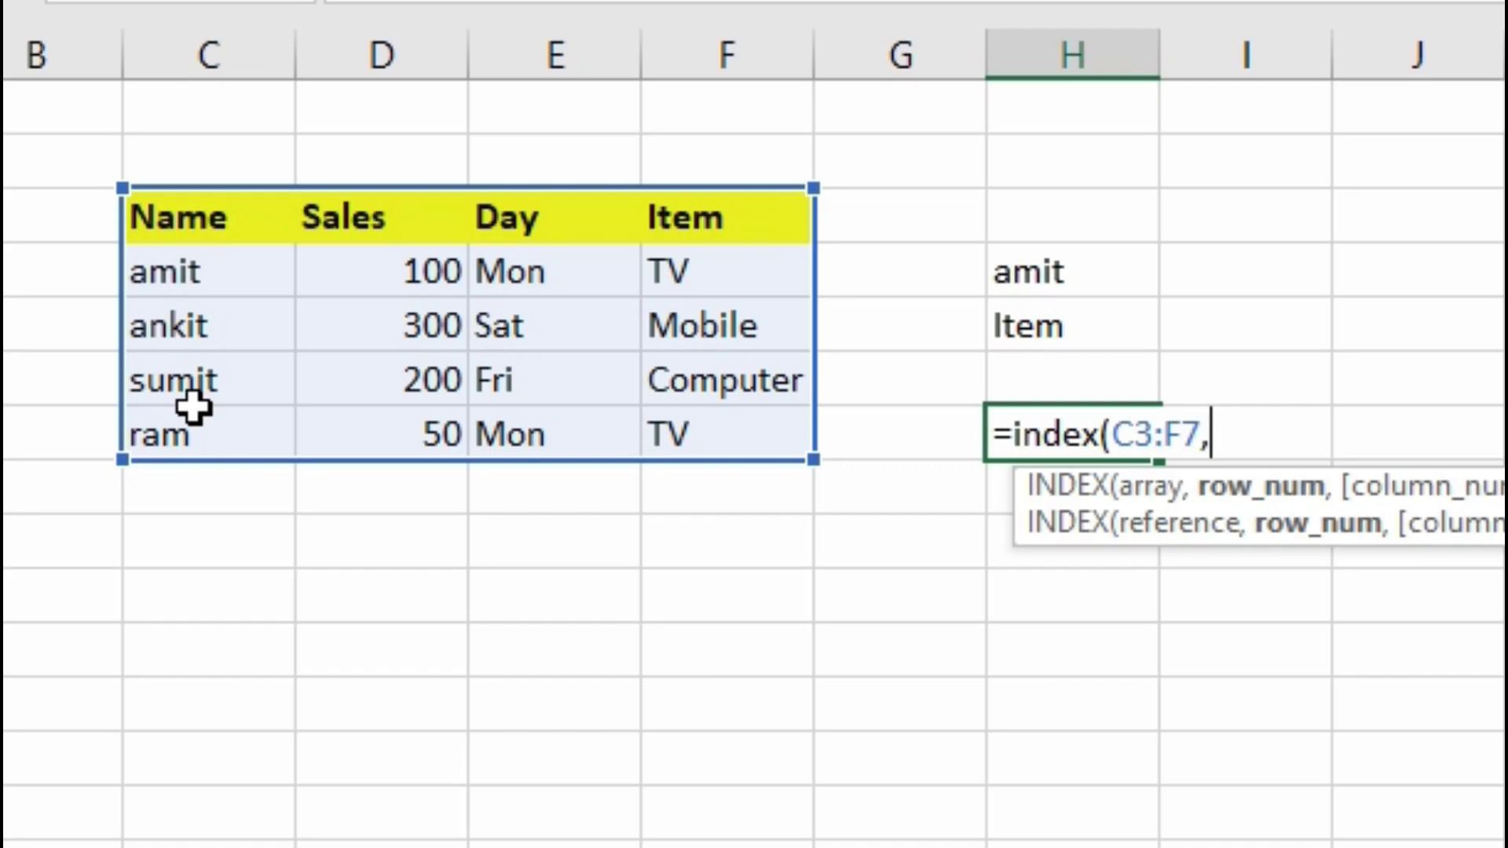
text(5,3)
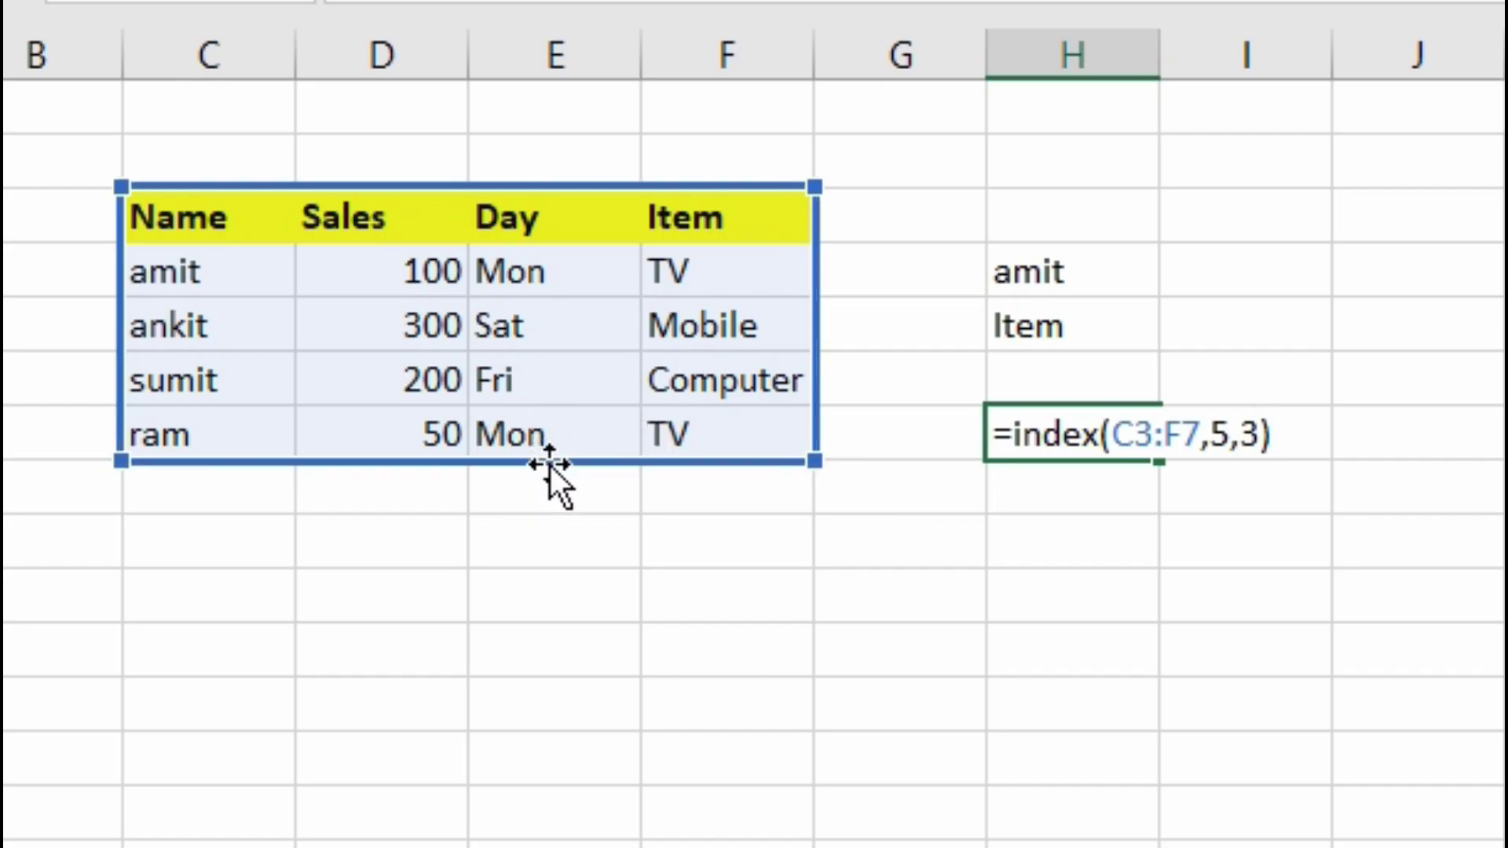
key(Return)
click(1021, 437)
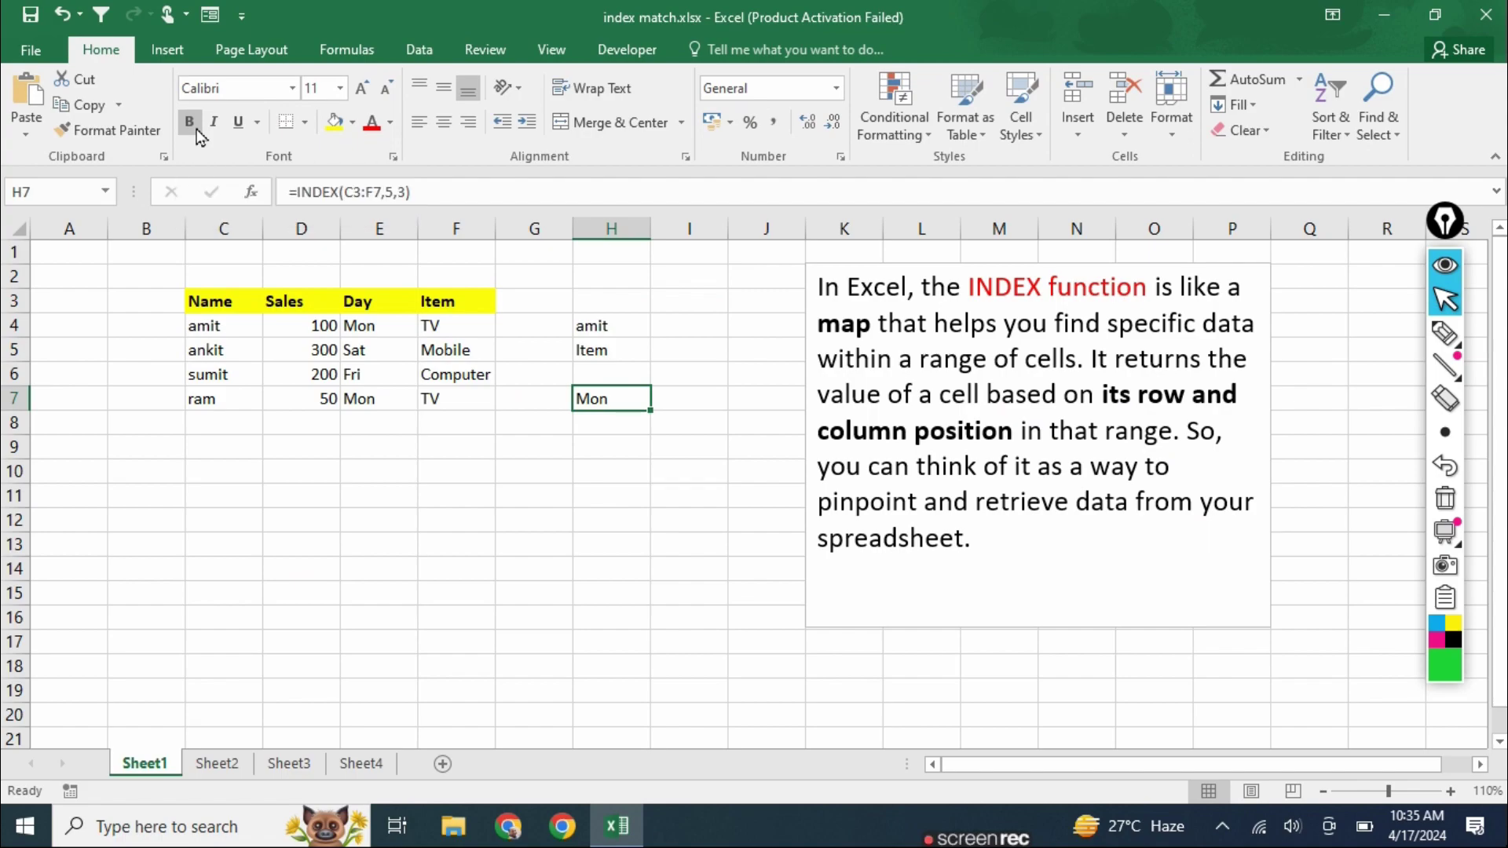
click(192, 127)
Step: Enter =INDEX(C3:C7,2) in cell H8 to return the second entry of the Name column
click(592, 425)
text(=)
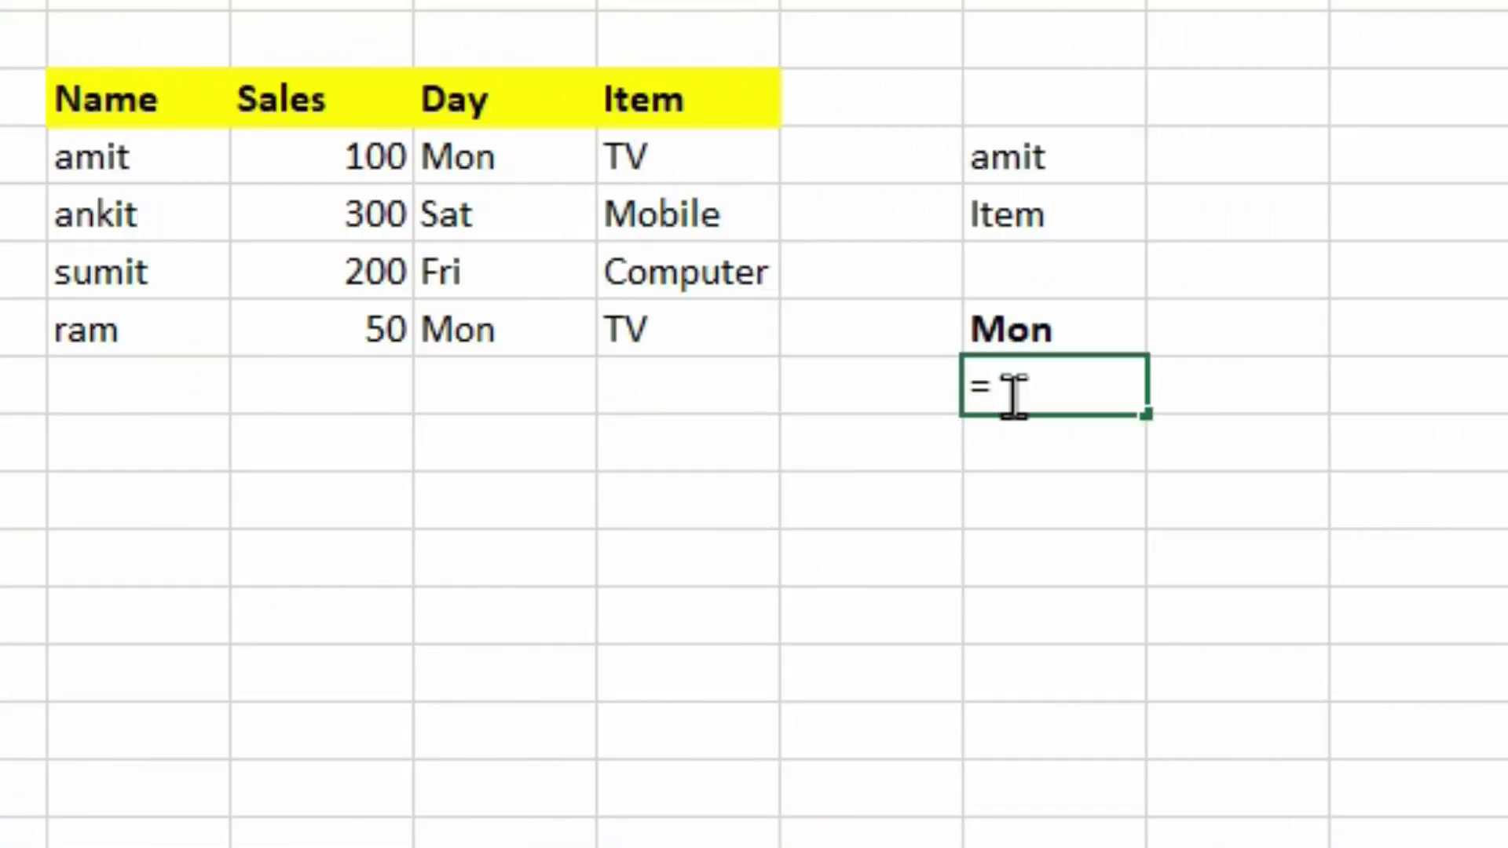
text(index()
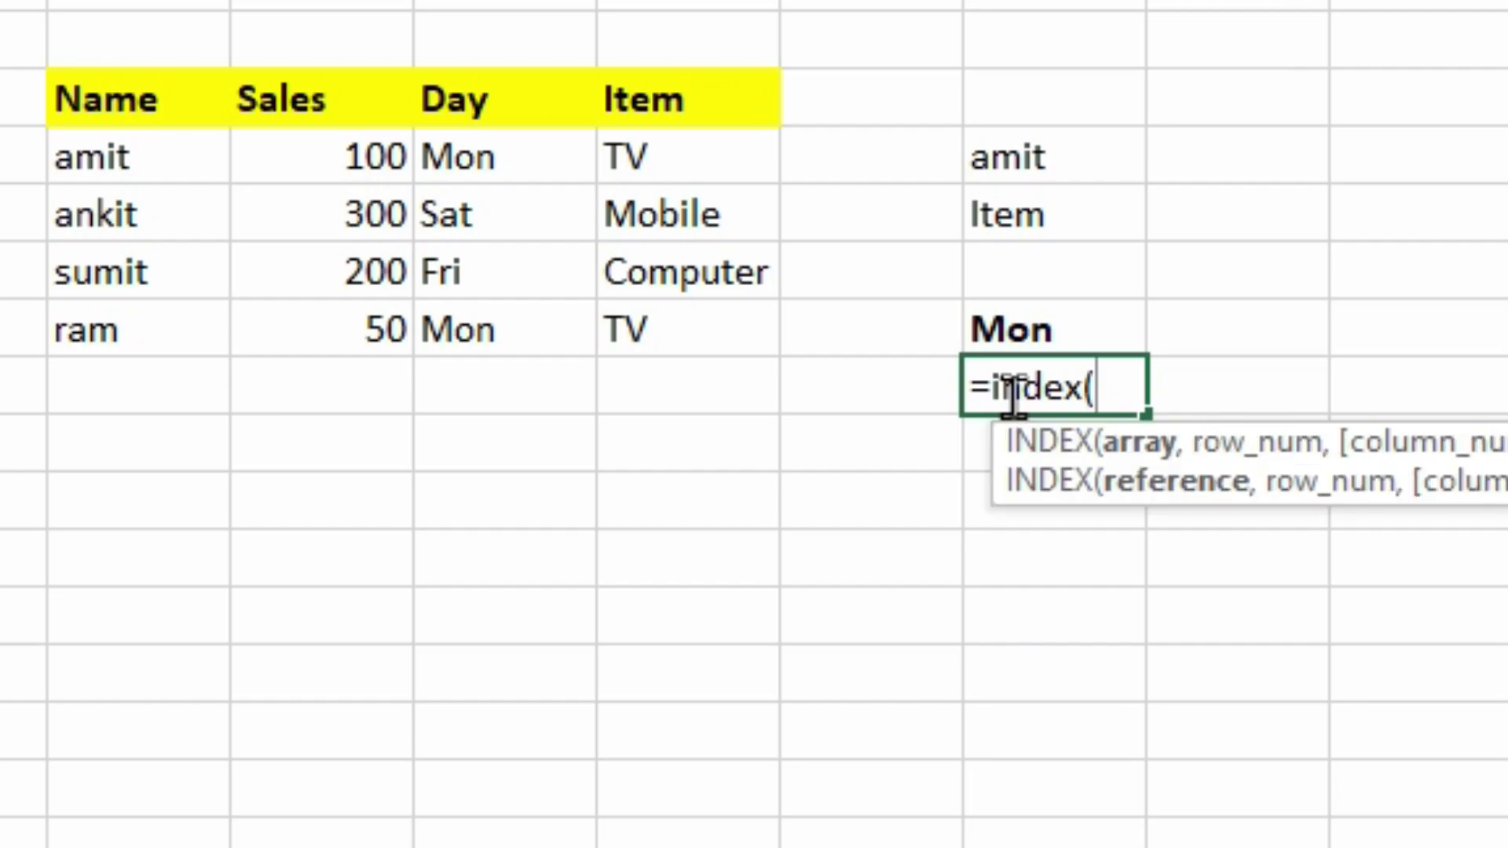
drag(144, 98, 169, 323)
text(,)
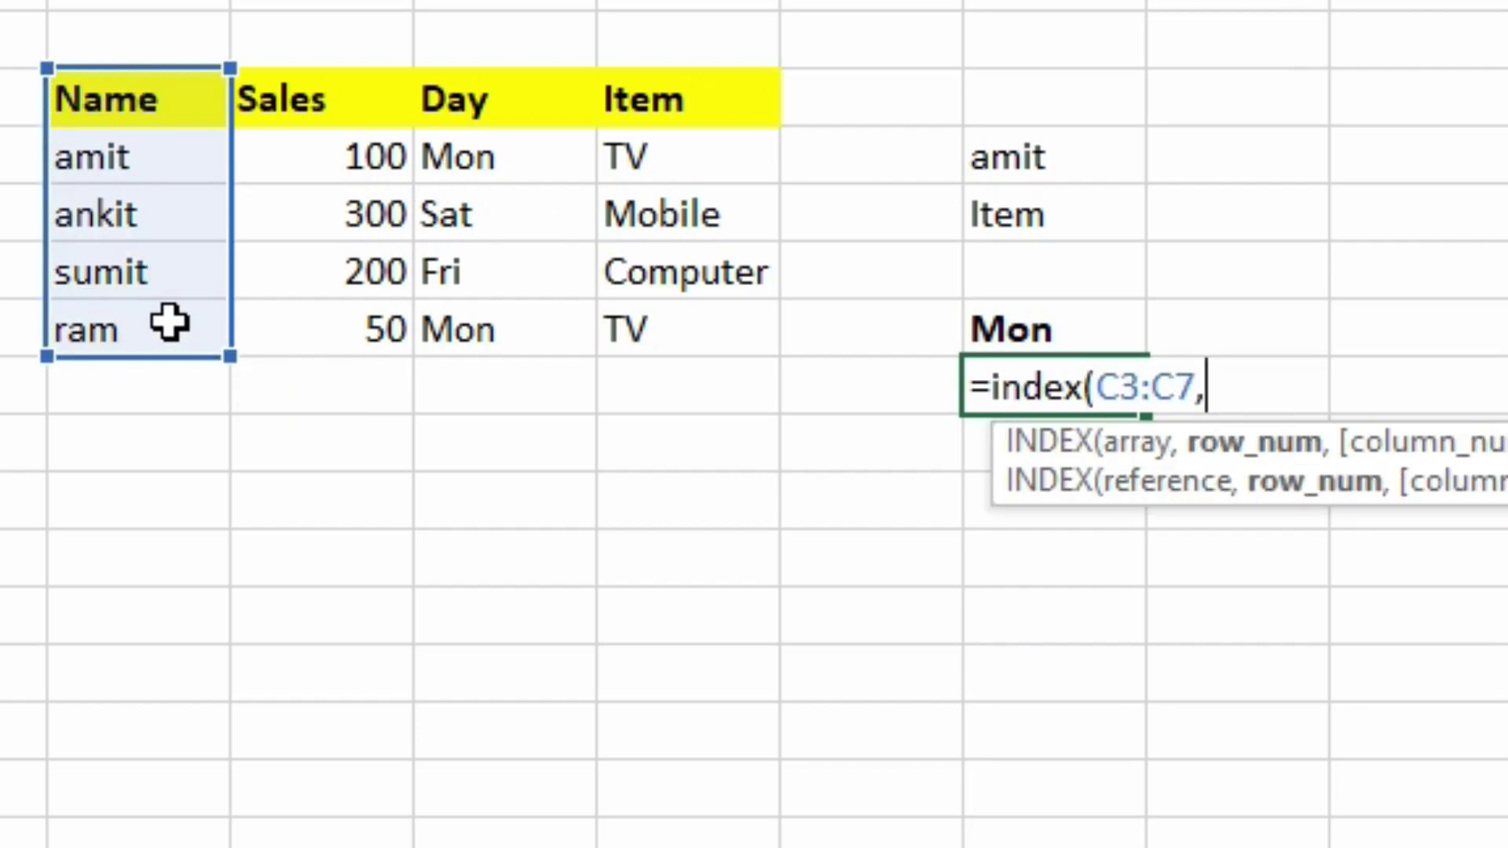
text(2))
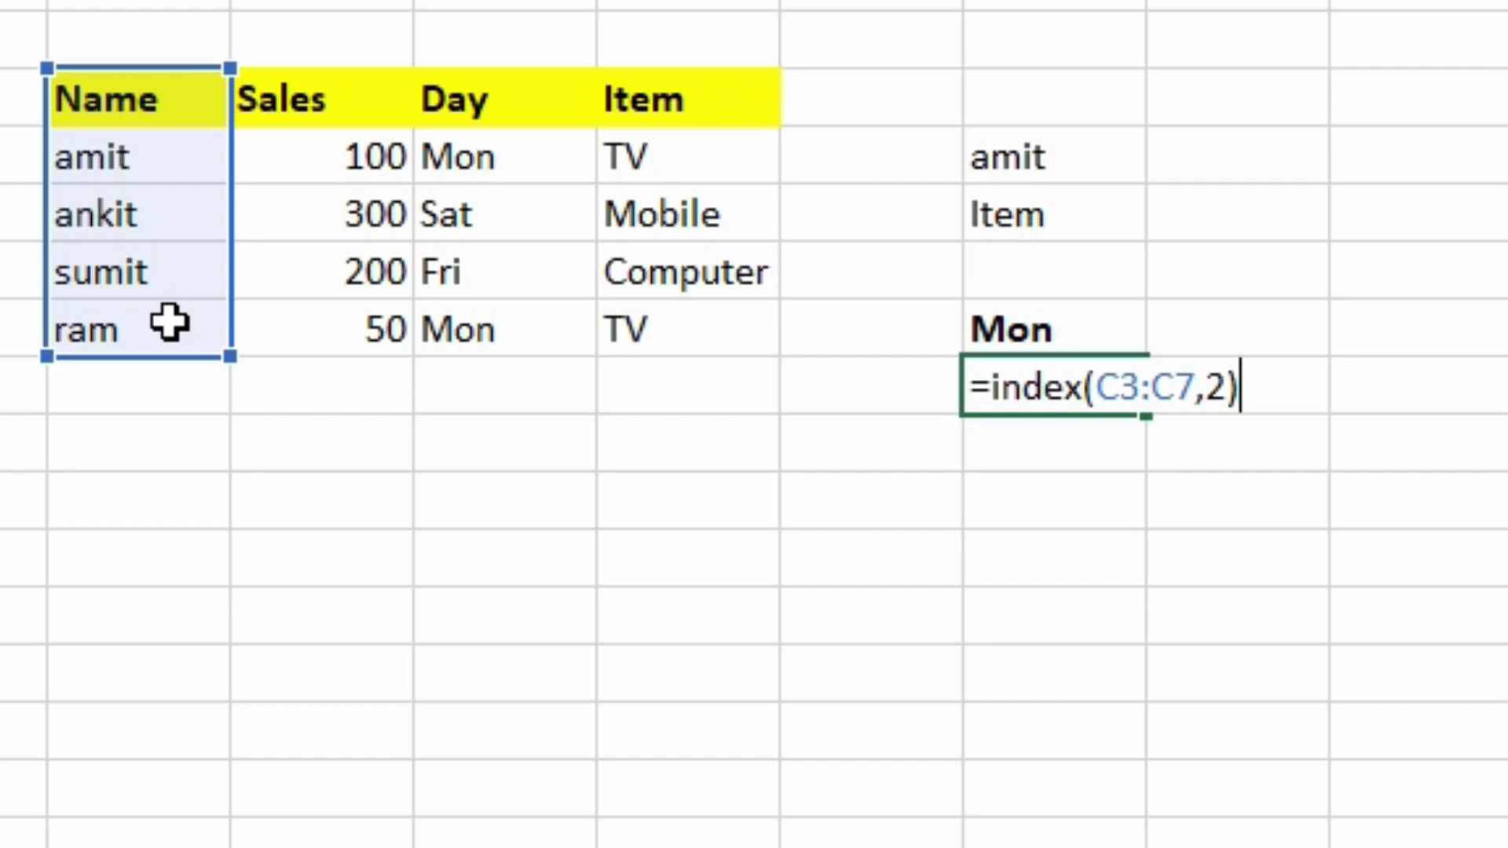
key(Return)
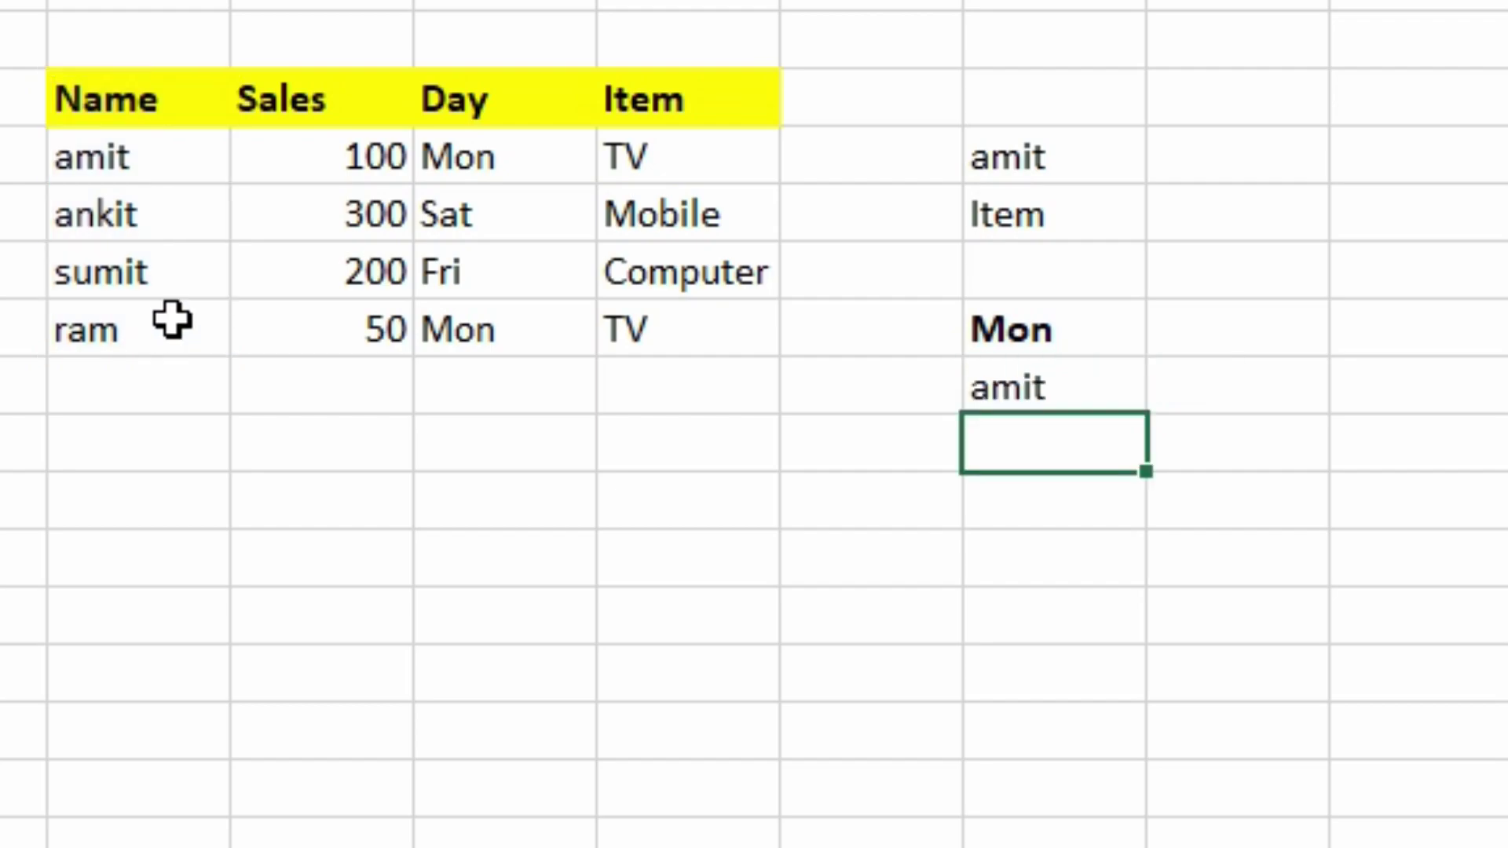
Step: Point out the Name range C3:C7 by selecting it, and make cell H8 bold
click(138, 98)
drag(138, 97, 142, 319)
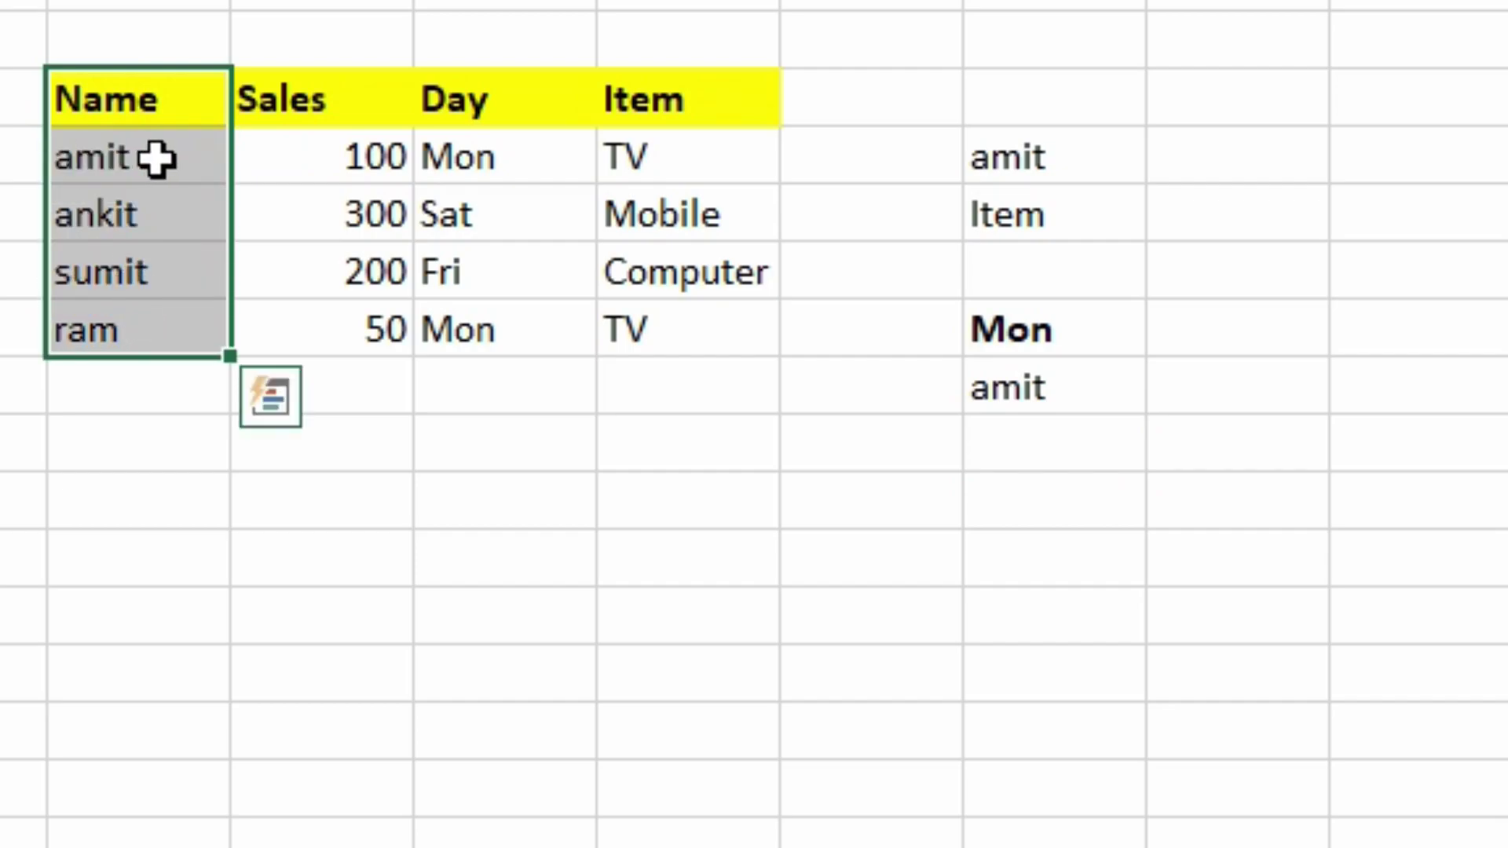
click(1035, 399)
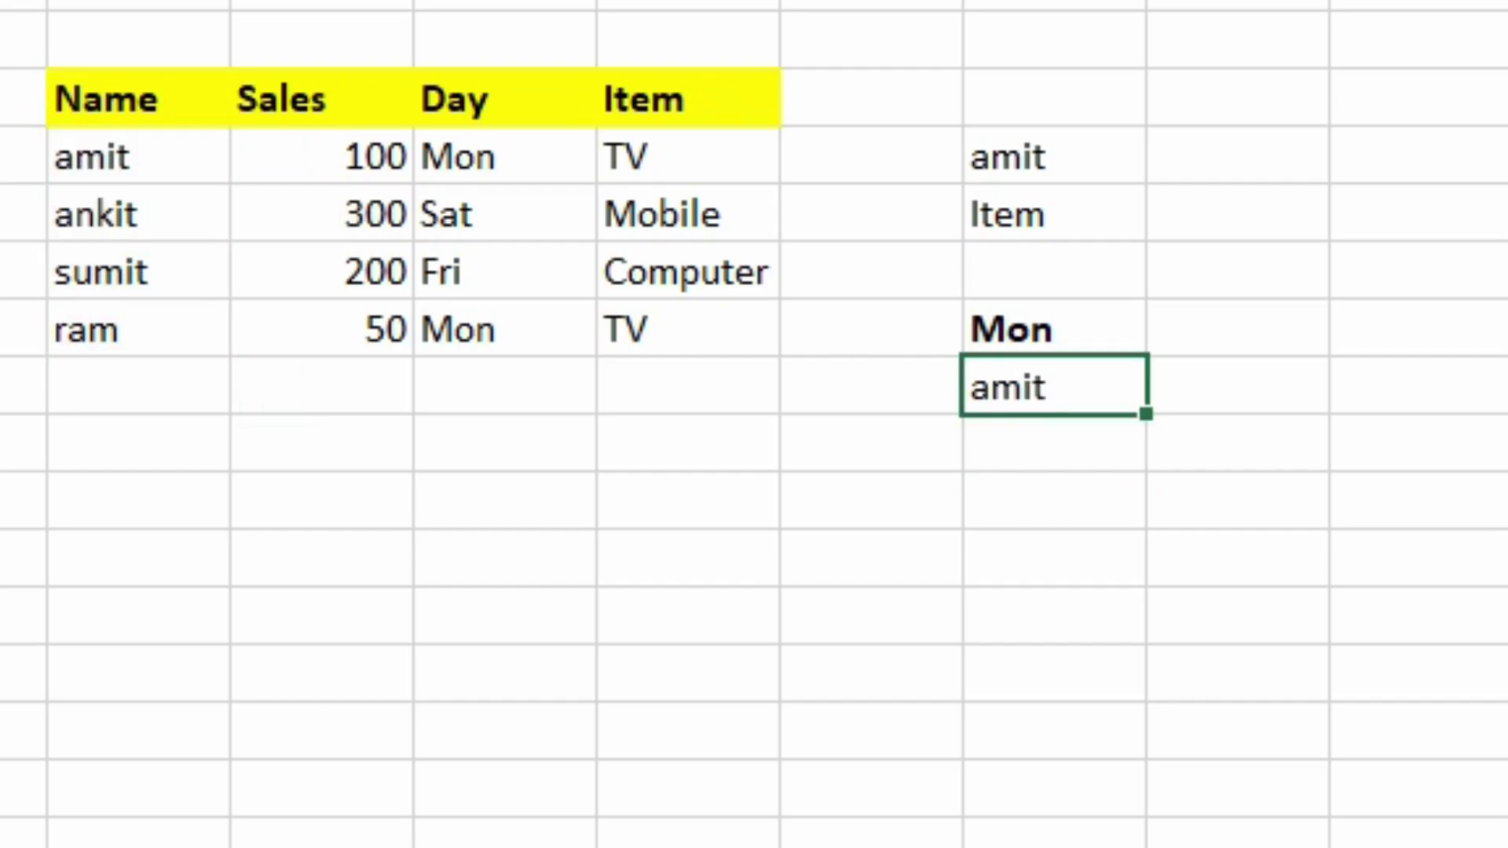
key(ctrl+b)
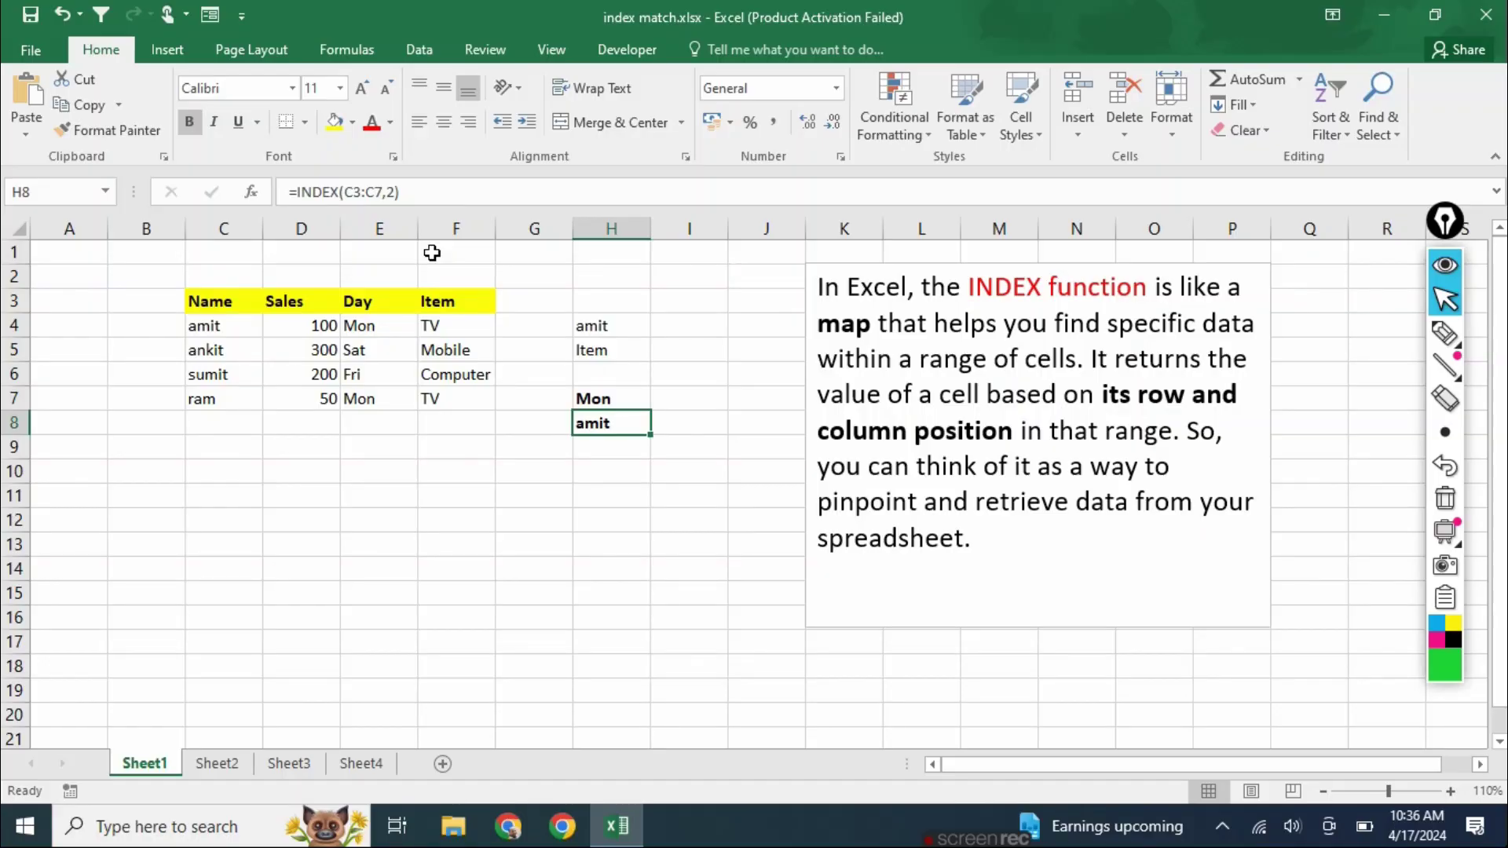
Step: Underline "value of a cell", "its row" and "column position" in the INDEX description with the green pen, and mark row and column
click(1445, 333)
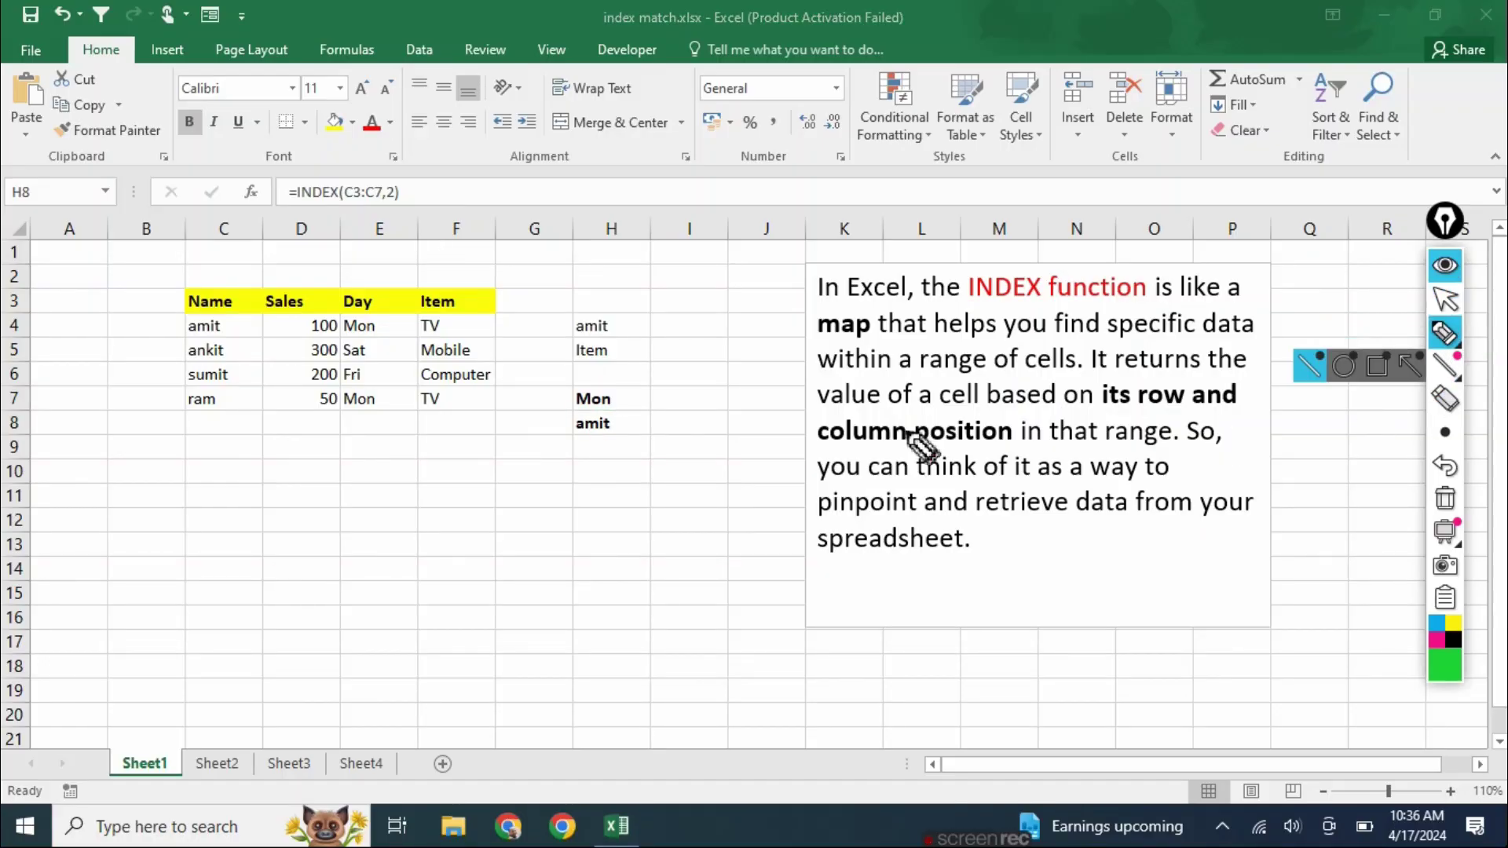
drag(1108, 407, 1168, 407)
drag(849, 442, 969, 445)
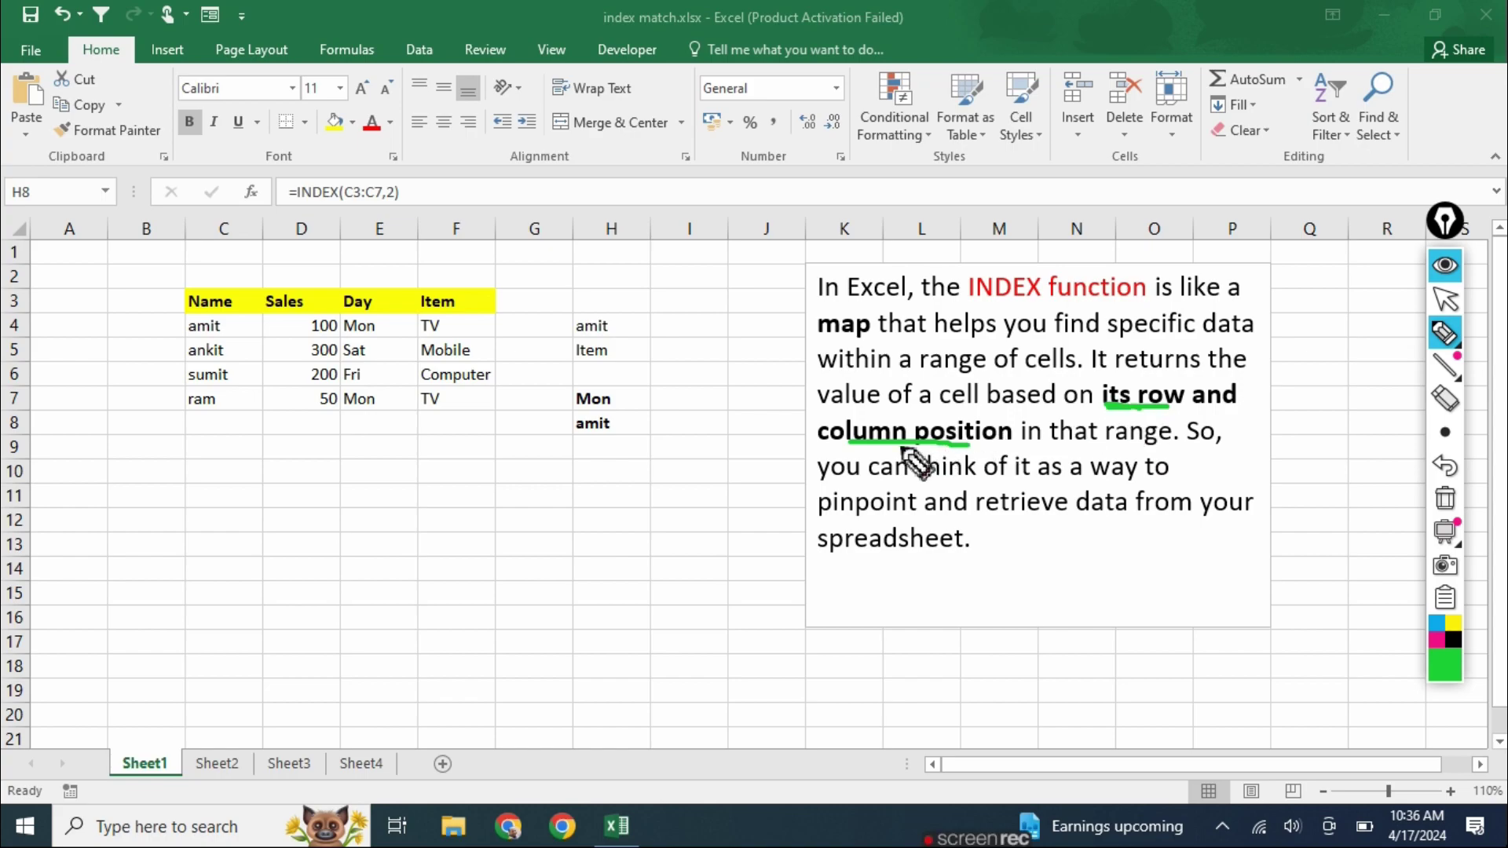
drag(859, 406, 956, 404)
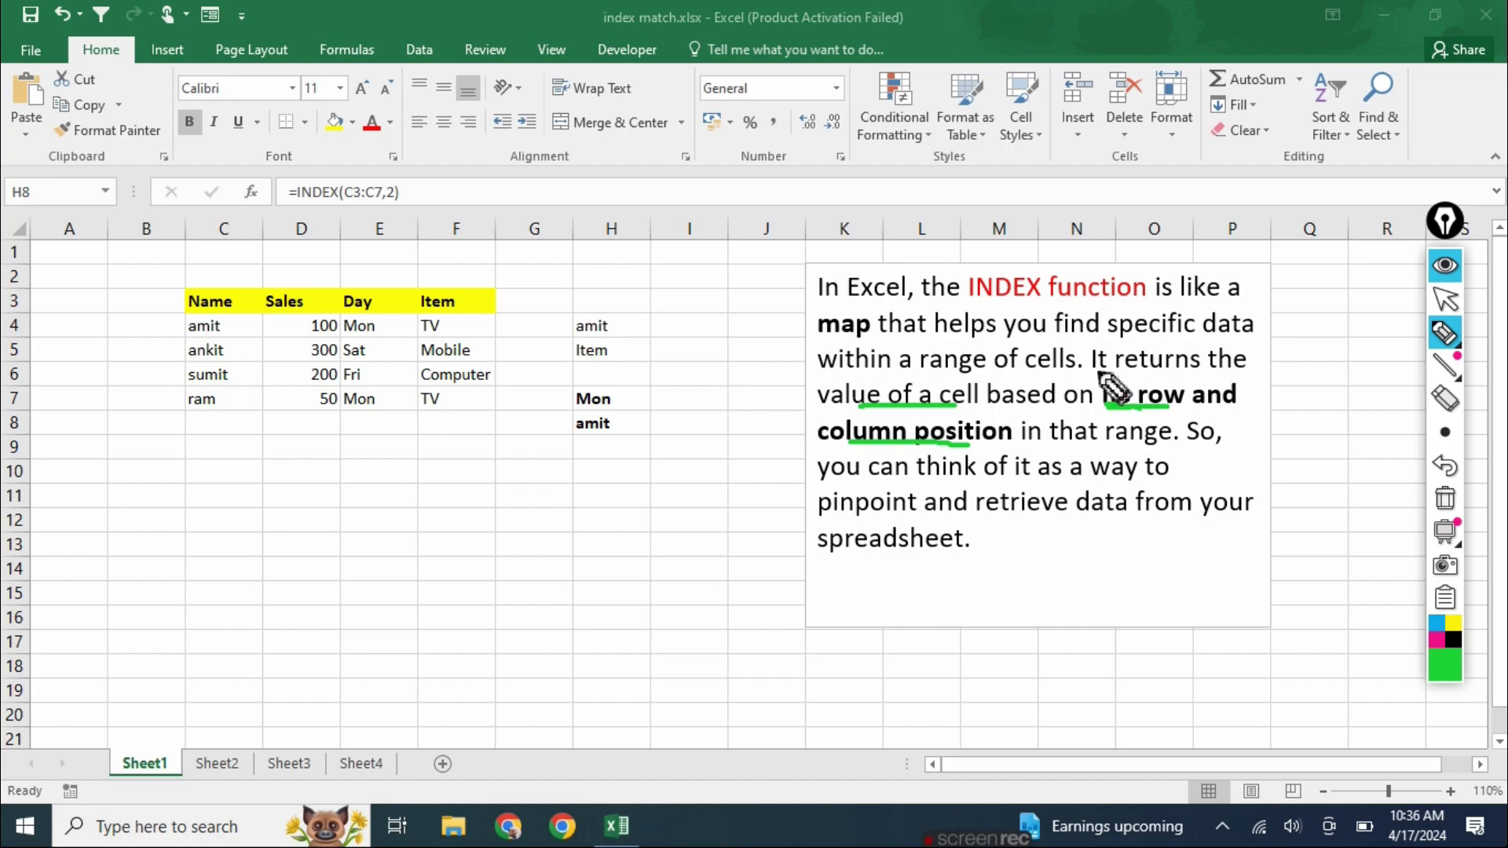
mouse_move(1158, 380)
mouse_down()
mouse_move(1125, 390)
mouse_move(1153, 411)
mouse_up()
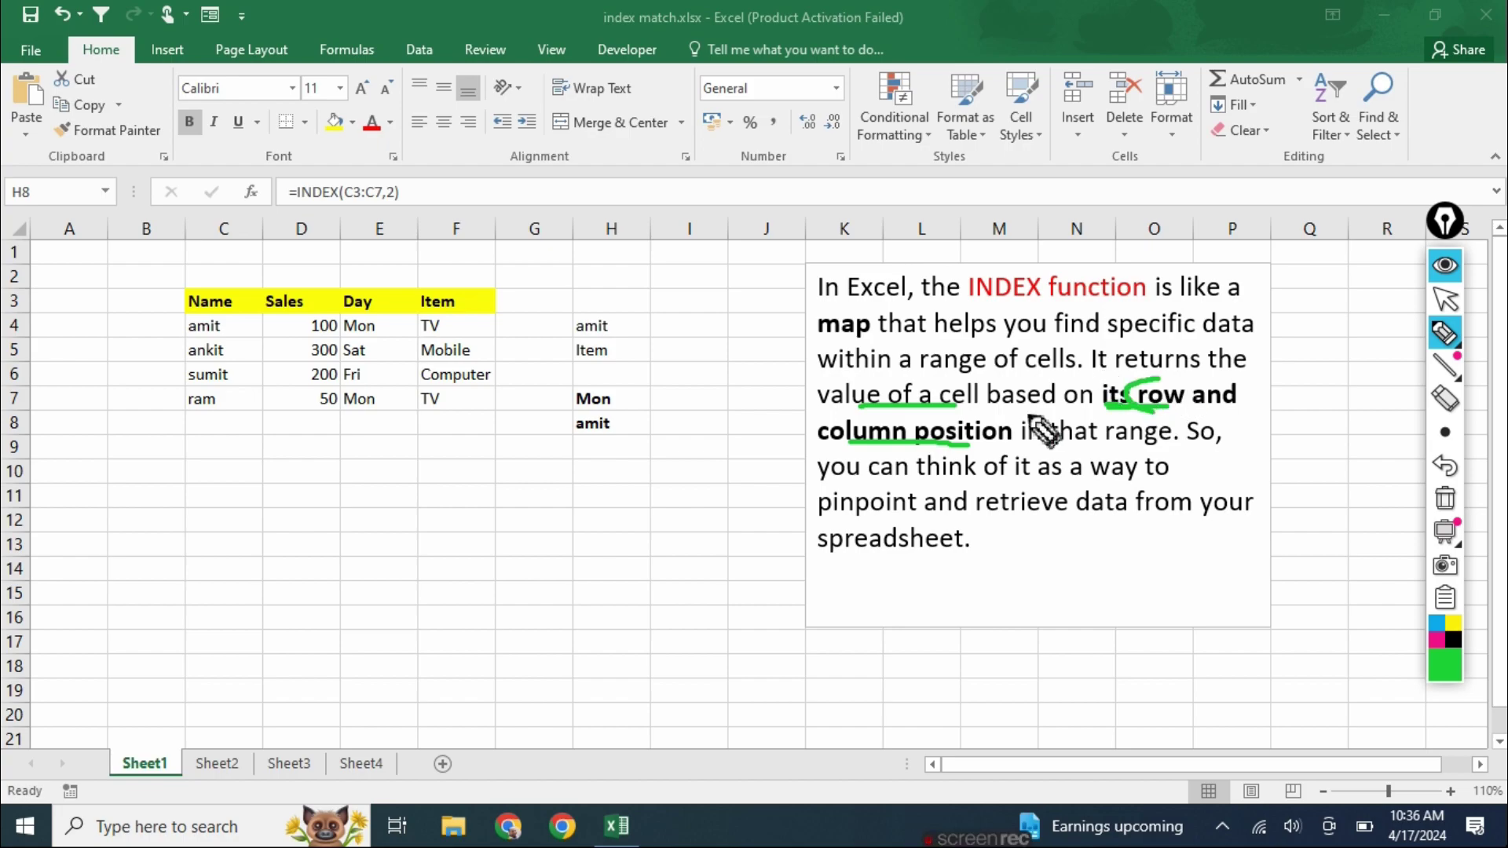
mouse_move(921, 427)
mouse_down()
mouse_move(820, 428)
mouse_move(910, 456)
mouse_up()
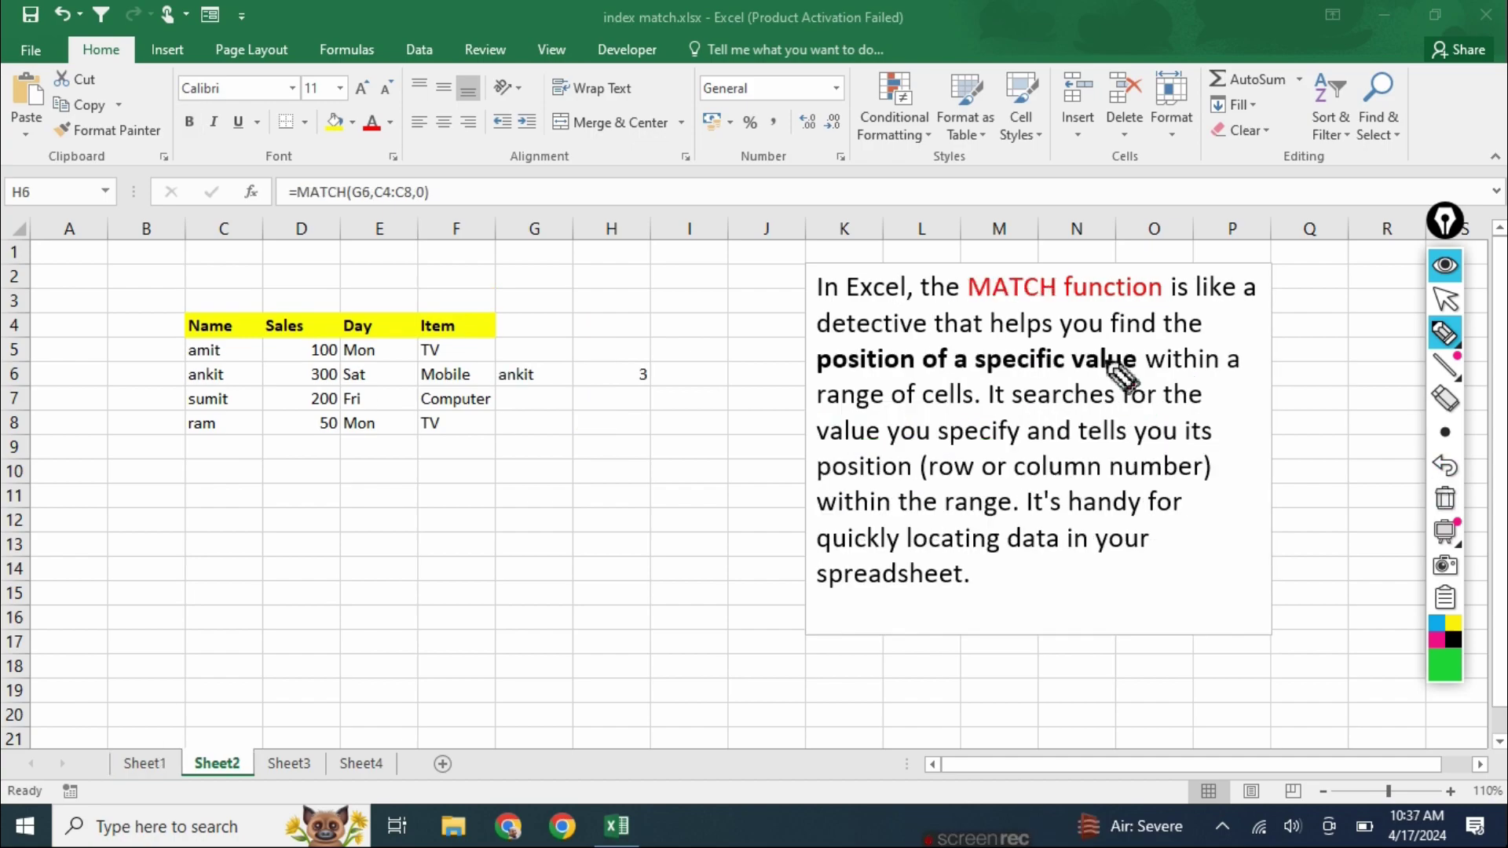
Step: On Sheet2, underline "MATCH function", "find" and "specific" in the description and box "position" with the green pen
drag(992, 303, 1116, 305)
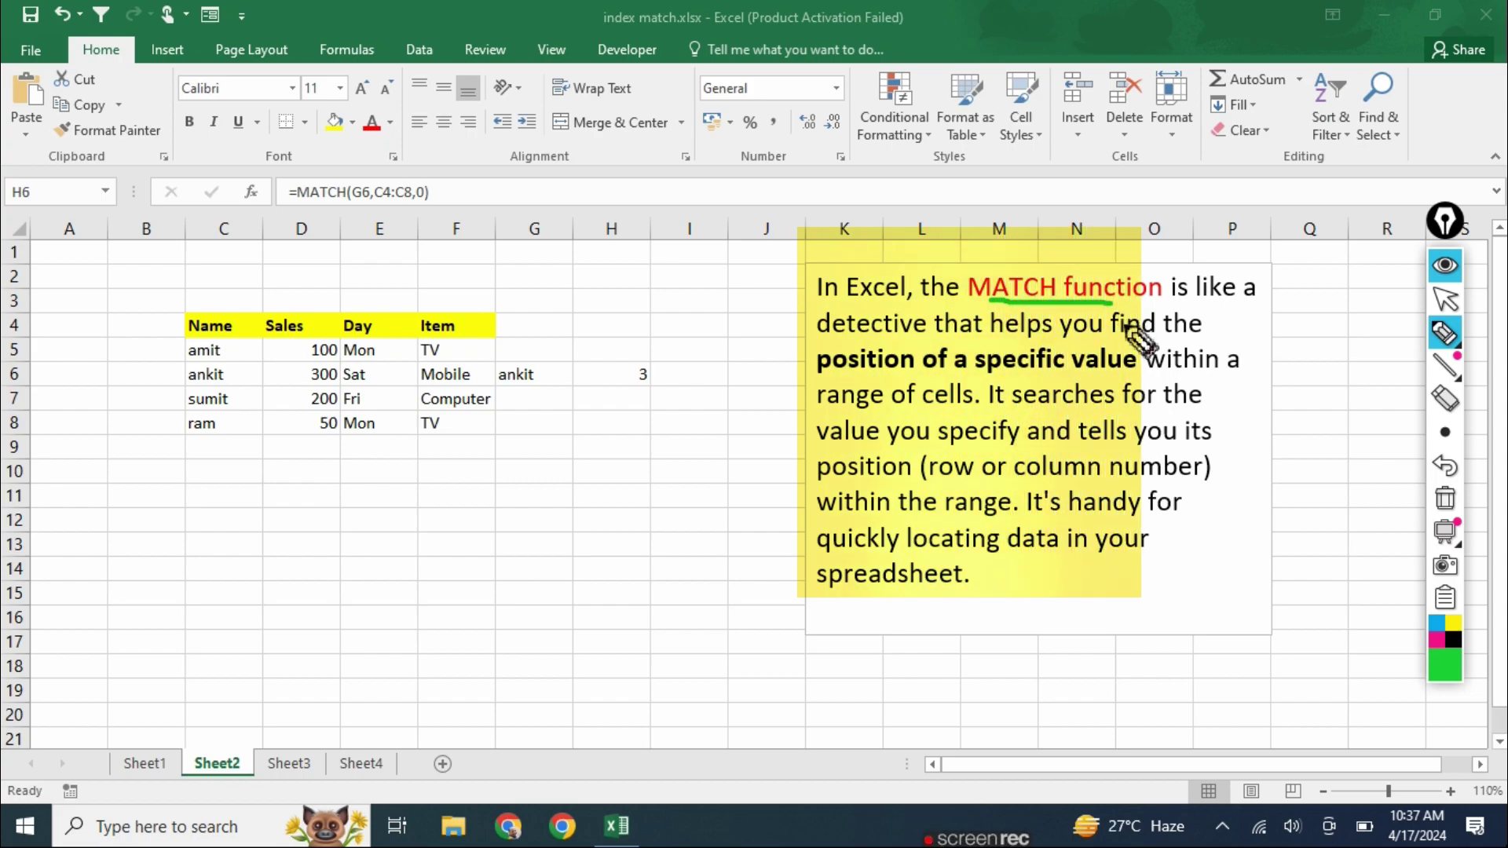
mouse_move(982, 377)
mouse_down()
mouse_move(1070, 377)
mouse_move(1158, 334)
mouse_up()
mouse_move(915, 344)
mouse_down()
mouse_move(872, 388)
mouse_move(821, 391)
mouse_move(832, 362)
mouse_move(932, 353)
mouse_up()
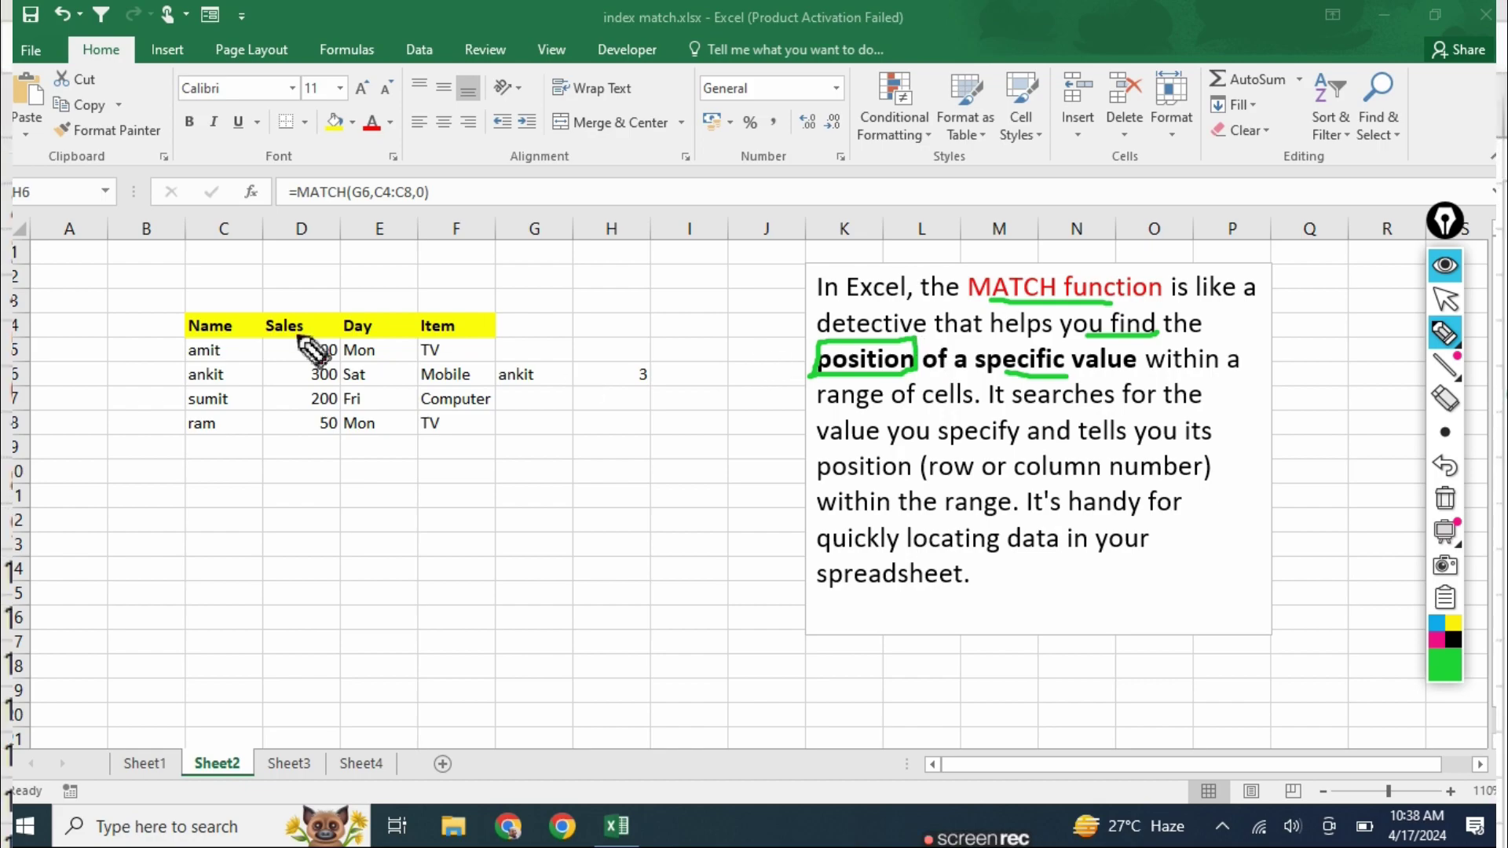
Step: Outline the Name, Sales, Day and Item table on Sheet2 with the green pen, and exit drawing mode to remove the markings
drag(165, 298, 171, 439)
drag(313, 514, 312, 532)
mouse_move(276, 262)
mouse_down()
mouse_move(448, 233)
mouse_move(780, 229)
mouse_move(918, 268)
mouse_move(942, 397)
mouse_move(932, 515)
mouse_move(586, 549)
mouse_move(348, 550)
mouse_move(308, 535)
mouse_up()
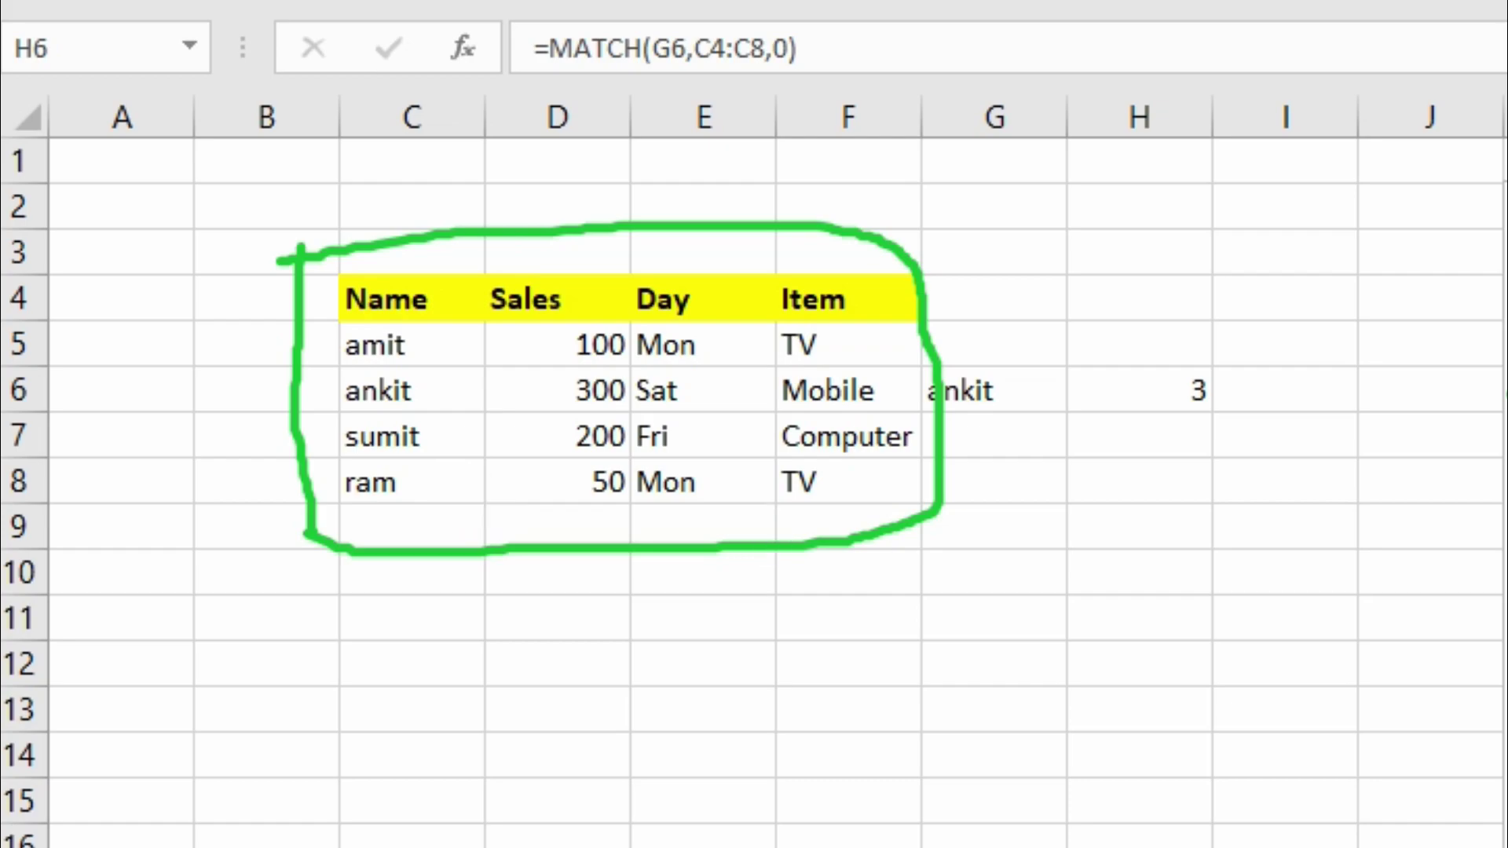
key(Escape)
Step: In H8 on Sheet2, enter =MATCH(G8,C4:C8,0) to find the exact-match position of G8 within the Name column
click(1142, 470)
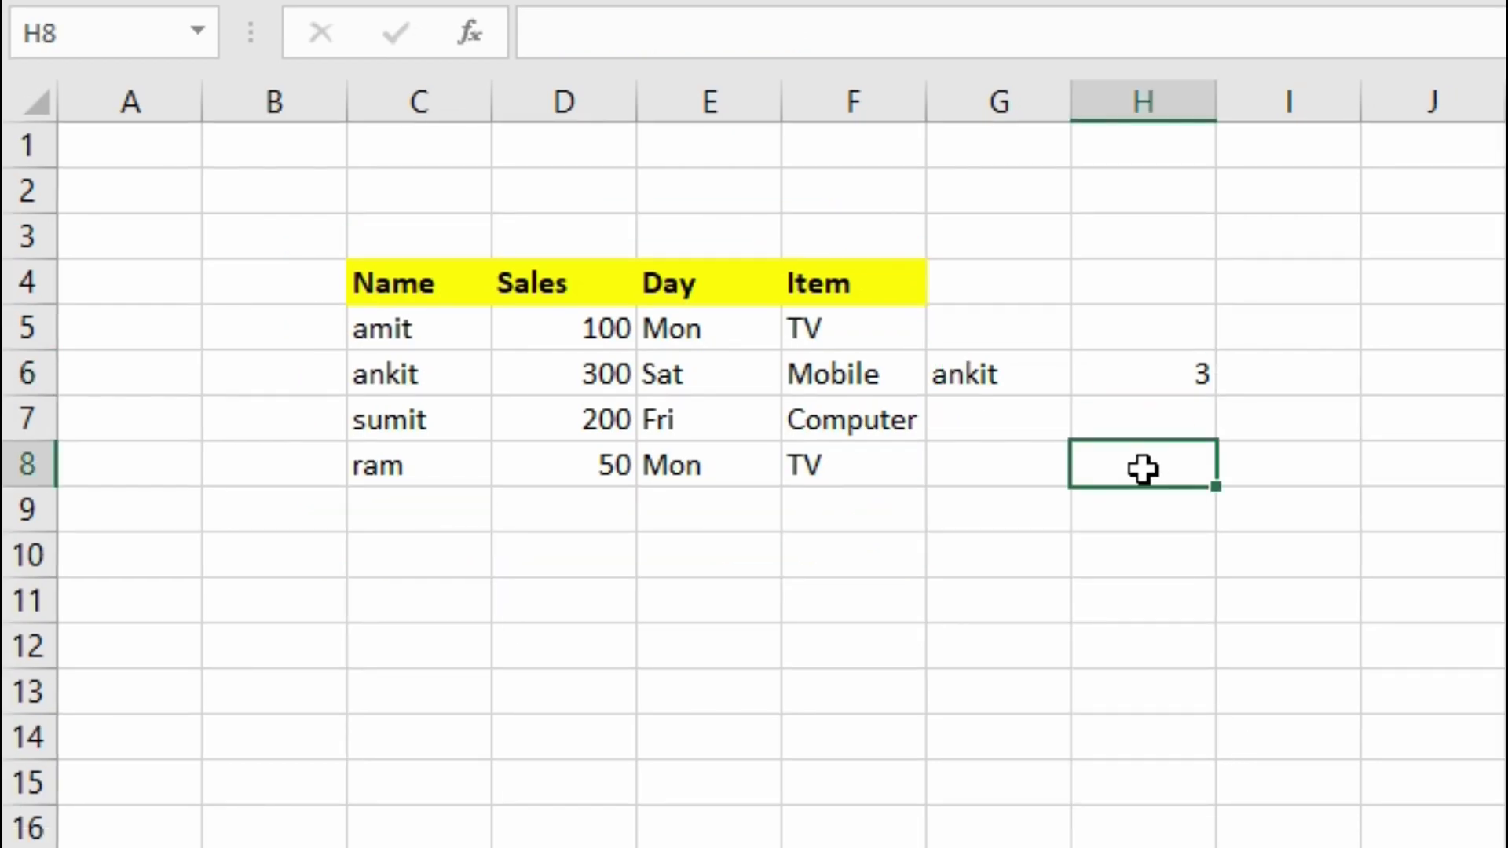
text(=m)
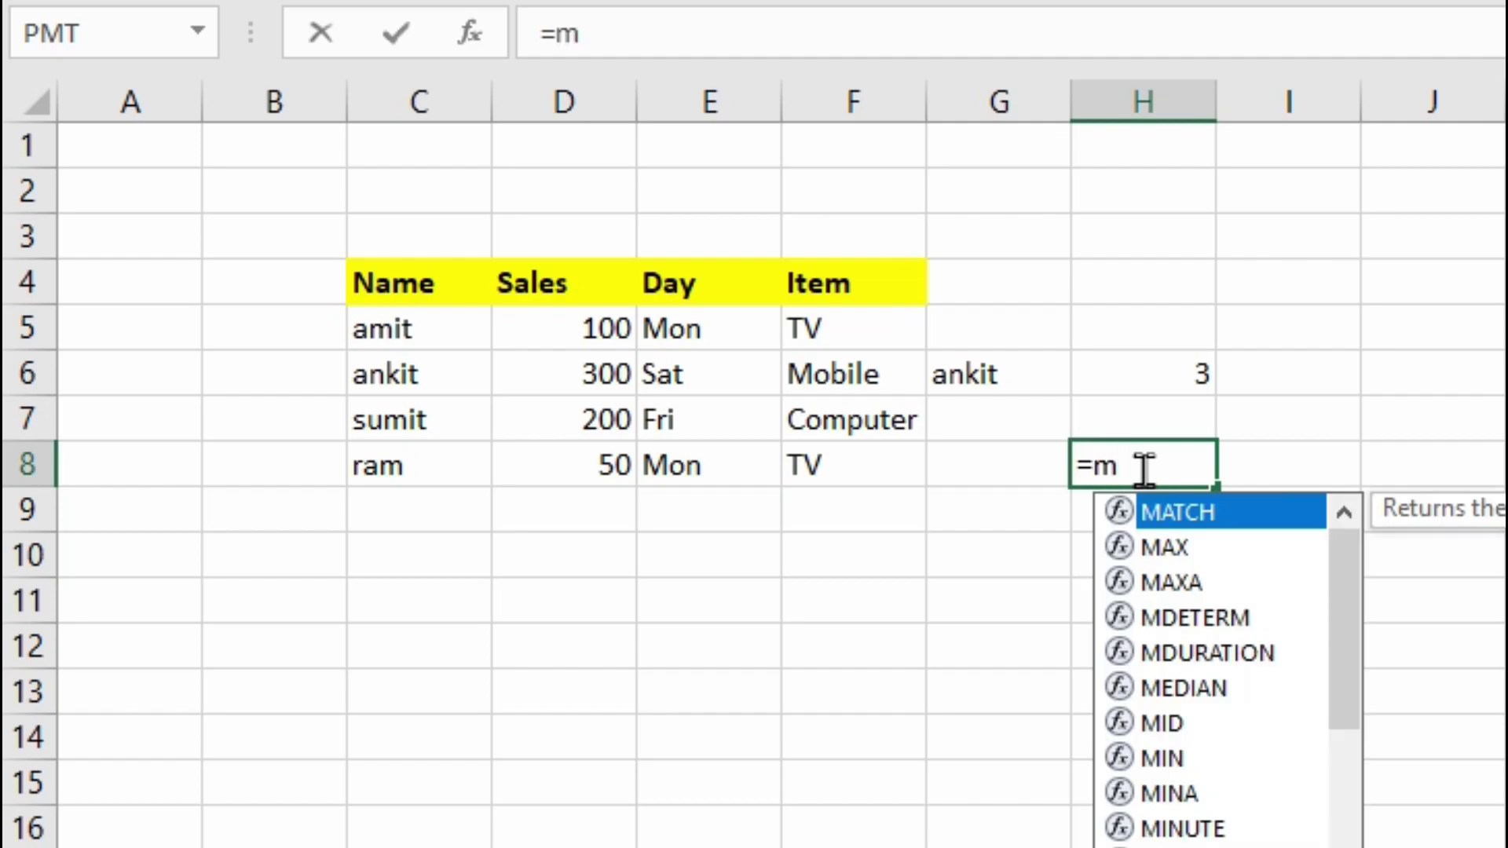
text(atch)
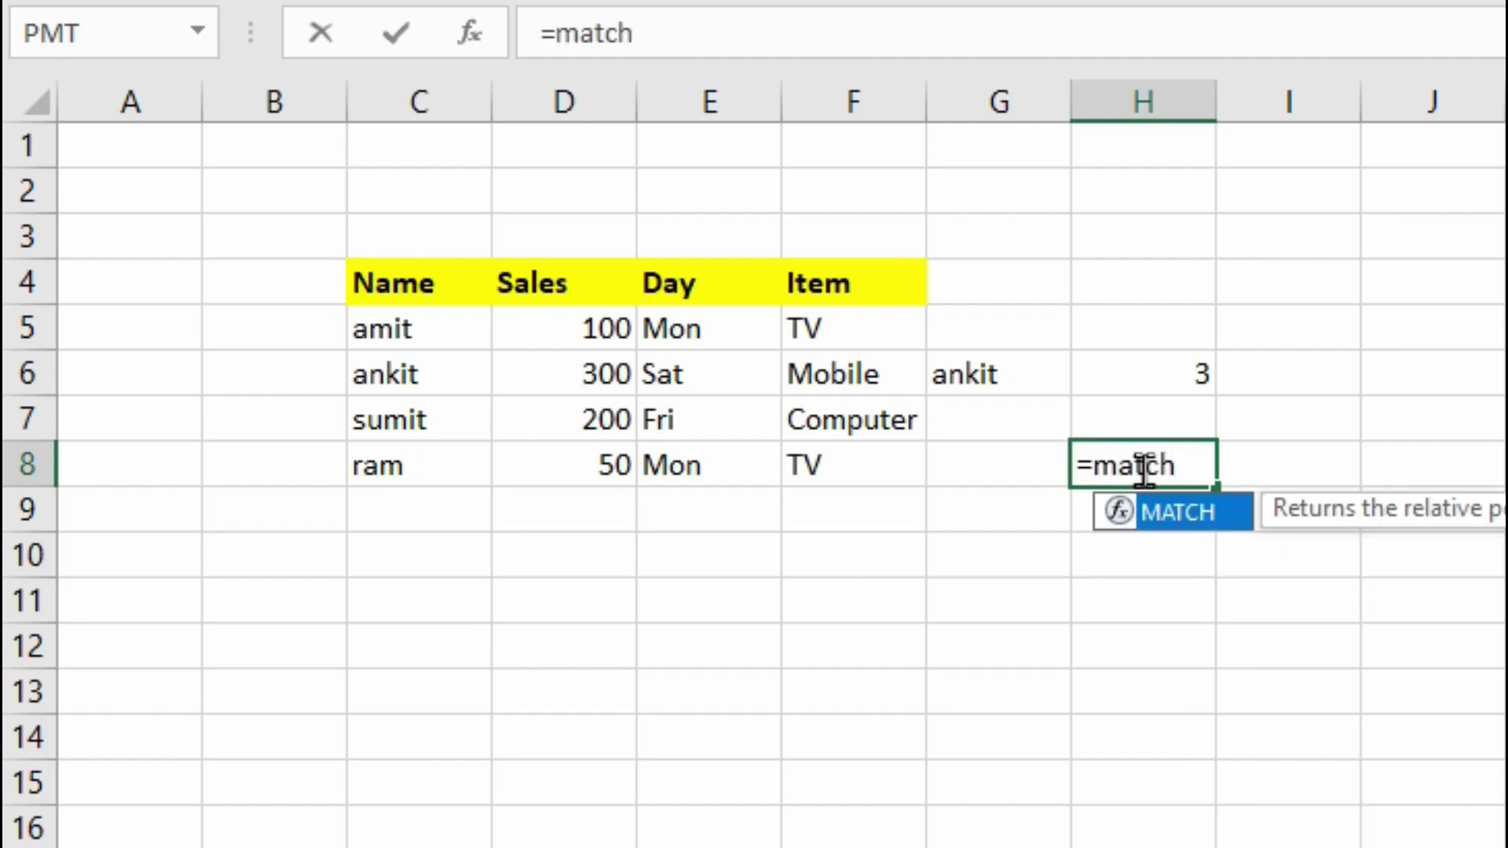
text(()
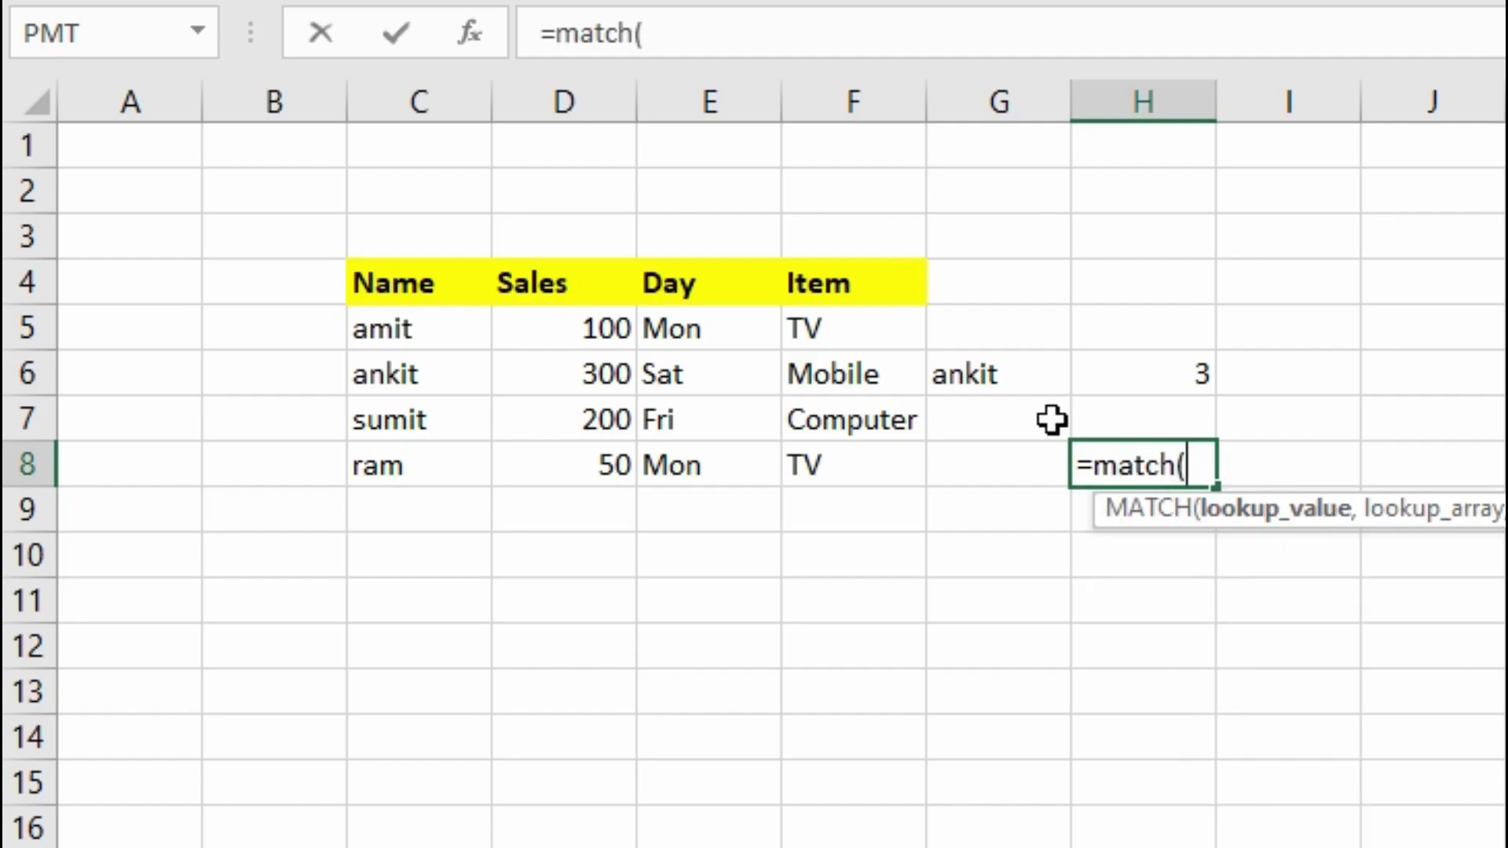
click(998, 464)
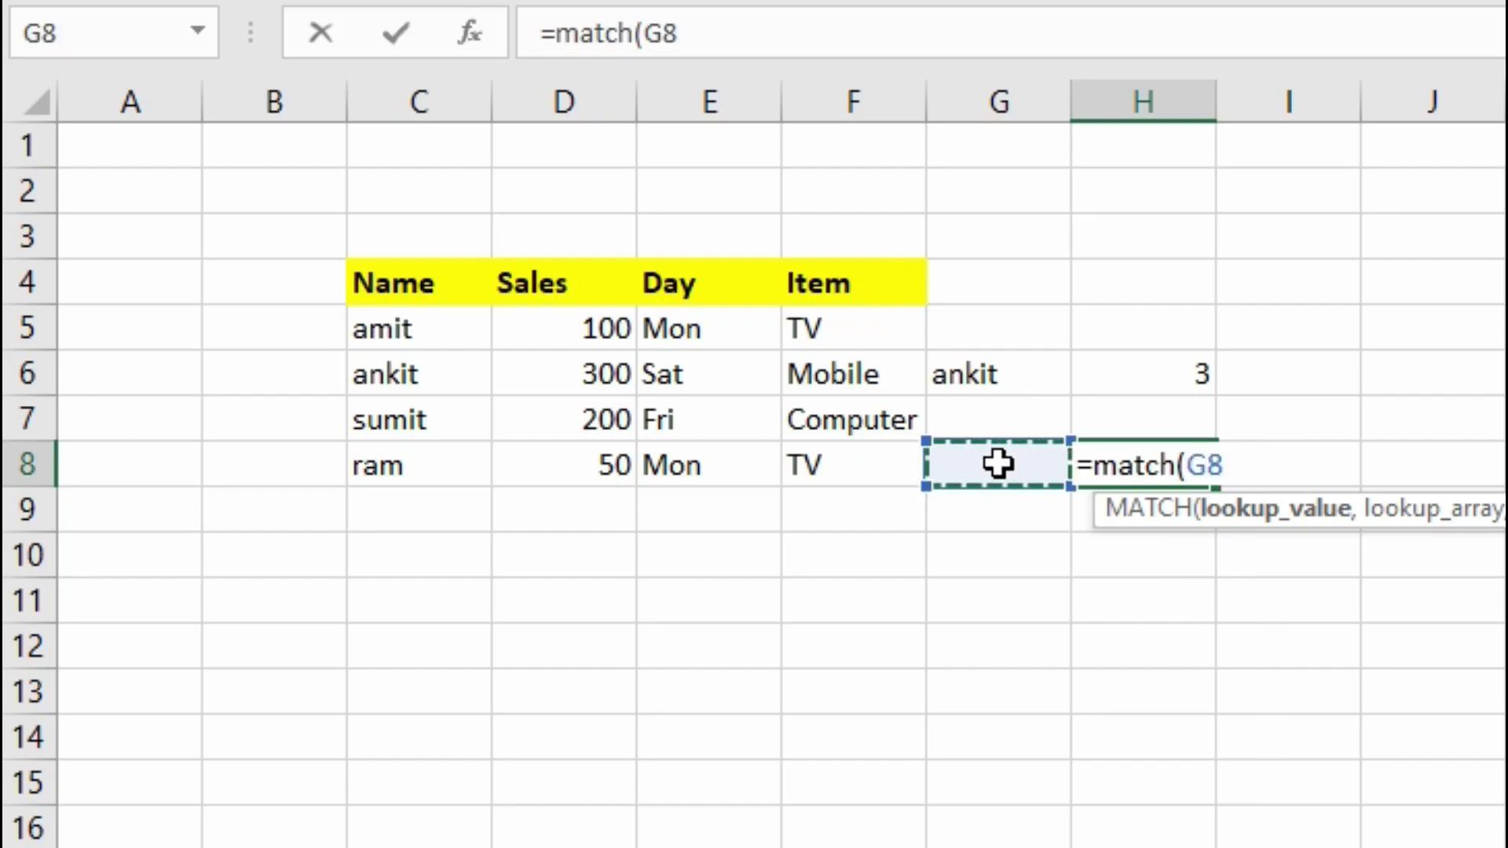
text(,)
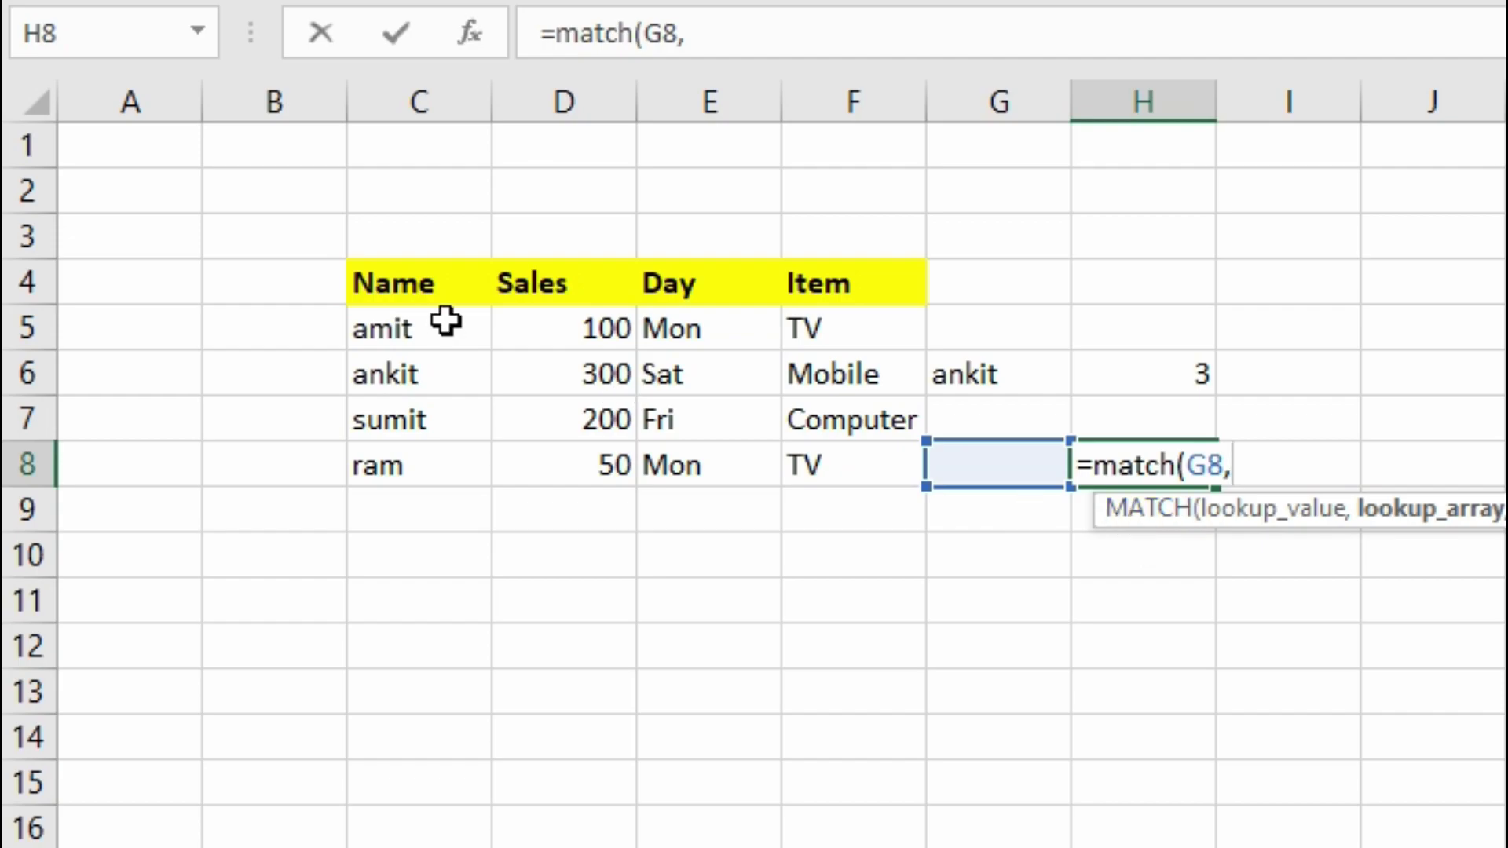
drag(444, 285, 445, 457)
text(,)
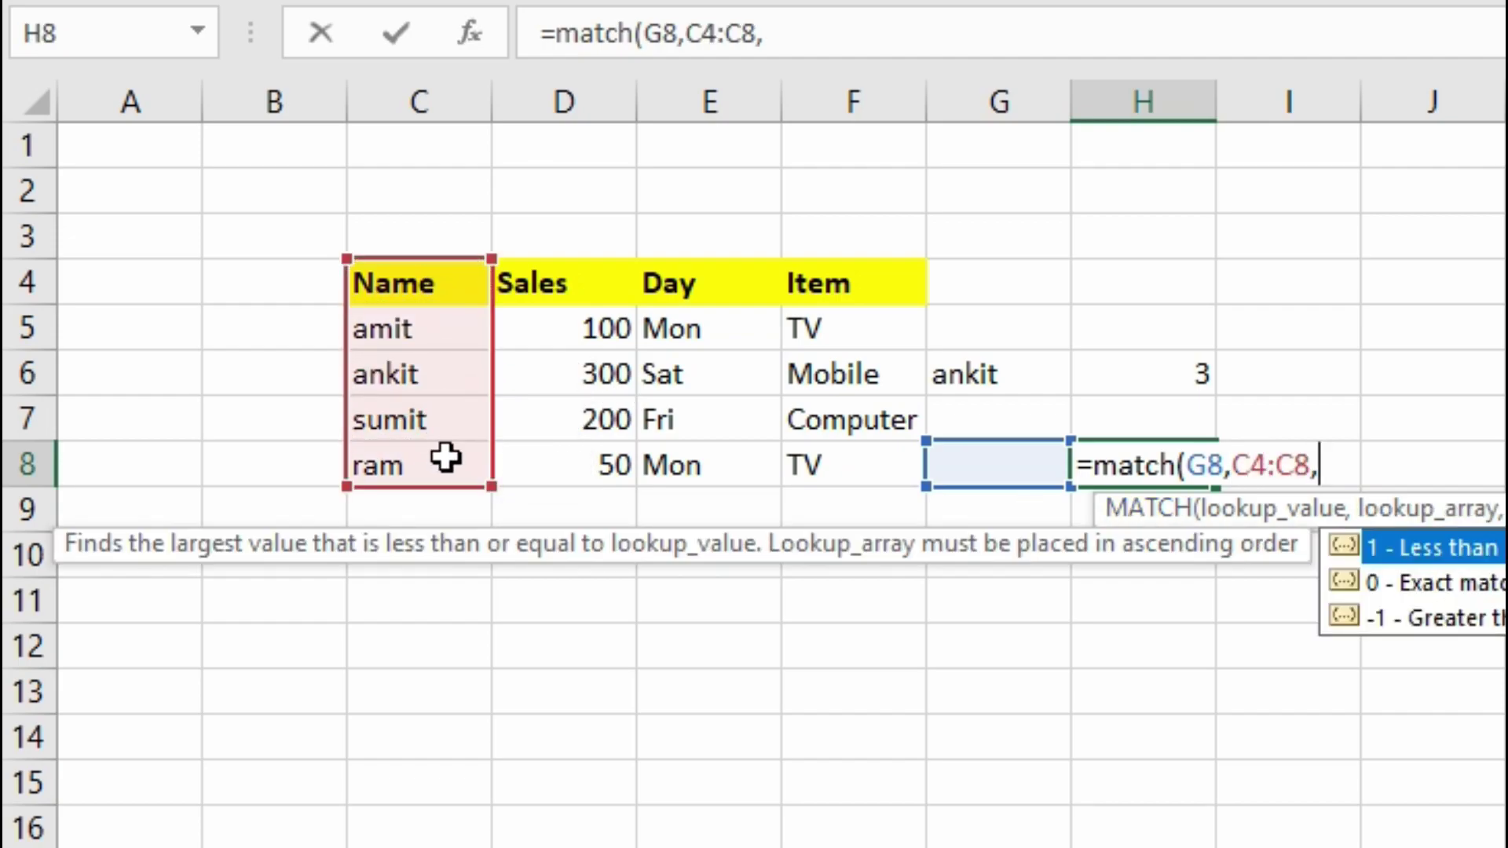
text(0))
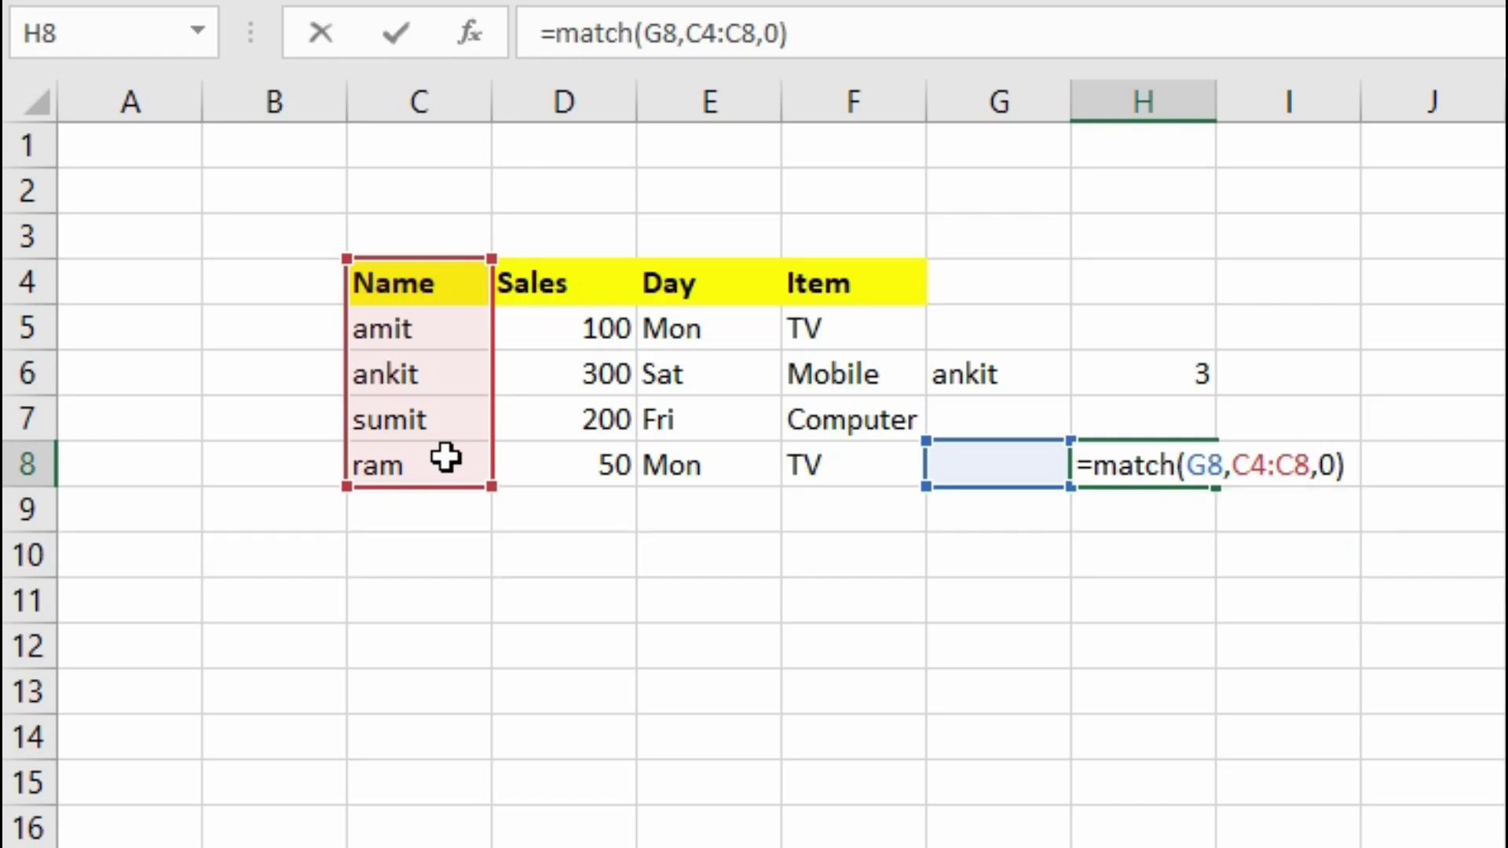
key(Return)
Step: Test the new MATCH formula by entering "name" as the lookup value in G8 and checking H8
key(Up)
key(Left)
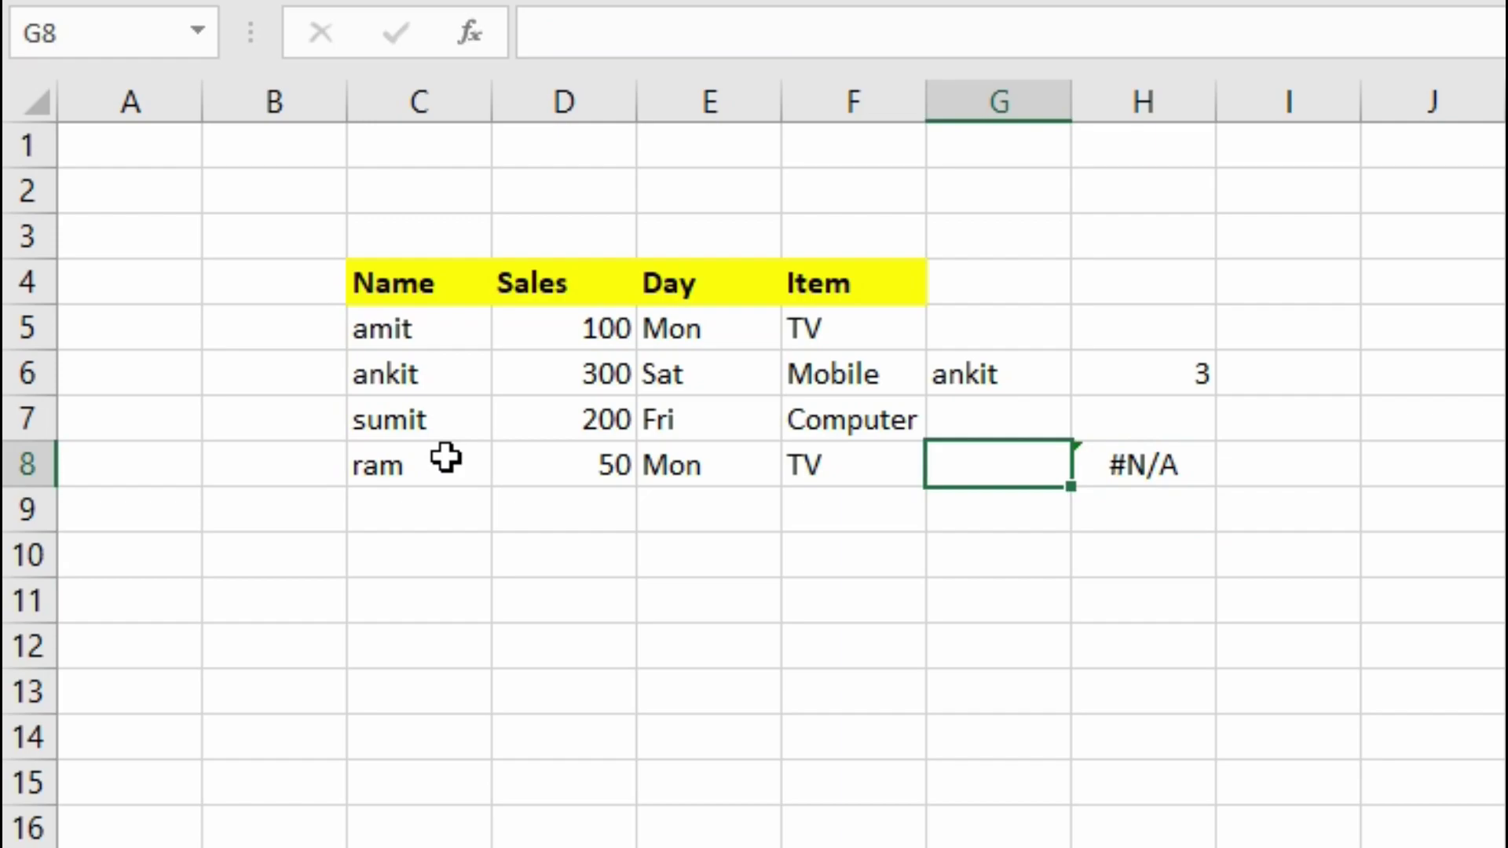
text(name)
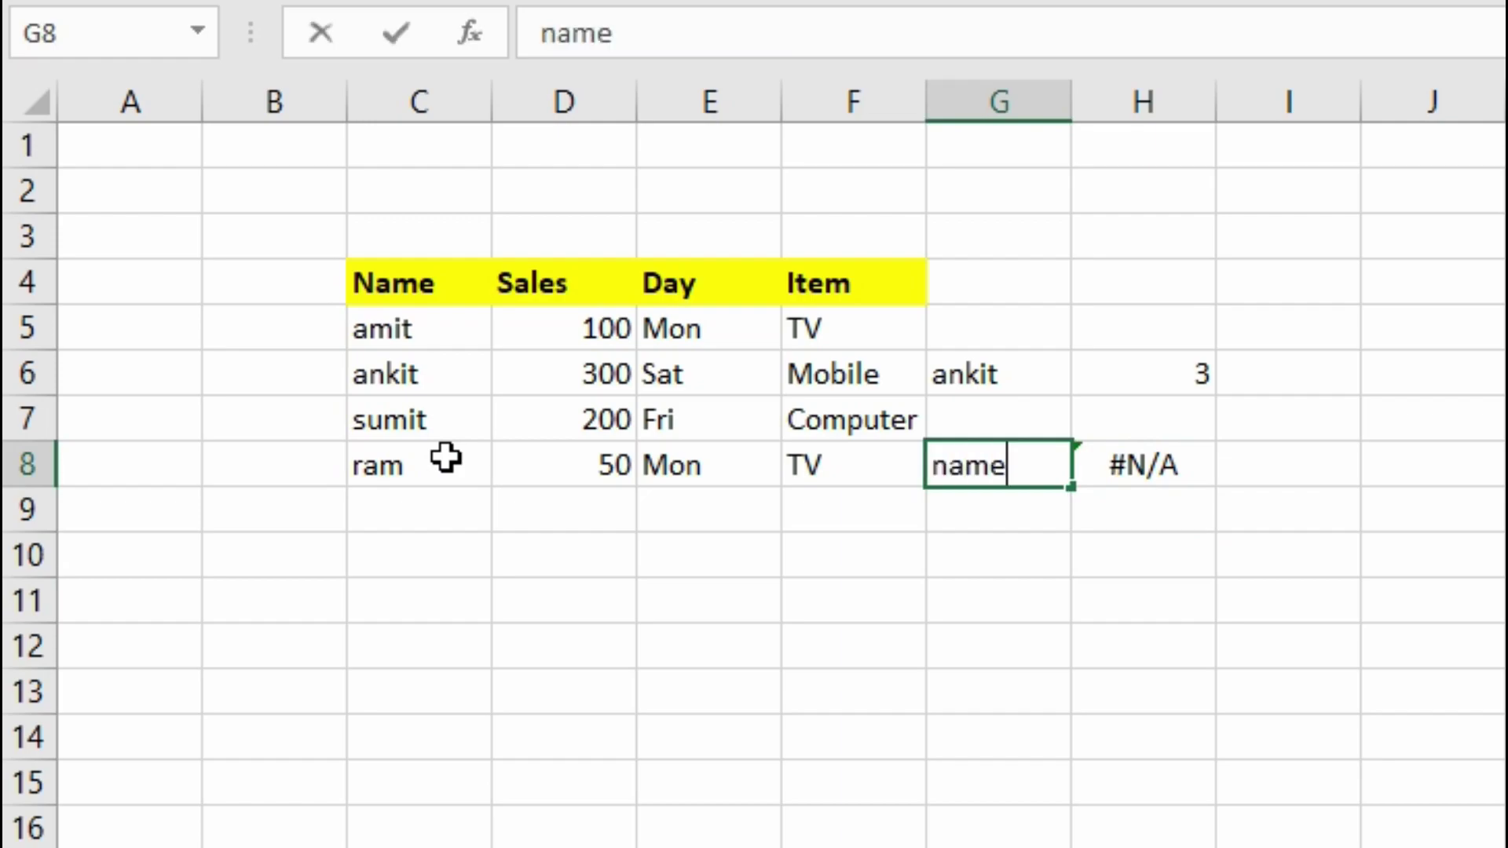
key(Return)
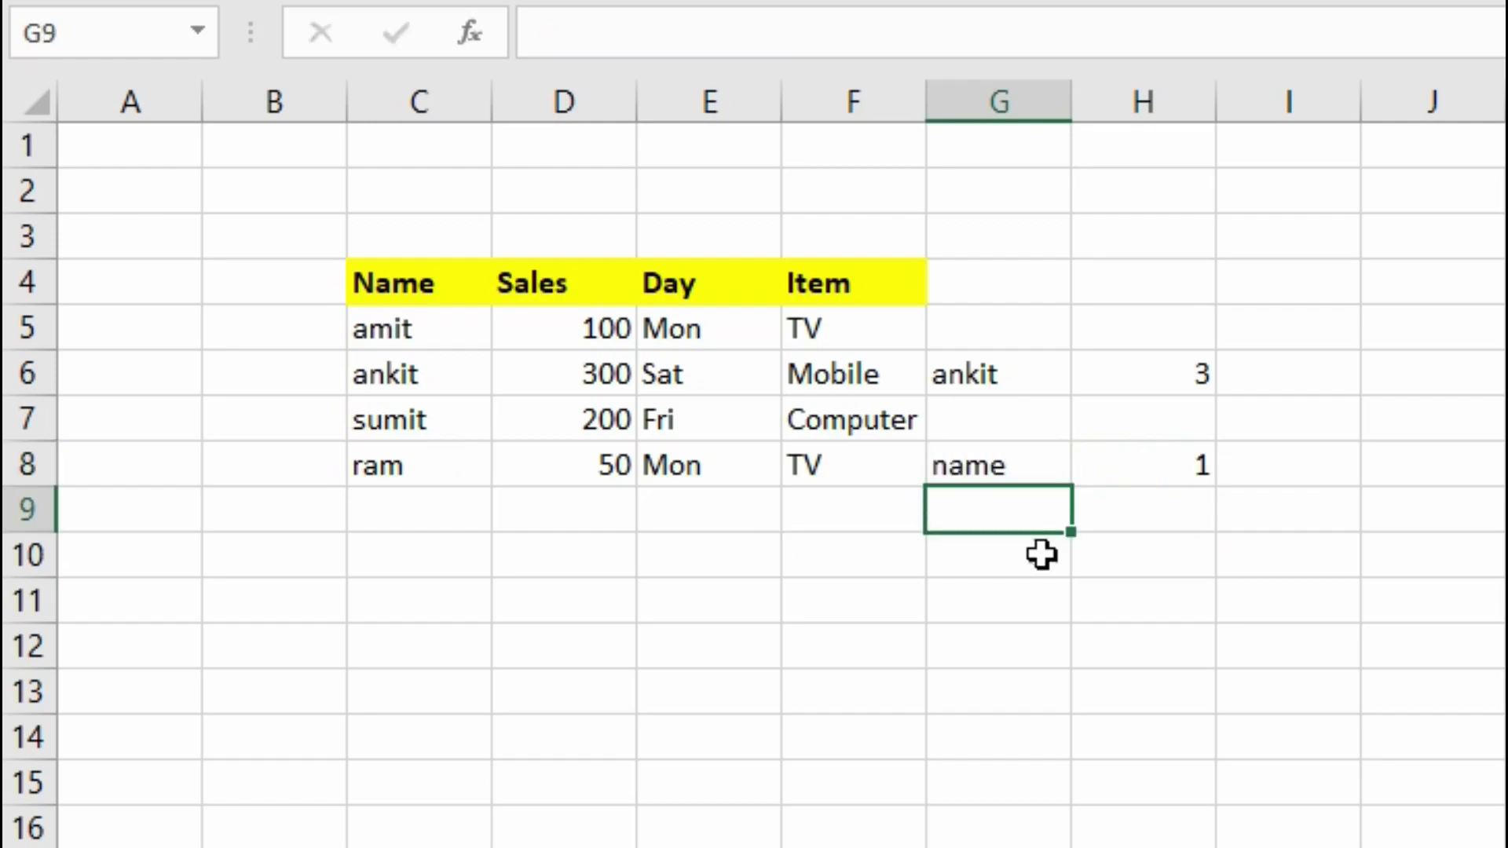
click(1181, 481)
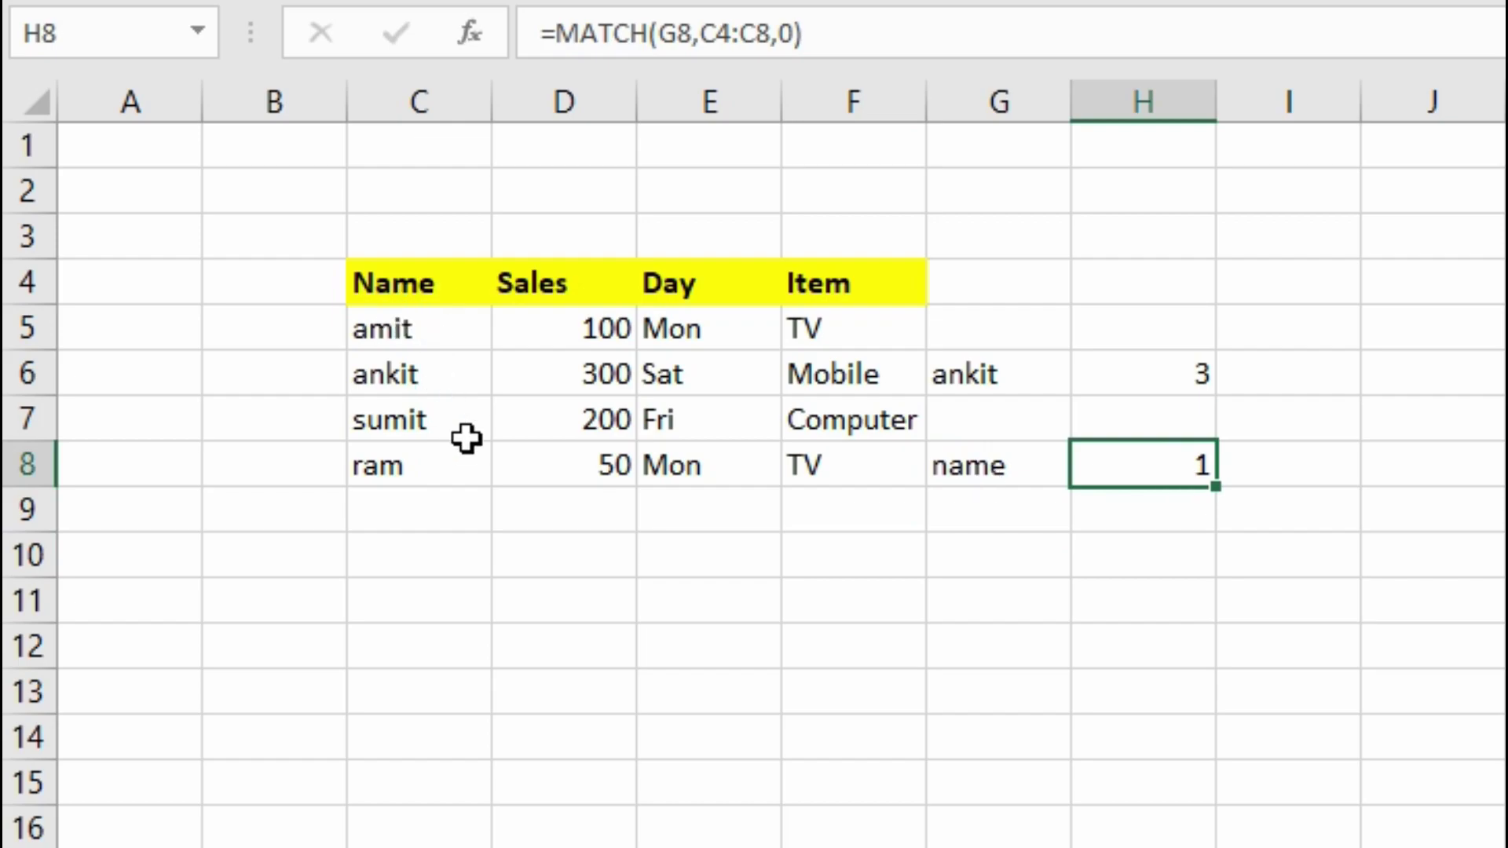
Step: Count off the positions in the Name column by selecting each cell in turn from C4 down to C8
click(411, 293)
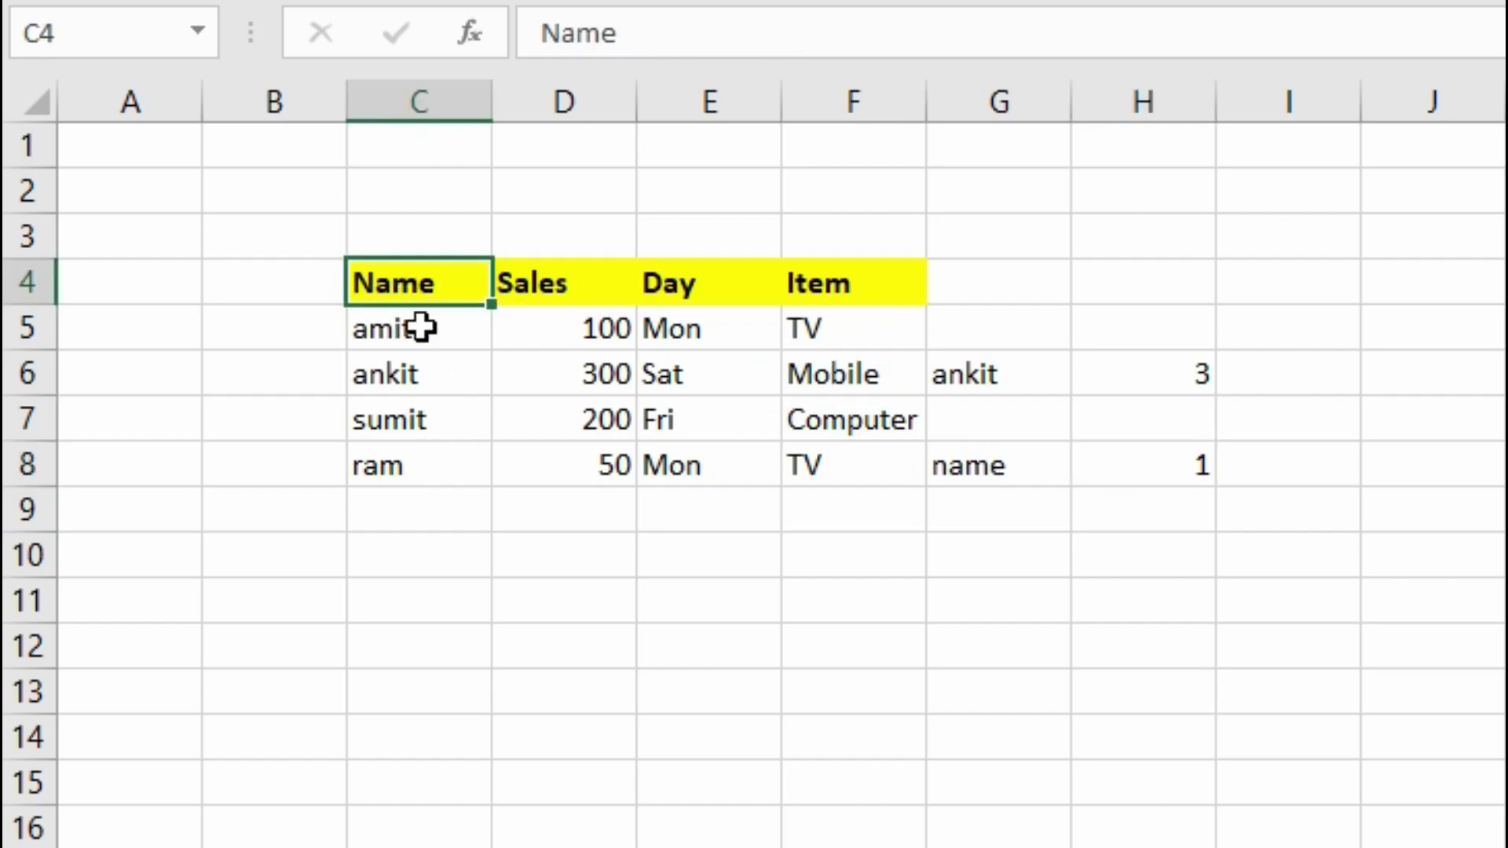
click(421, 329)
click(421, 368)
click(431, 429)
click(431, 464)
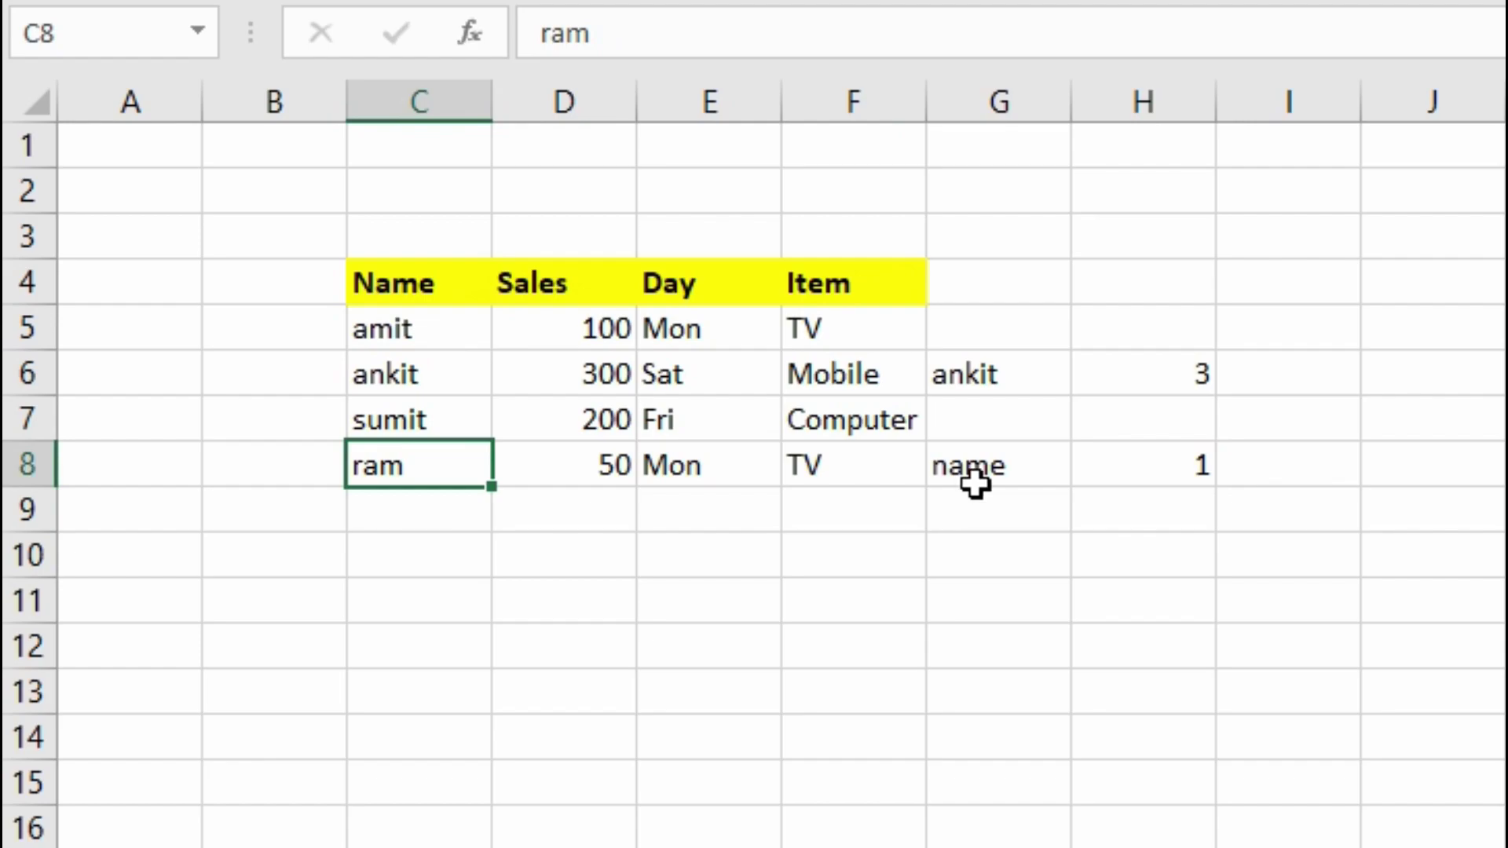
Step: Change the lookup value in G8 to the name from C8 and check the MATCH formula in H8
click(977, 482)
text(ram)
key(Return)
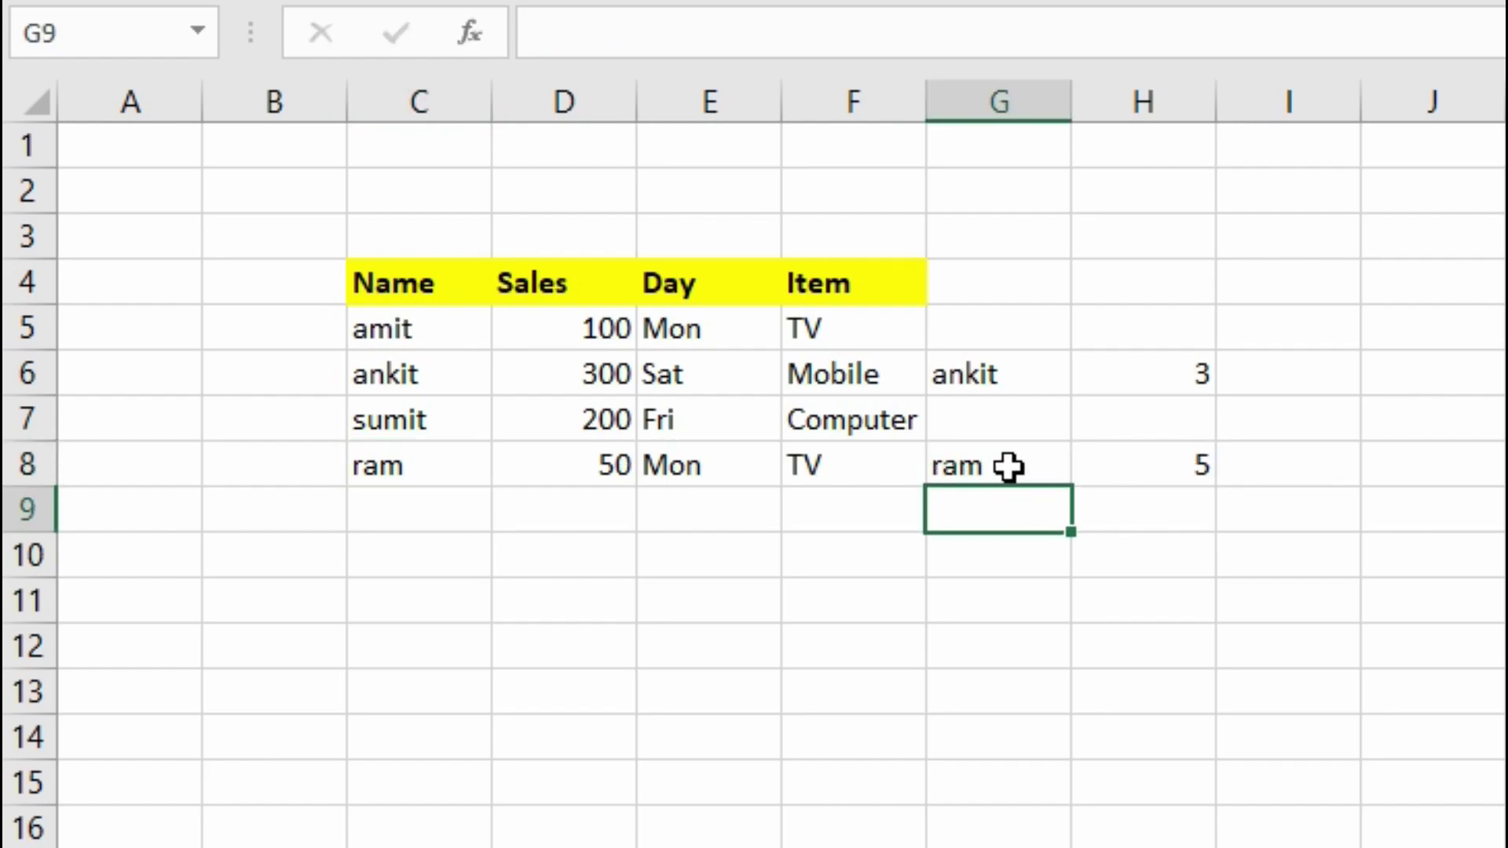
click(982, 464)
click(1153, 464)
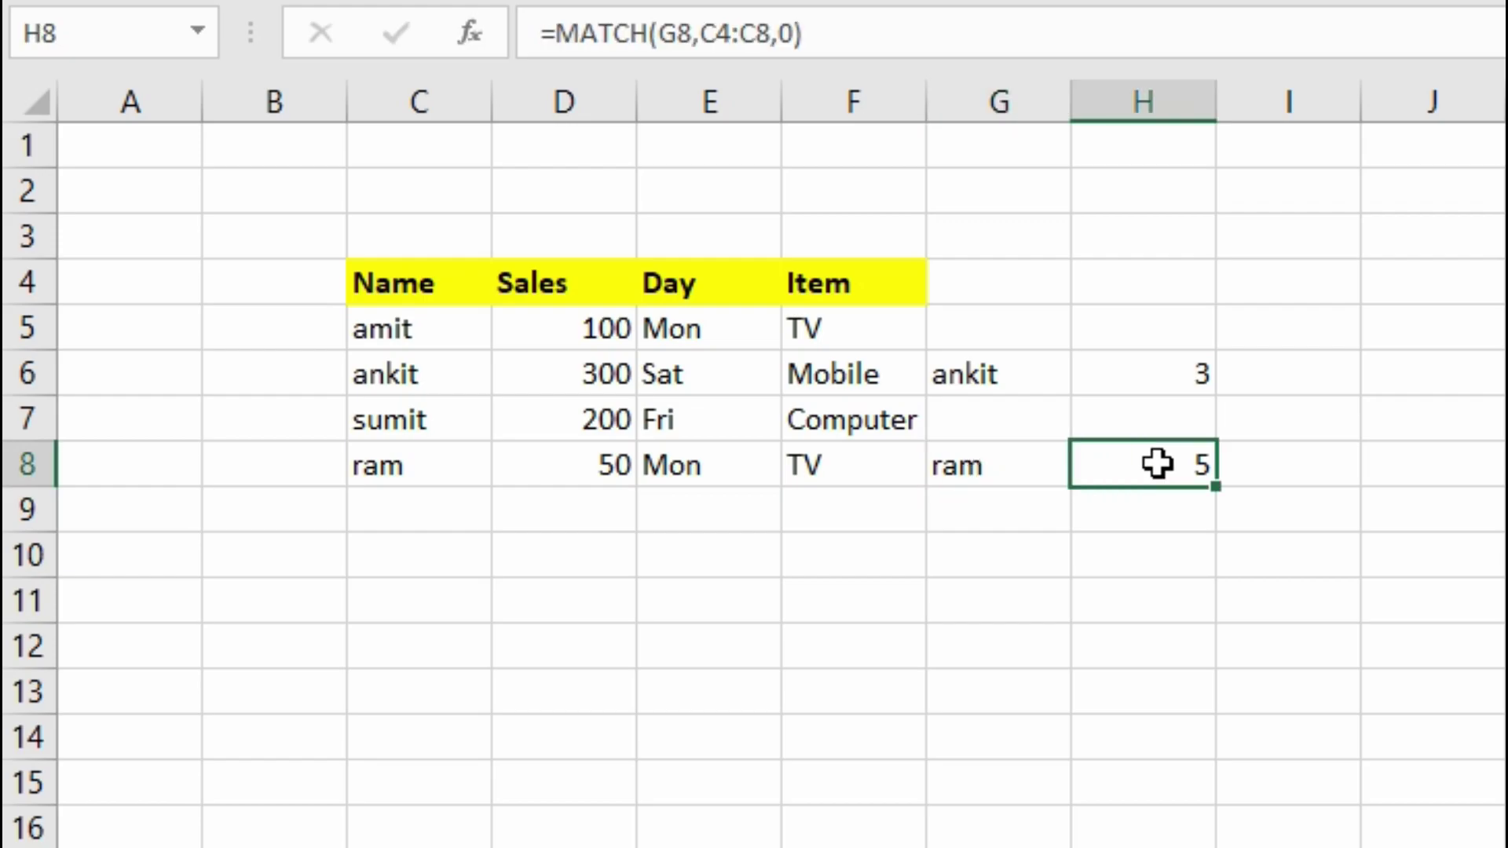
Step: On Sheet1, replace the row number in H8's INDEX formula with a reference to G8, making it =INDEX(C3:C7,G8)
click(160, 765)
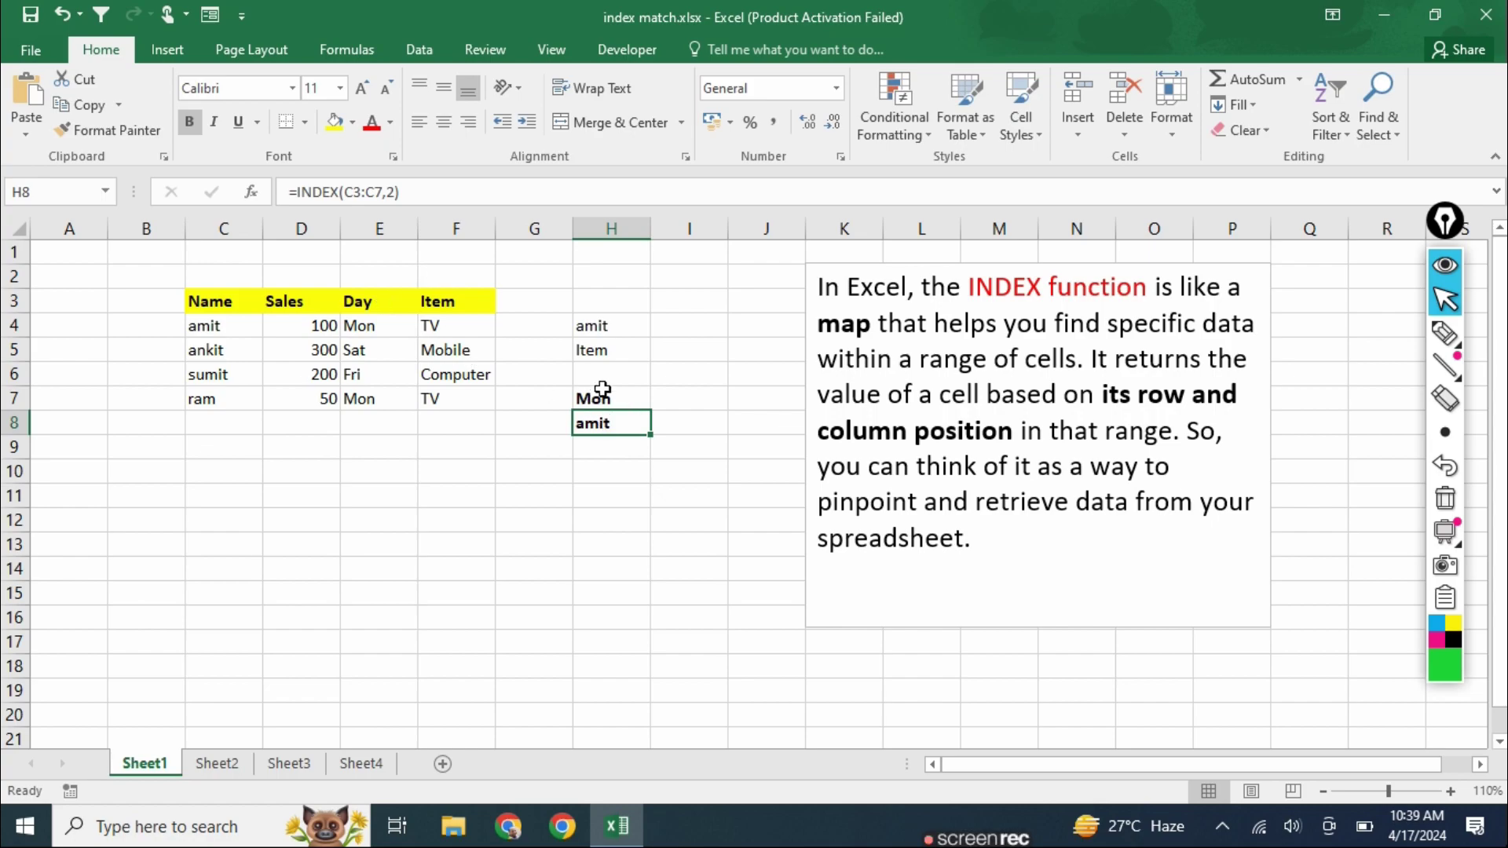
double_click(621, 423)
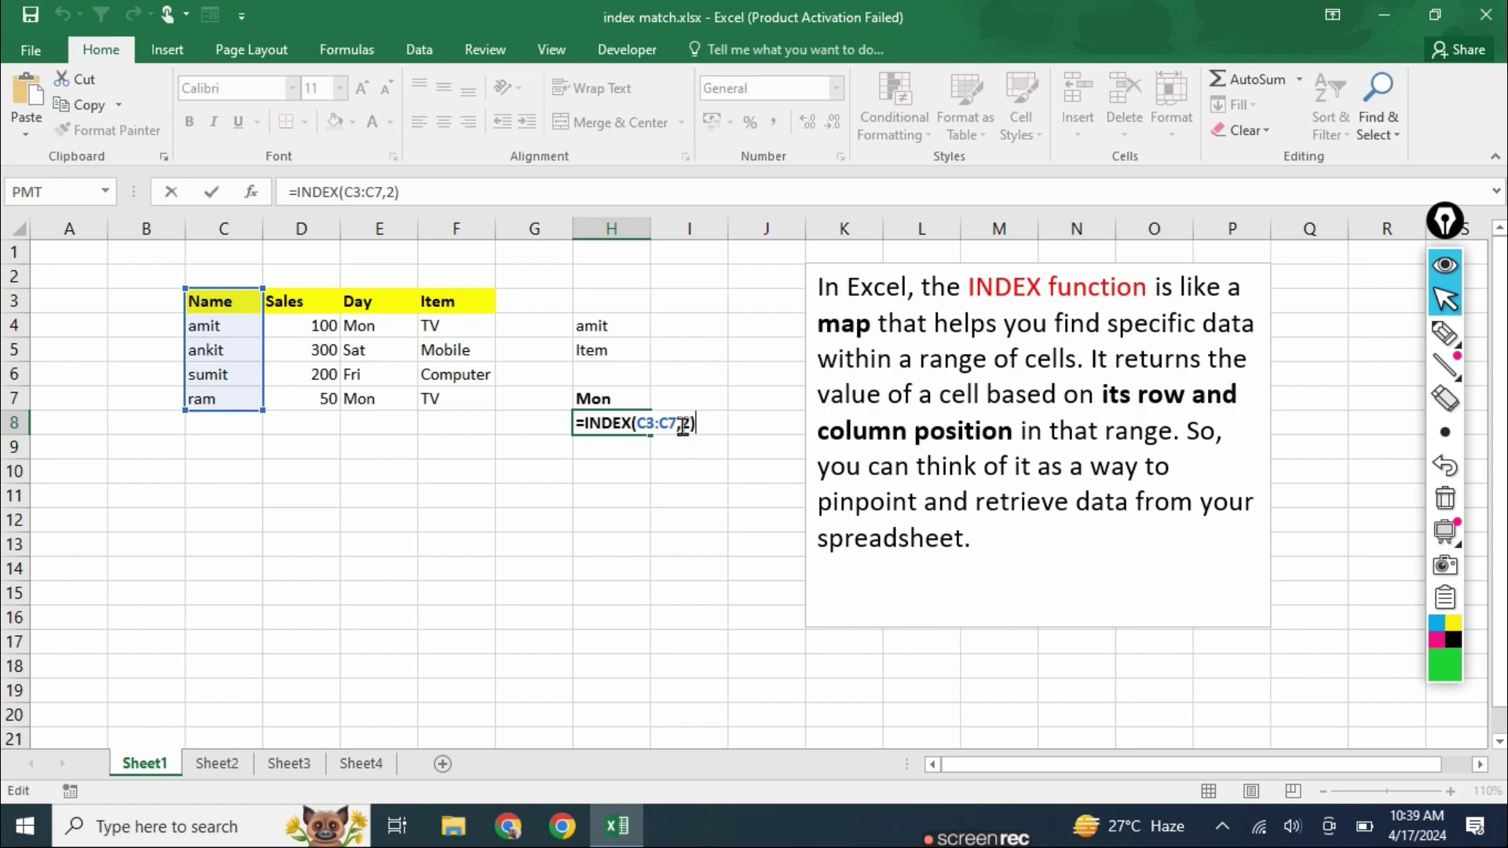
click(690, 425)
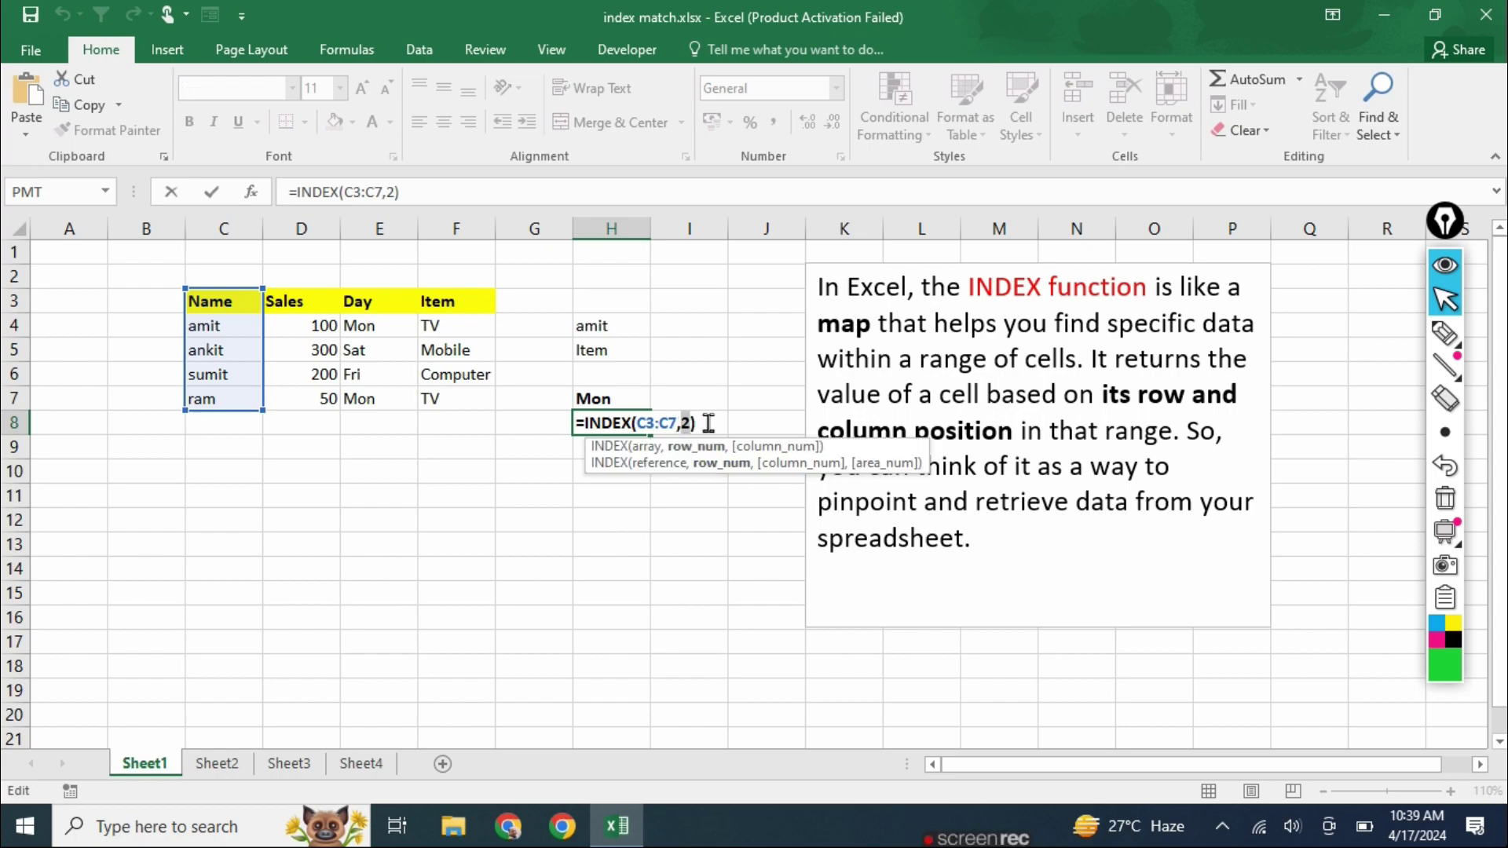
key(BackSpace)
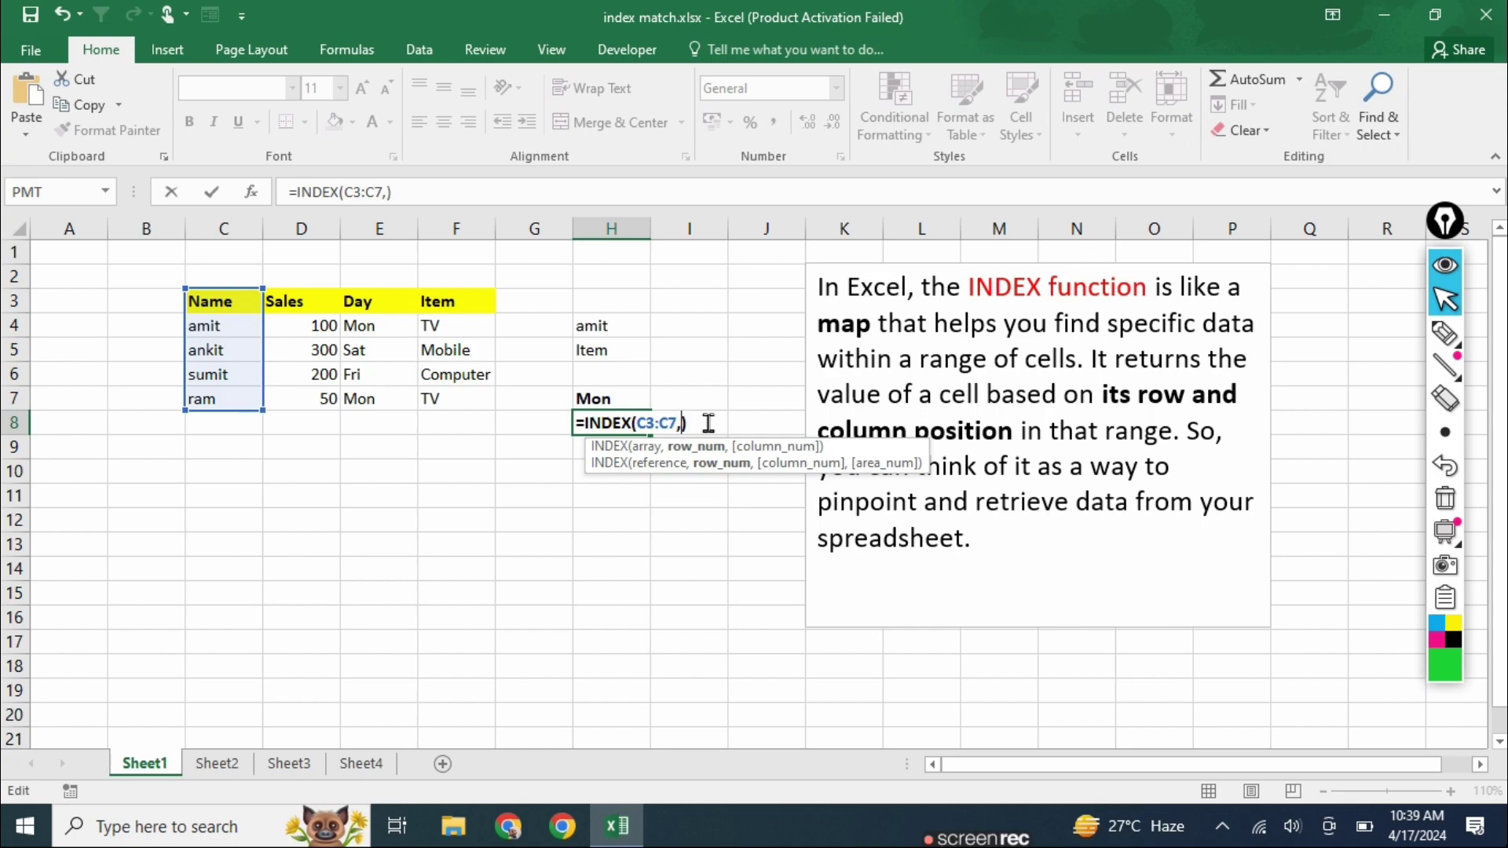
click(545, 424)
key(Return)
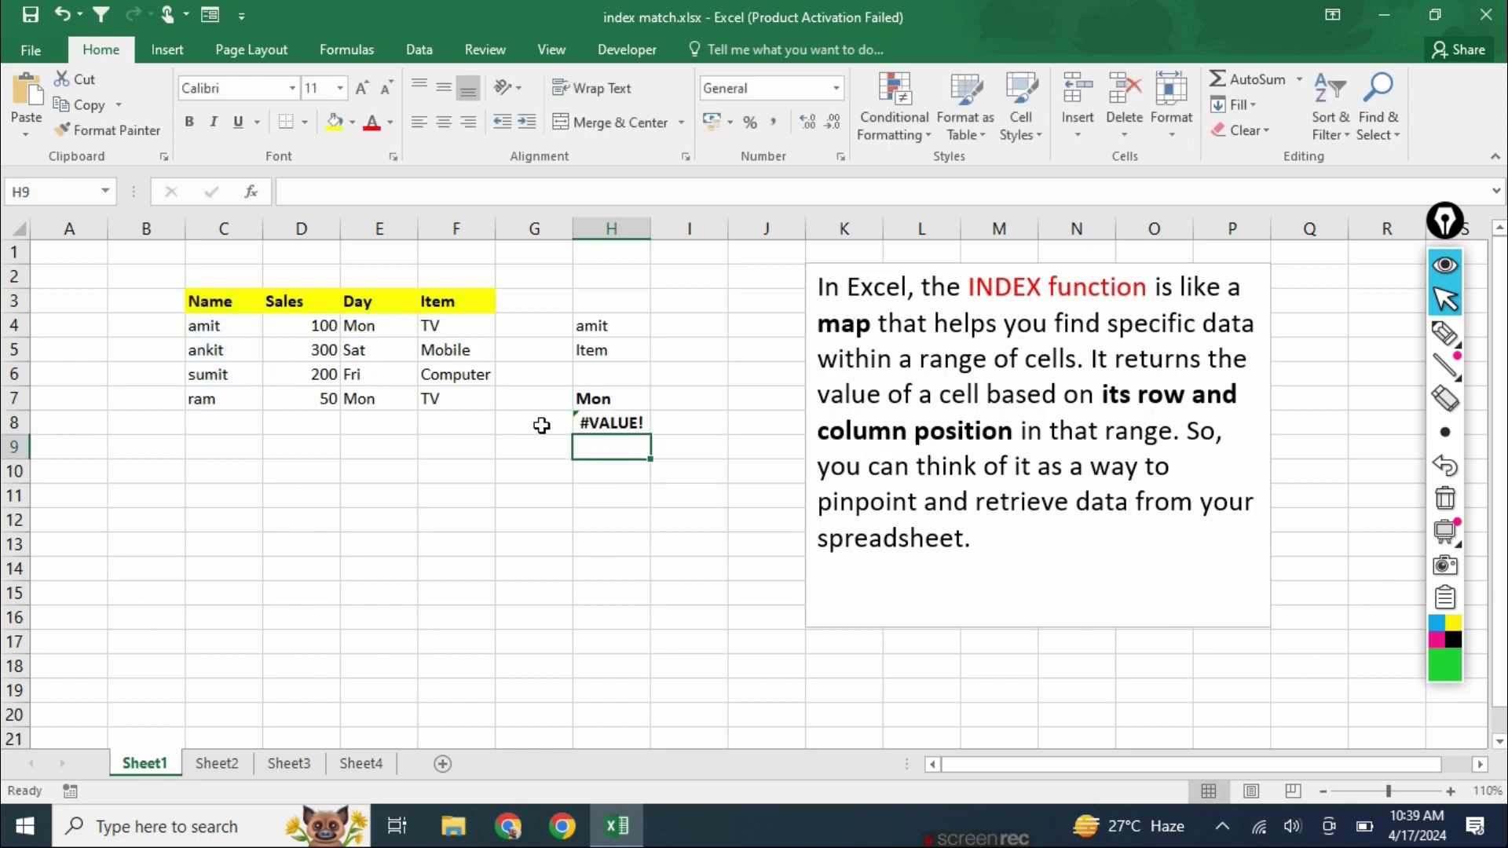
Step: Supply the INDEX row number in G8, first as 1 and finally as 5, and check the formula in H8
click(524, 429)
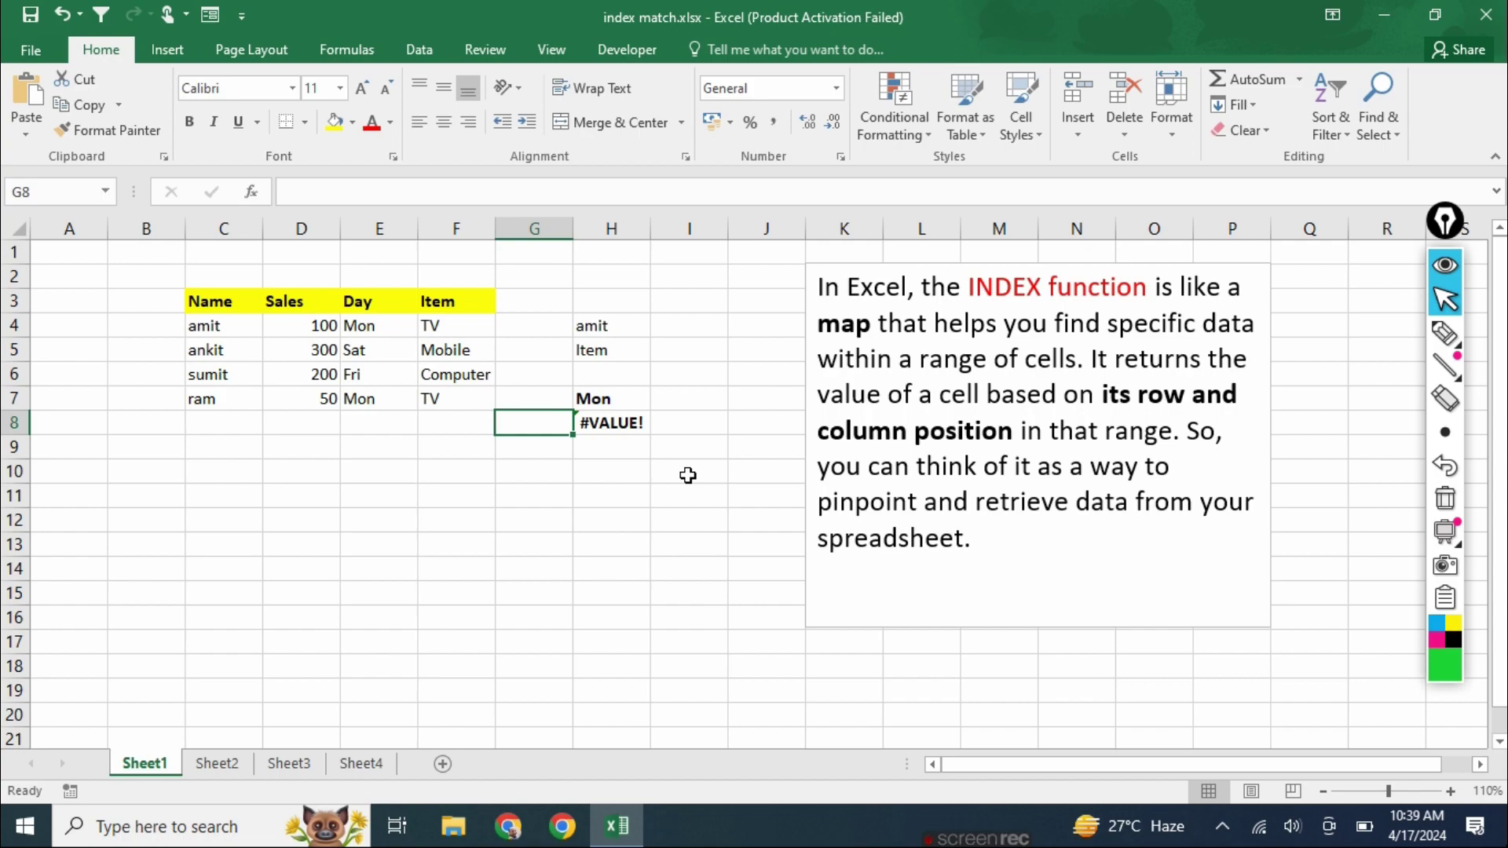
text(1)
key(Return)
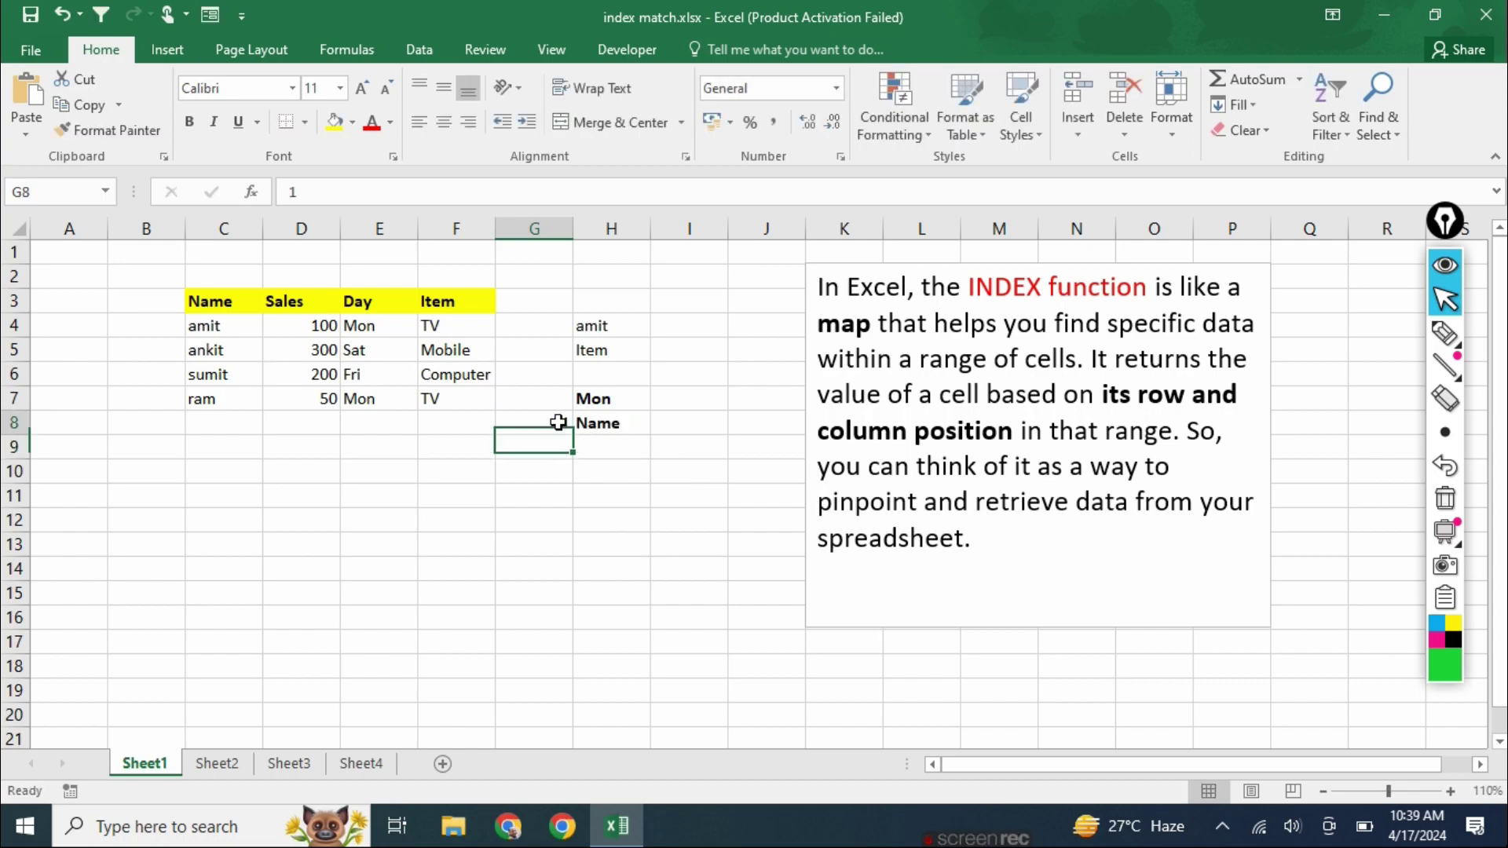
click(559, 423)
text(4)
key(Return)
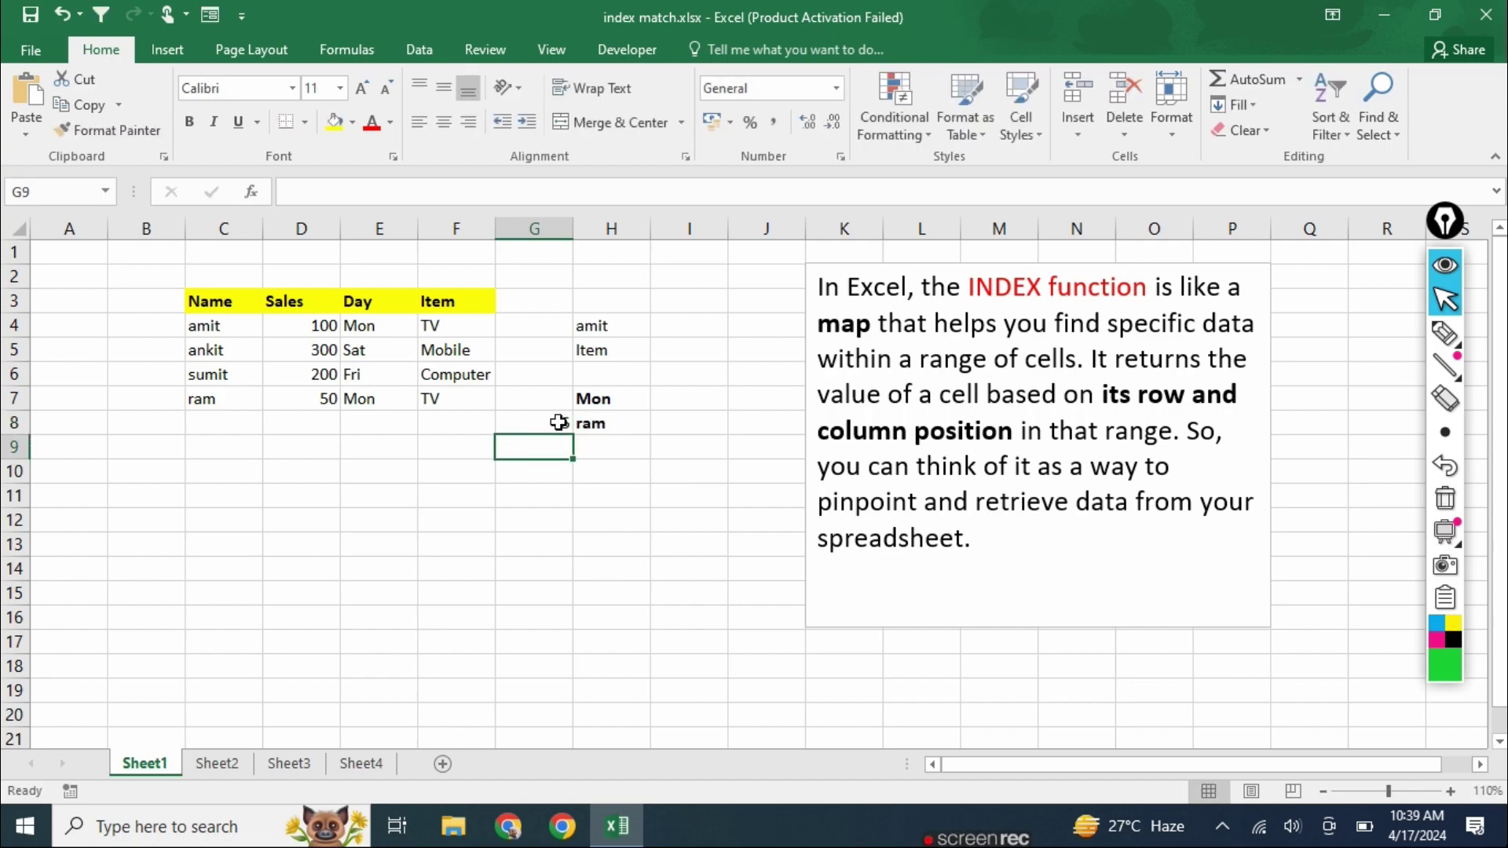
click(536, 424)
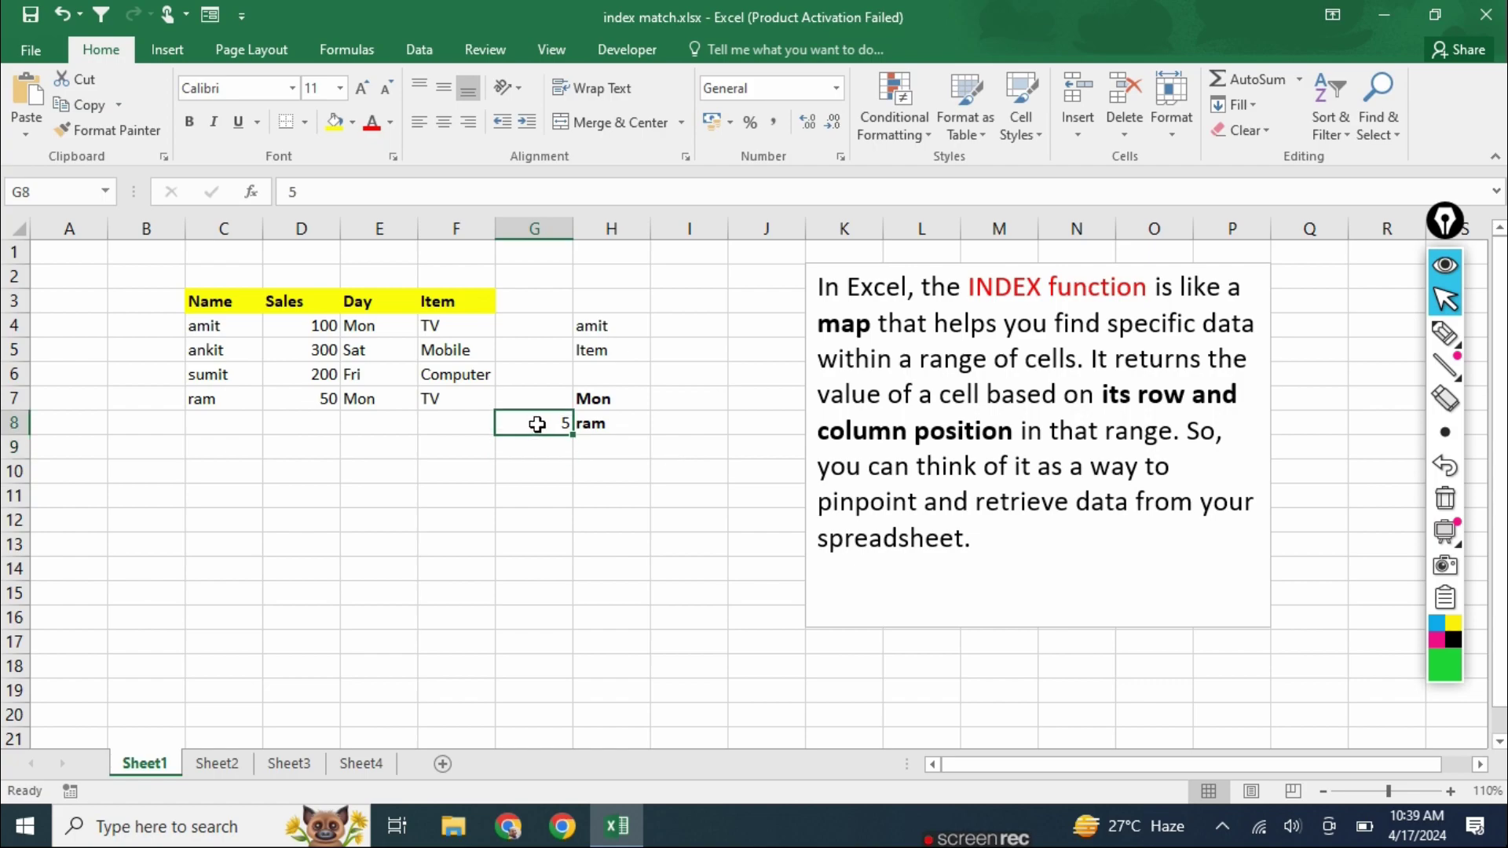
click(593, 425)
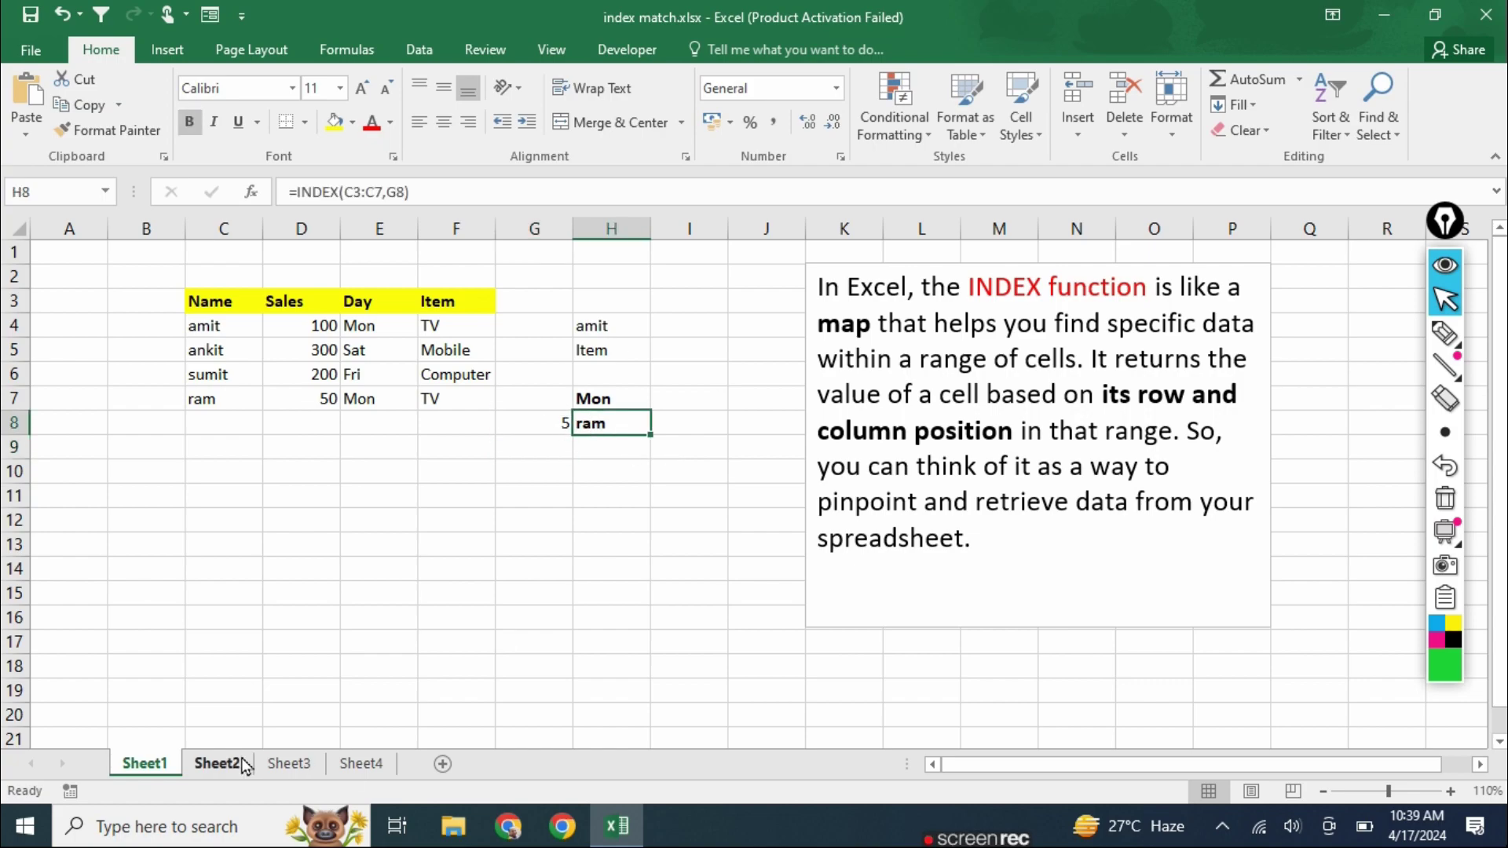
Step: On Sheet2, set the MATCH lookup value in G8 to the name from C7
click(216, 764)
click(526, 429)
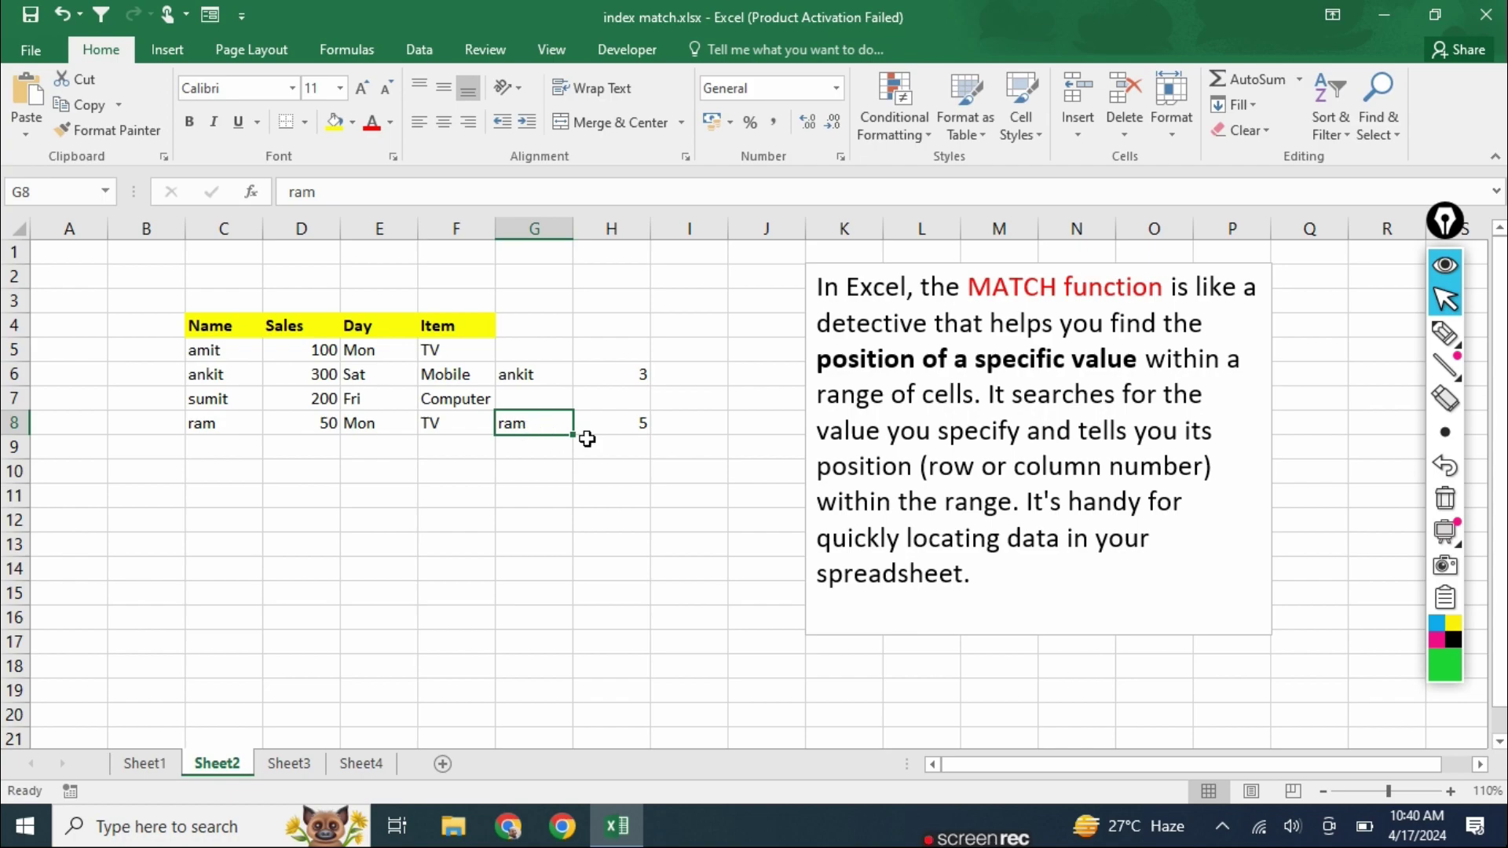
text(sumit)
key(Return)
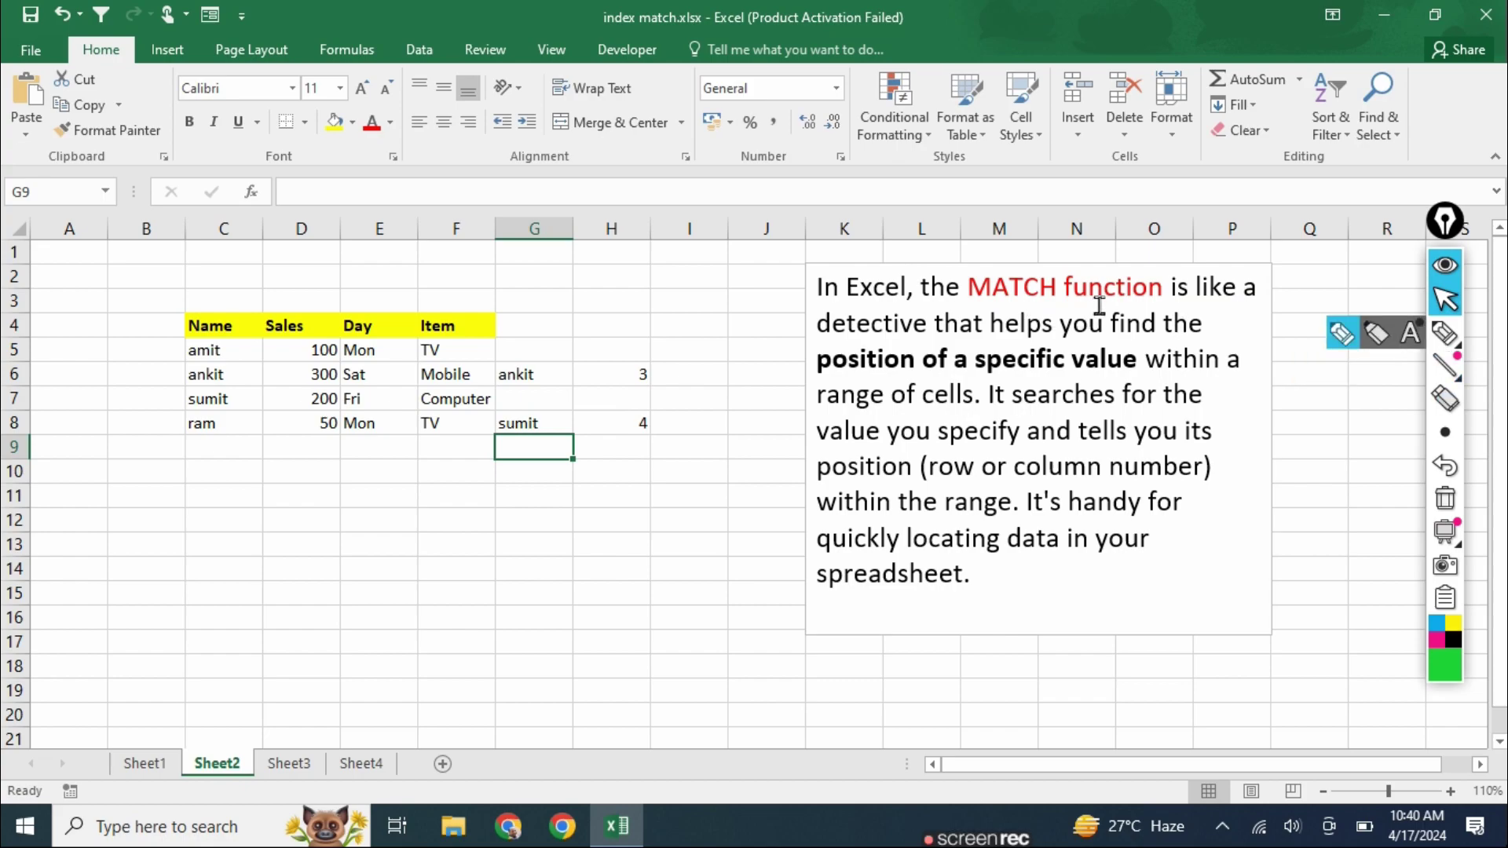
Step: Revisit Sheet1, go to Sheet3, and underline and bracket "INDEX and MATCH" in the description with the green pen
click(160, 765)
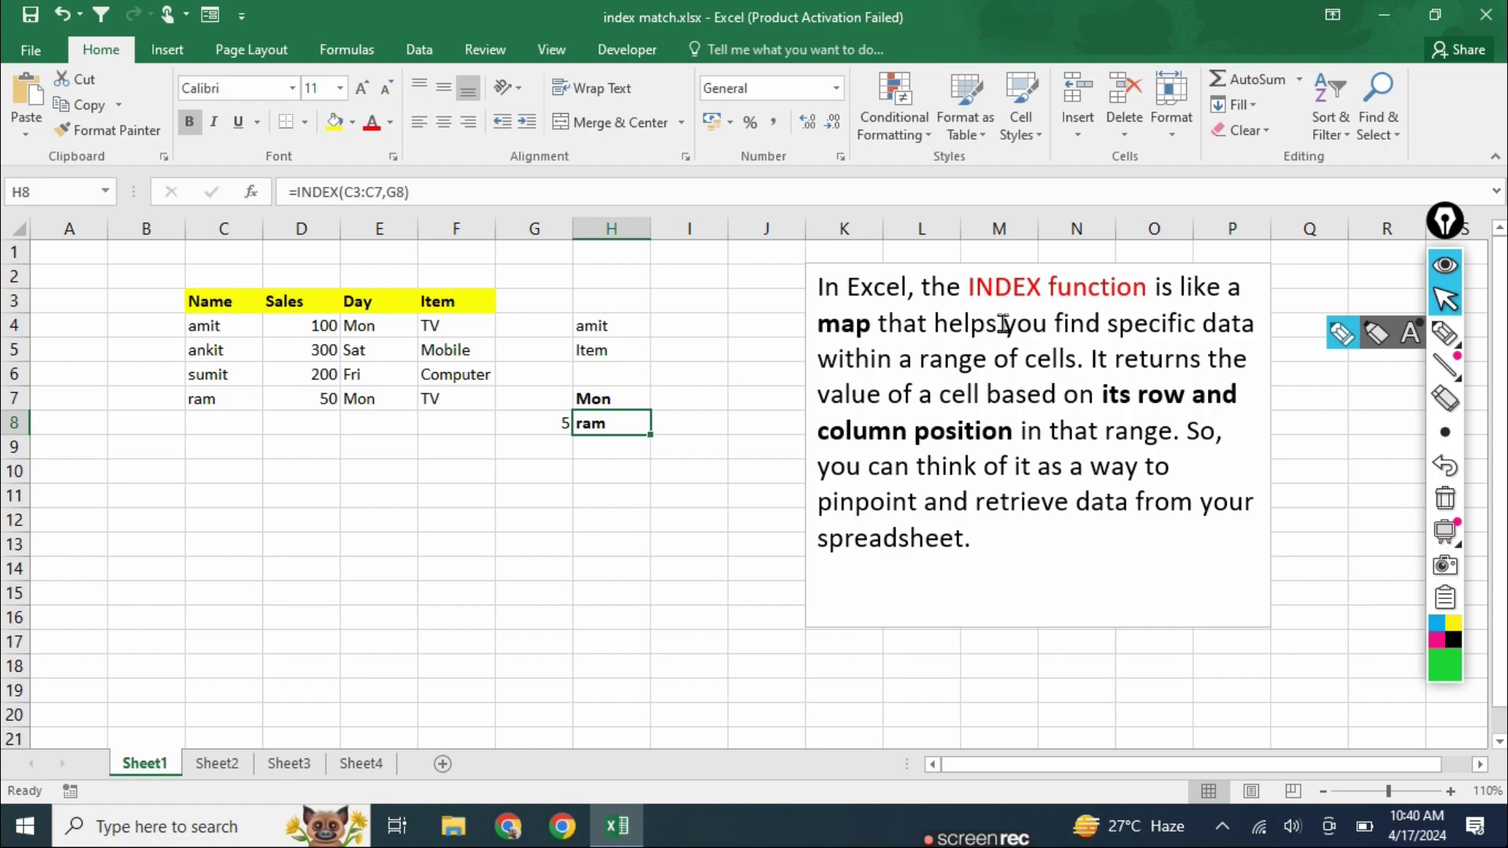
click(289, 763)
click(1445, 334)
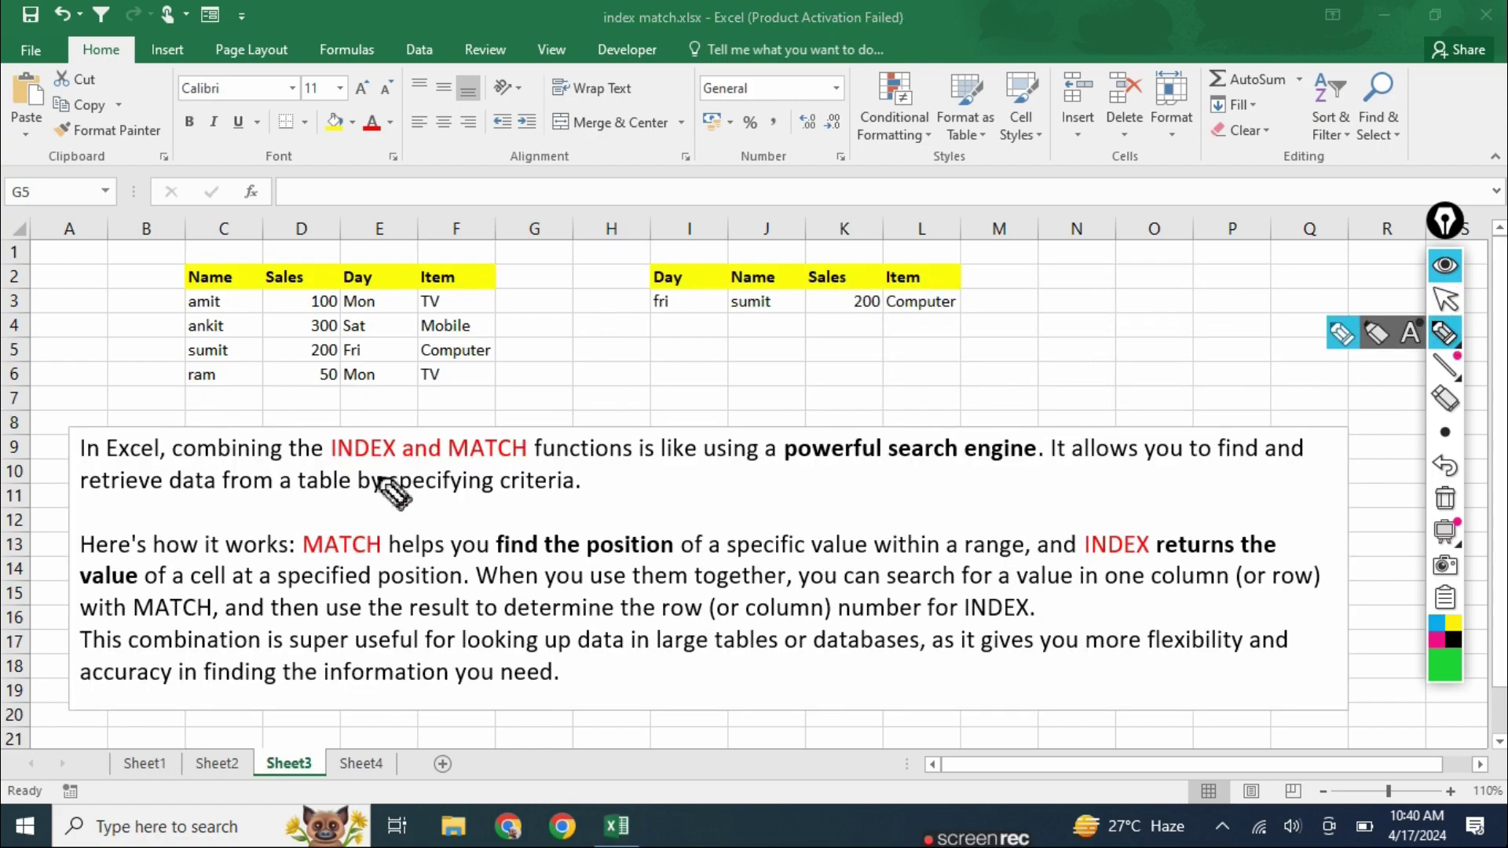
drag(359, 461, 473, 461)
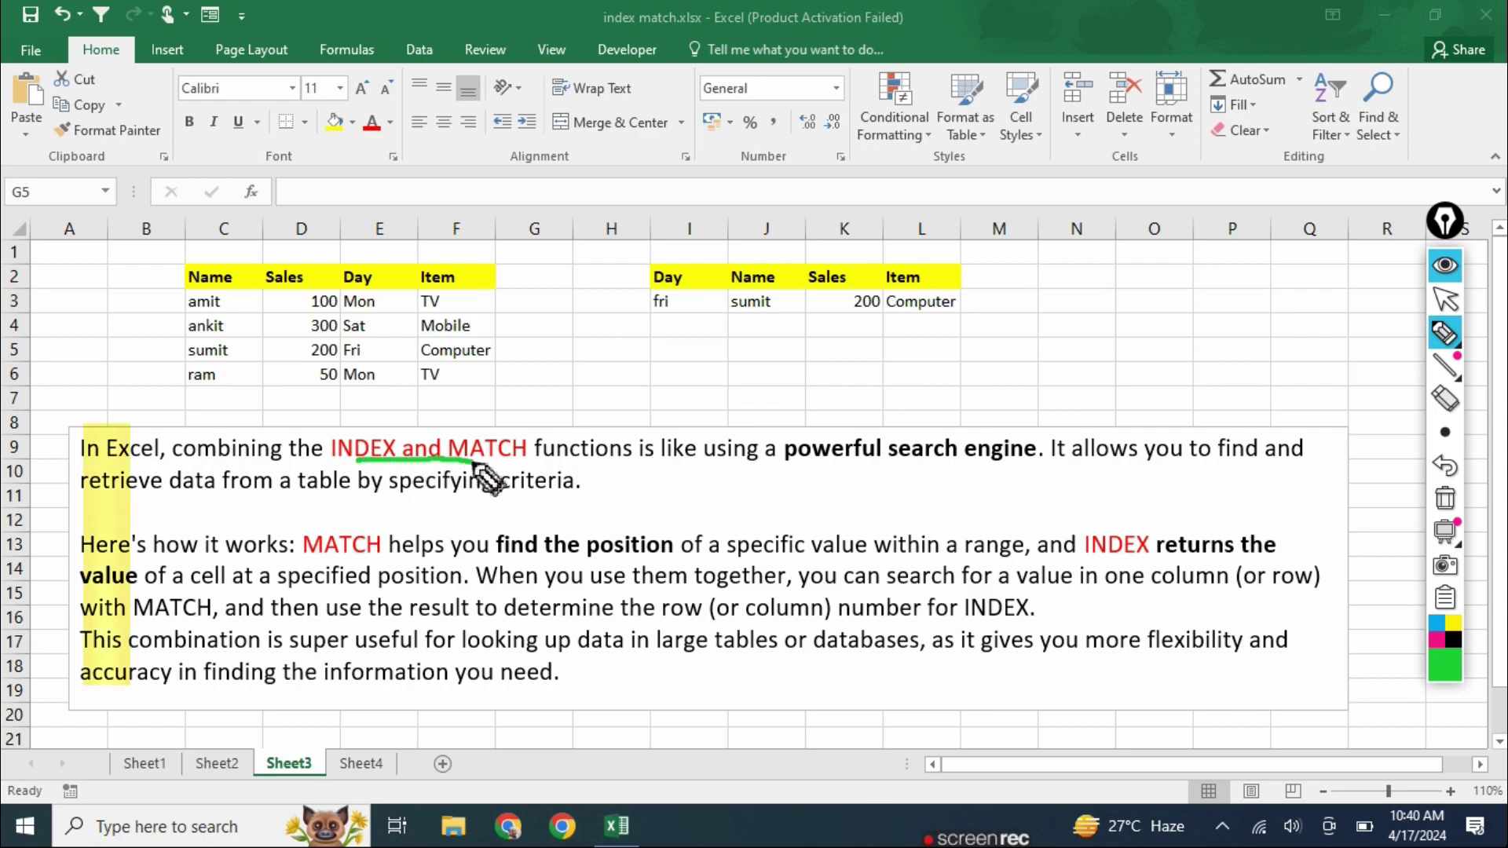
mouse_move(322, 430)
mouse_down()
mouse_move(334, 461)
mouse_move(330, 428)
mouse_move(524, 410)
mouse_move(533, 451)
mouse_up()
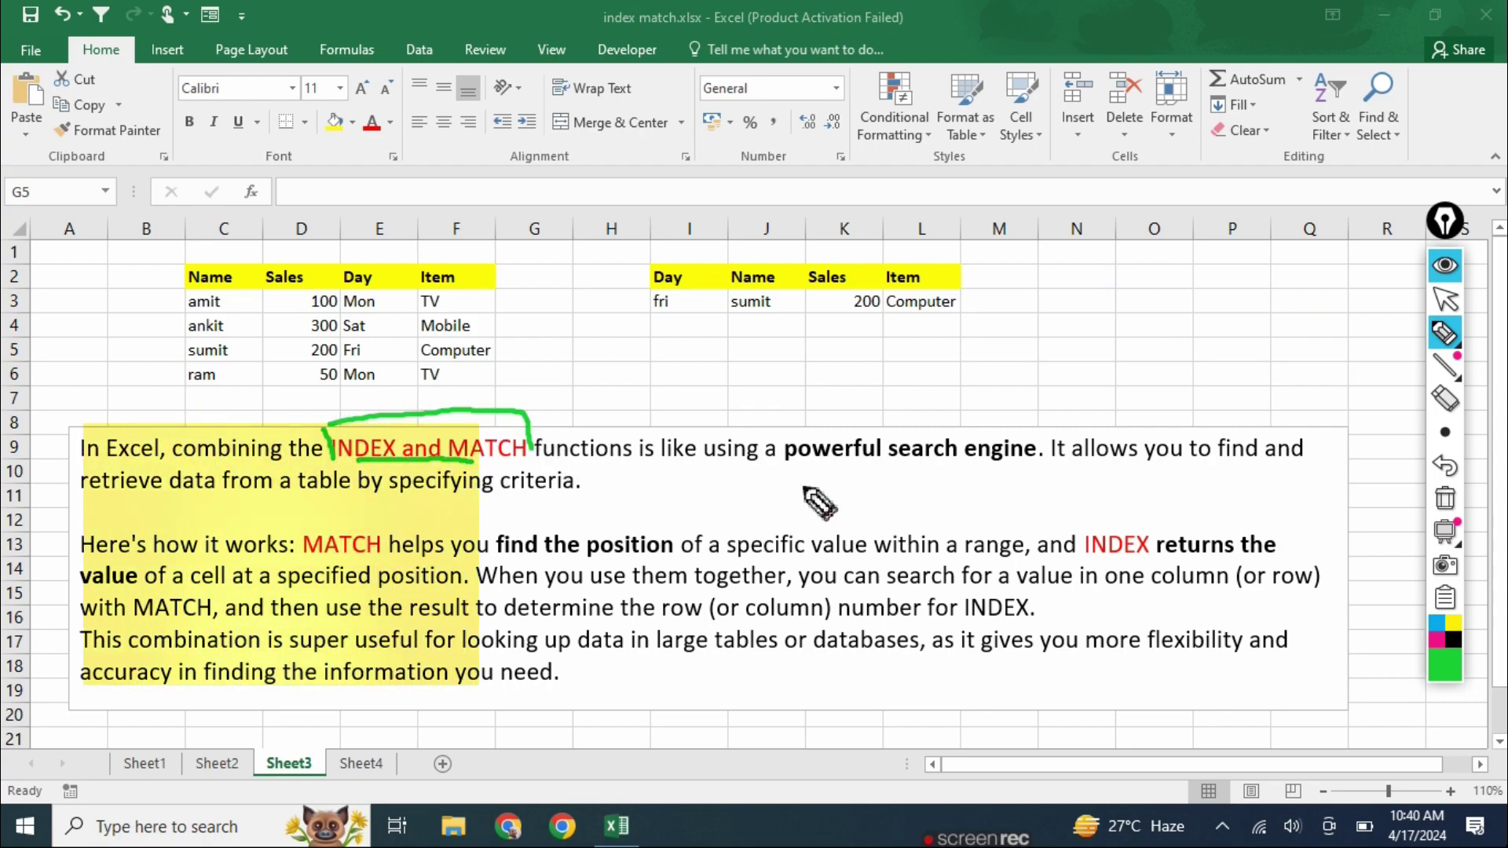
Step: Underline "powerful search engine" and "returns the", and bracket "find the position" in the Sheet3 description with the green pen
drag(825, 466, 994, 471)
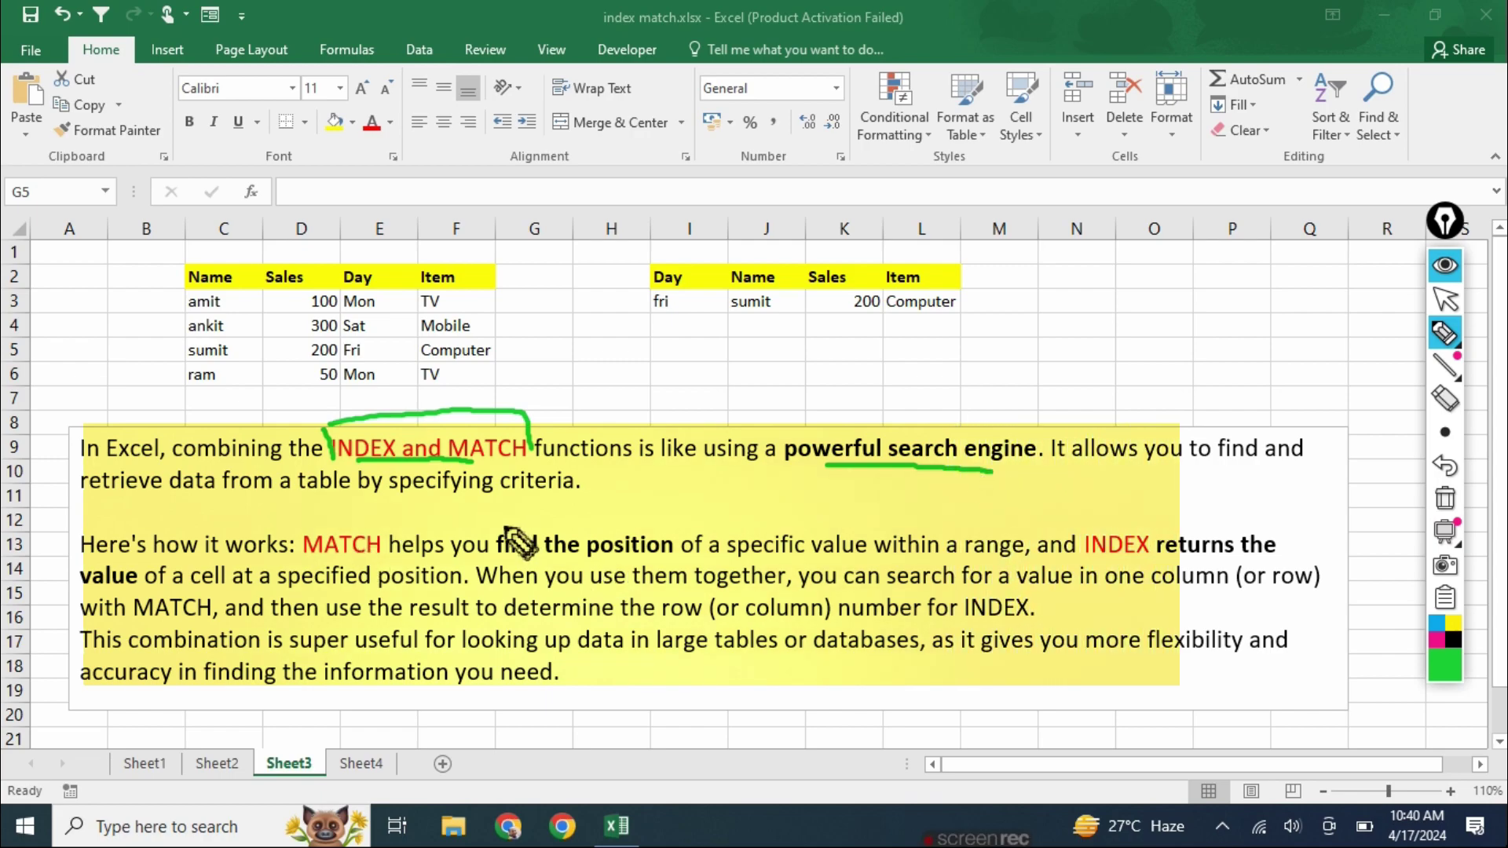
mouse_move(492, 547)
mouse_down()
mouse_move(495, 520)
mouse_move(674, 534)
mouse_up()
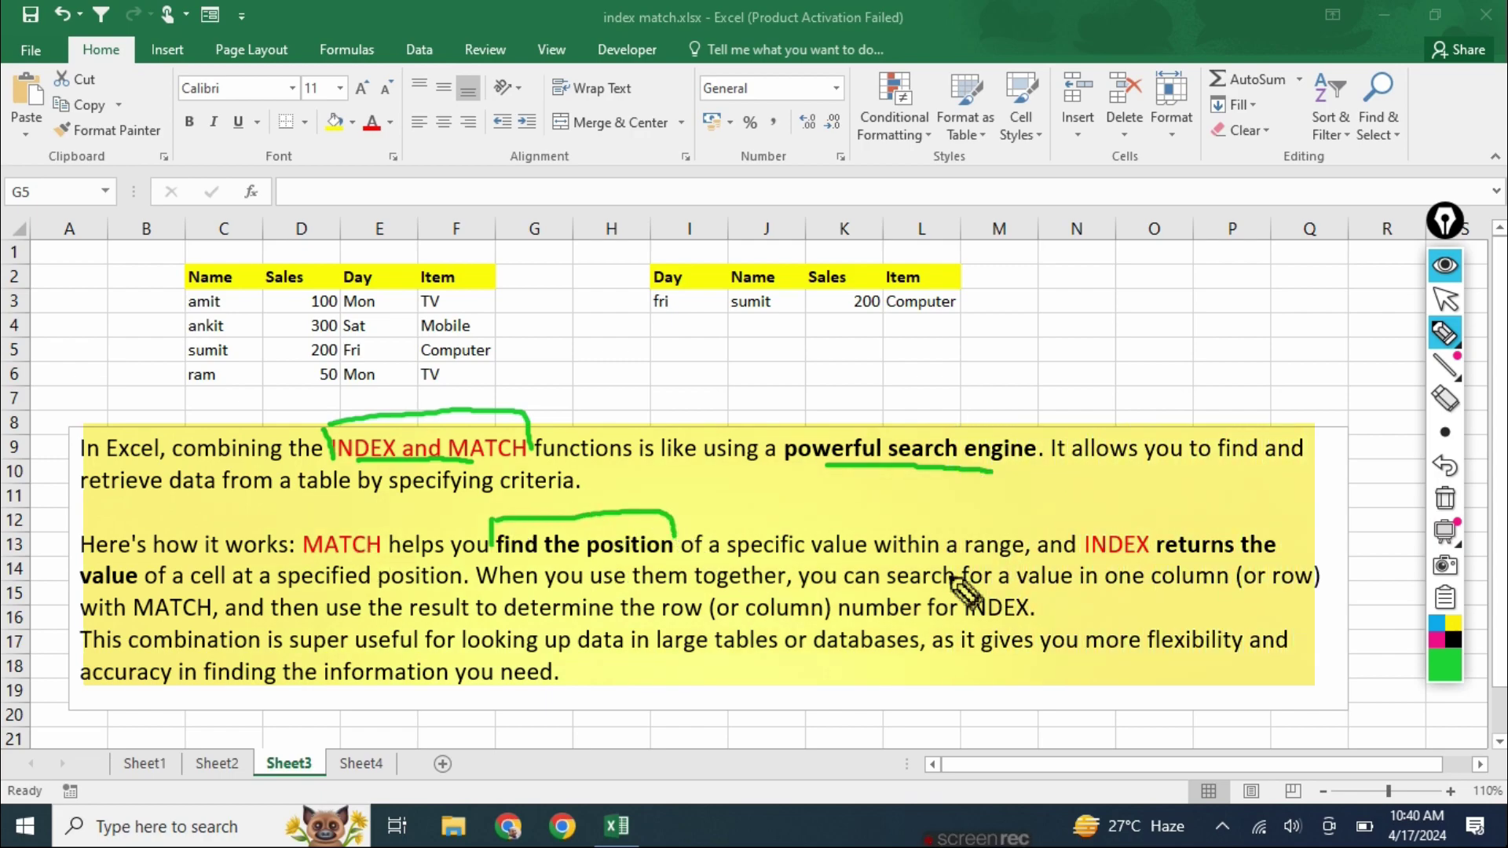
drag(1187, 561, 1278, 563)
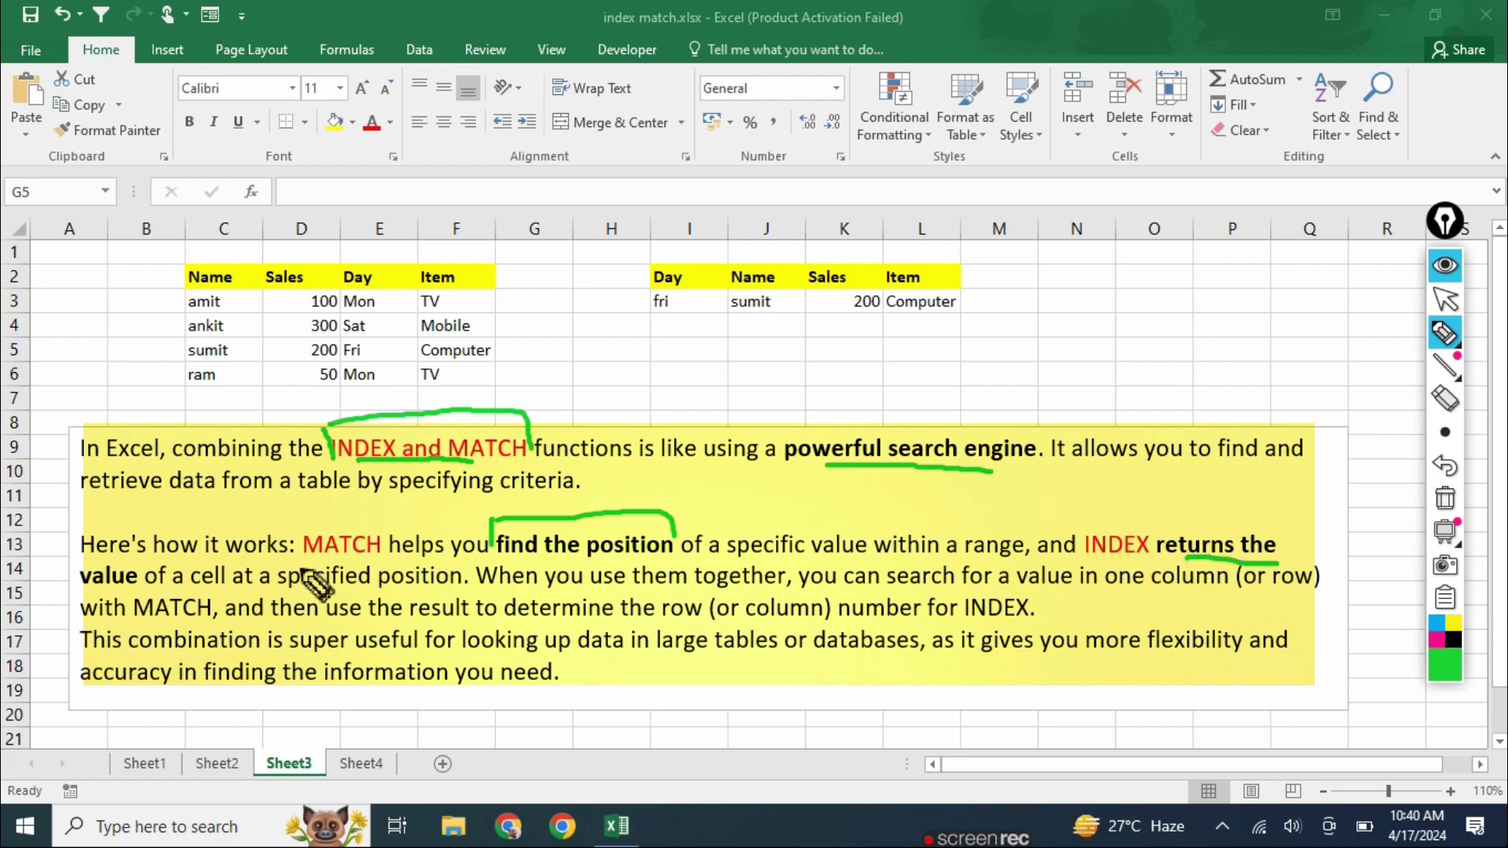
Step: Underline "value" in the Sheet3 description with the green pen and inspect the combined INDEX and MATCH formula in J3
drag(104, 586, 142, 588)
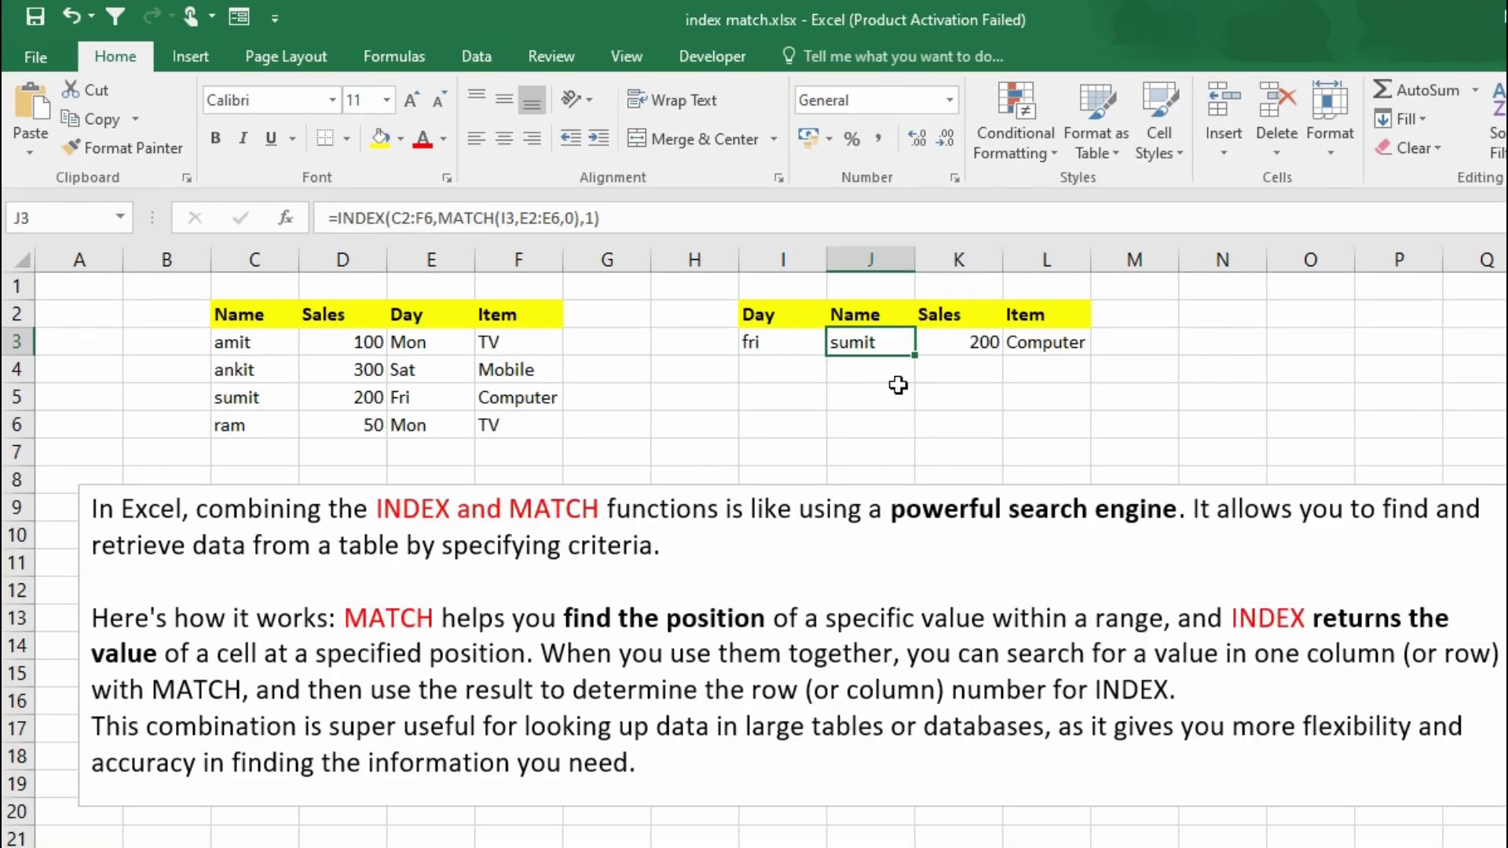
key(F2)
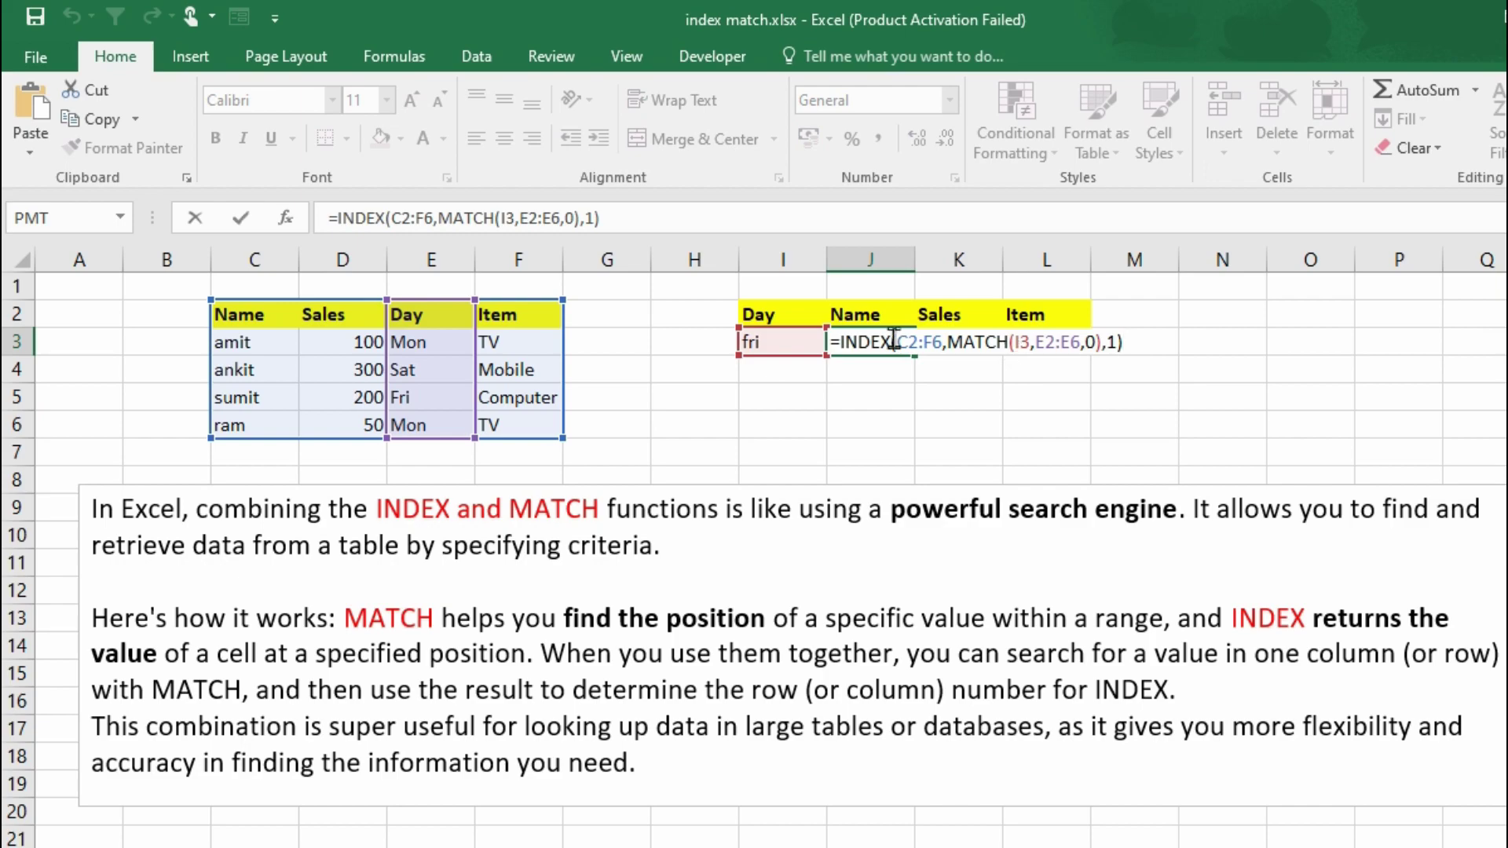
key(Return)
key(Return)
Step: Point out the days in E3:E6 and set the lookup day in I3 to fri
click(777, 350)
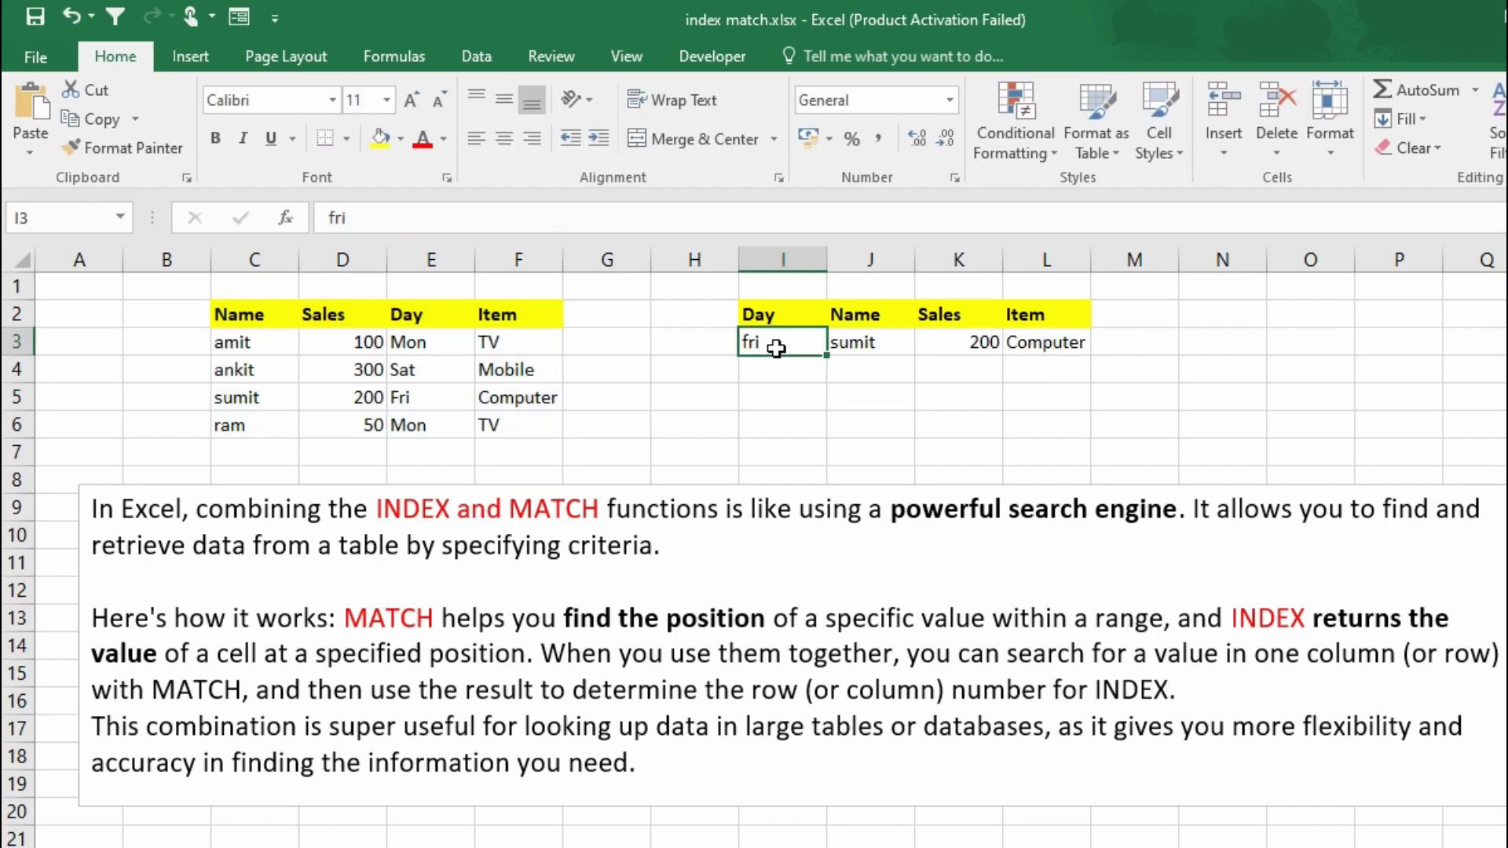
drag(426, 346, 426, 425)
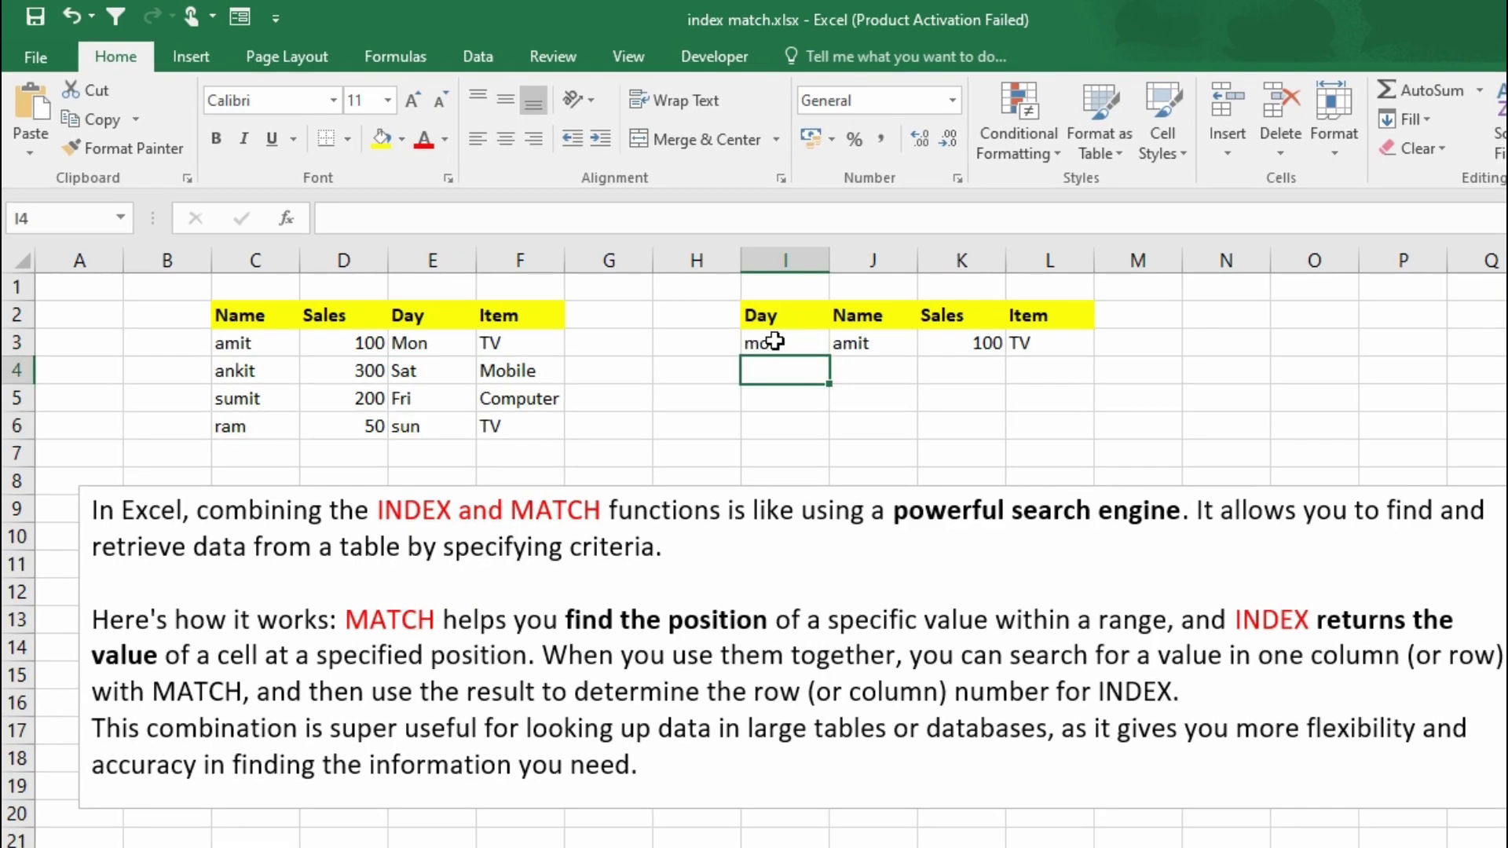
click(776, 341)
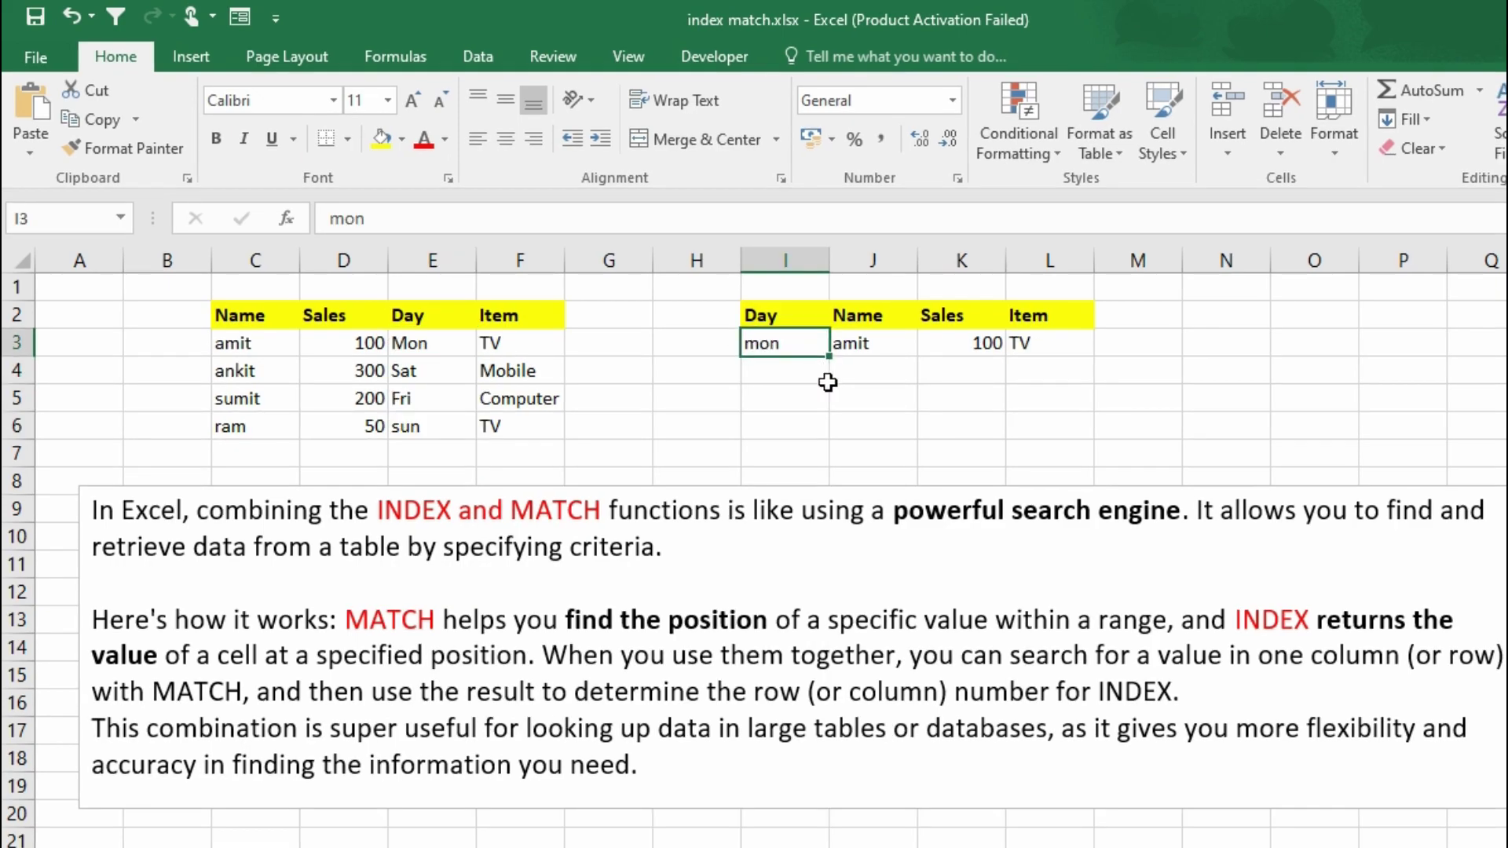
text(fri)
key(Return)
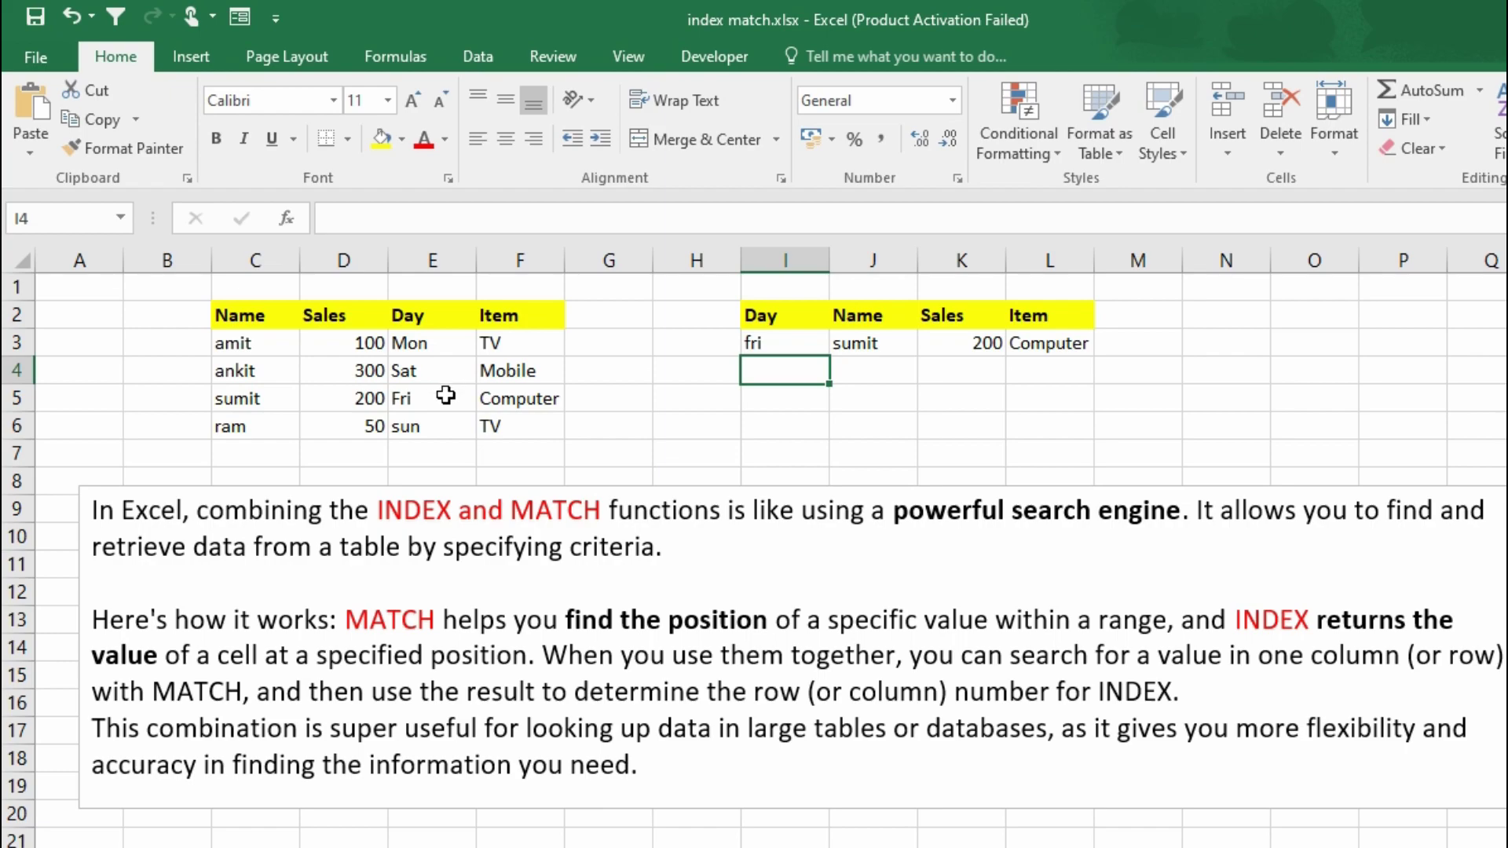
drag(240, 316, 235, 425)
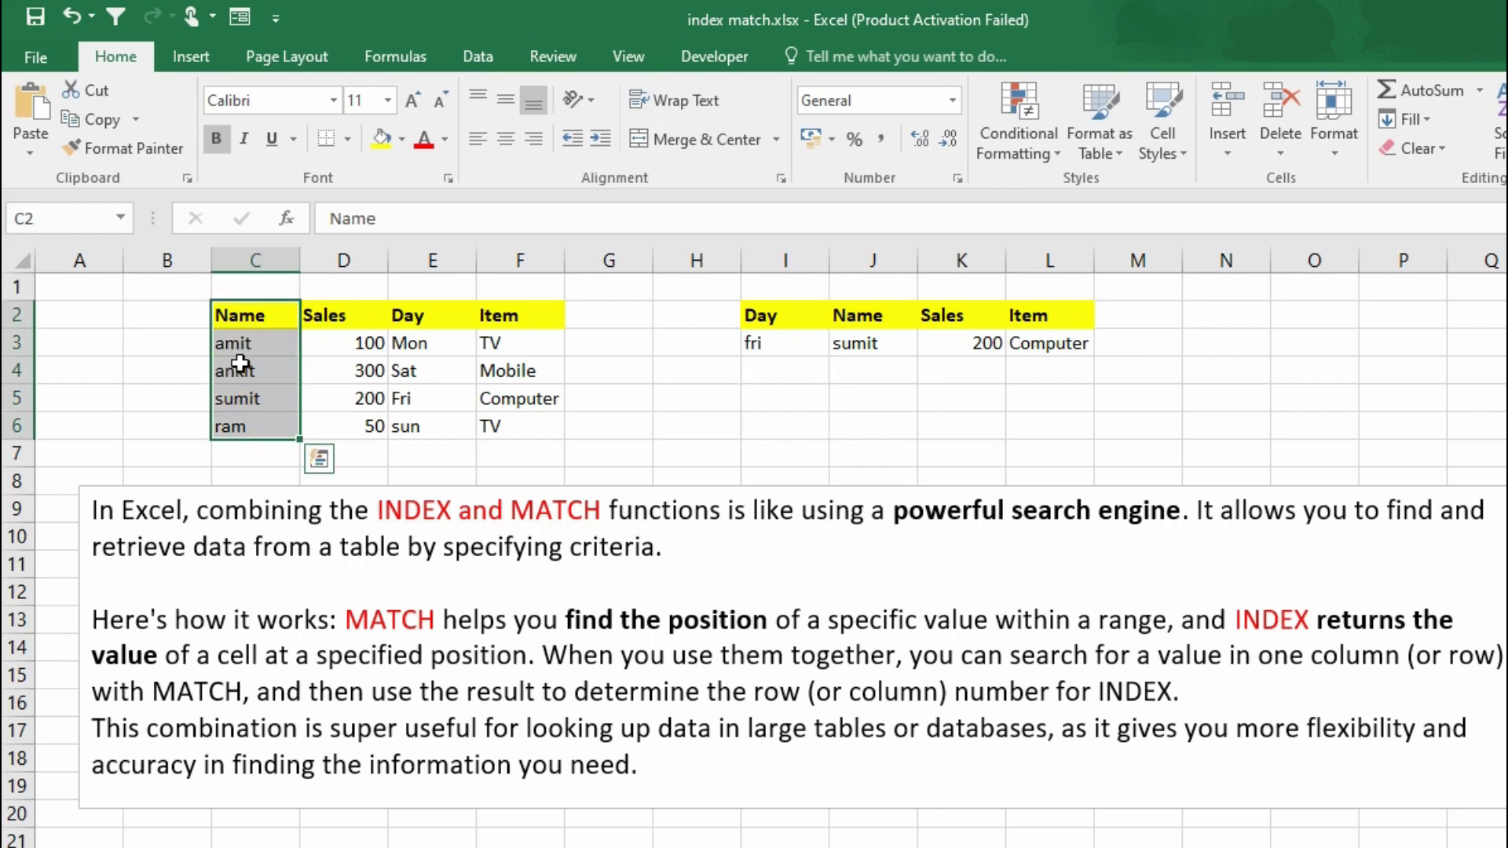
click(239, 348)
drag(239, 348, 489, 348)
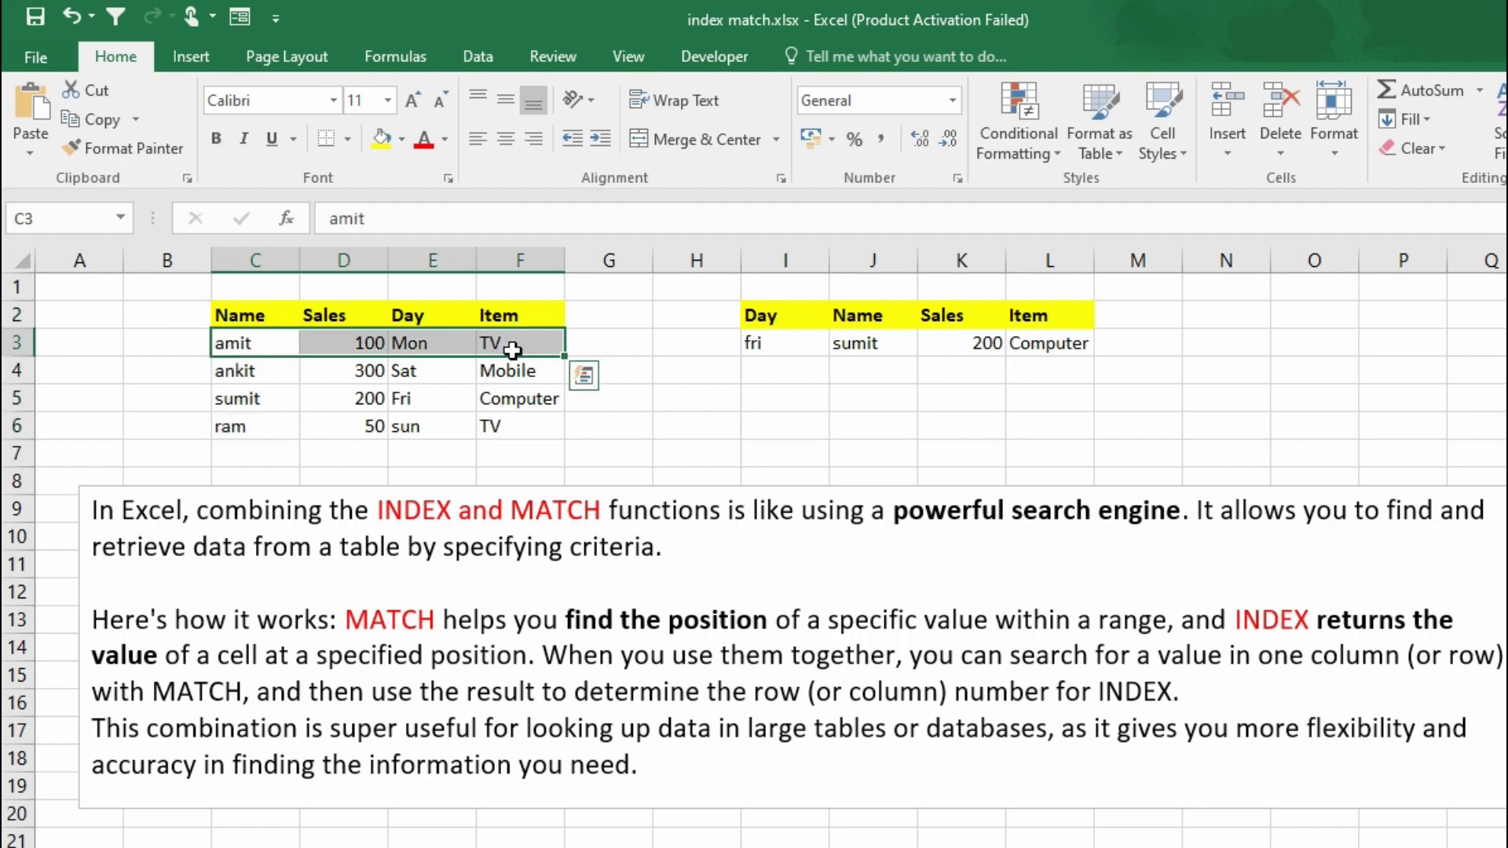
click(509, 398)
click(518, 318)
key(ctrl+c)
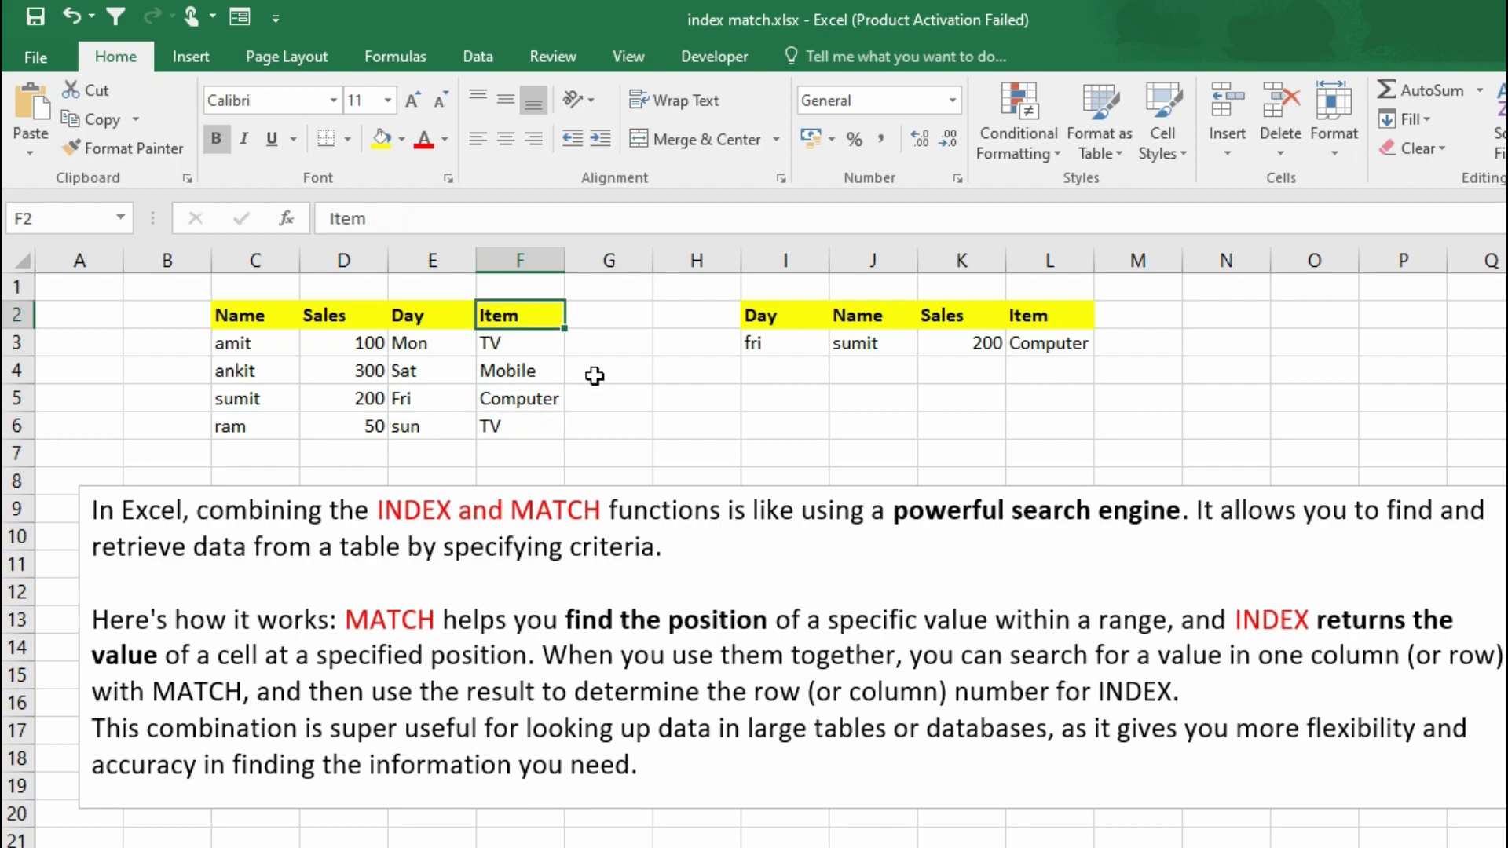
click(780, 402)
key(ctrl+v)
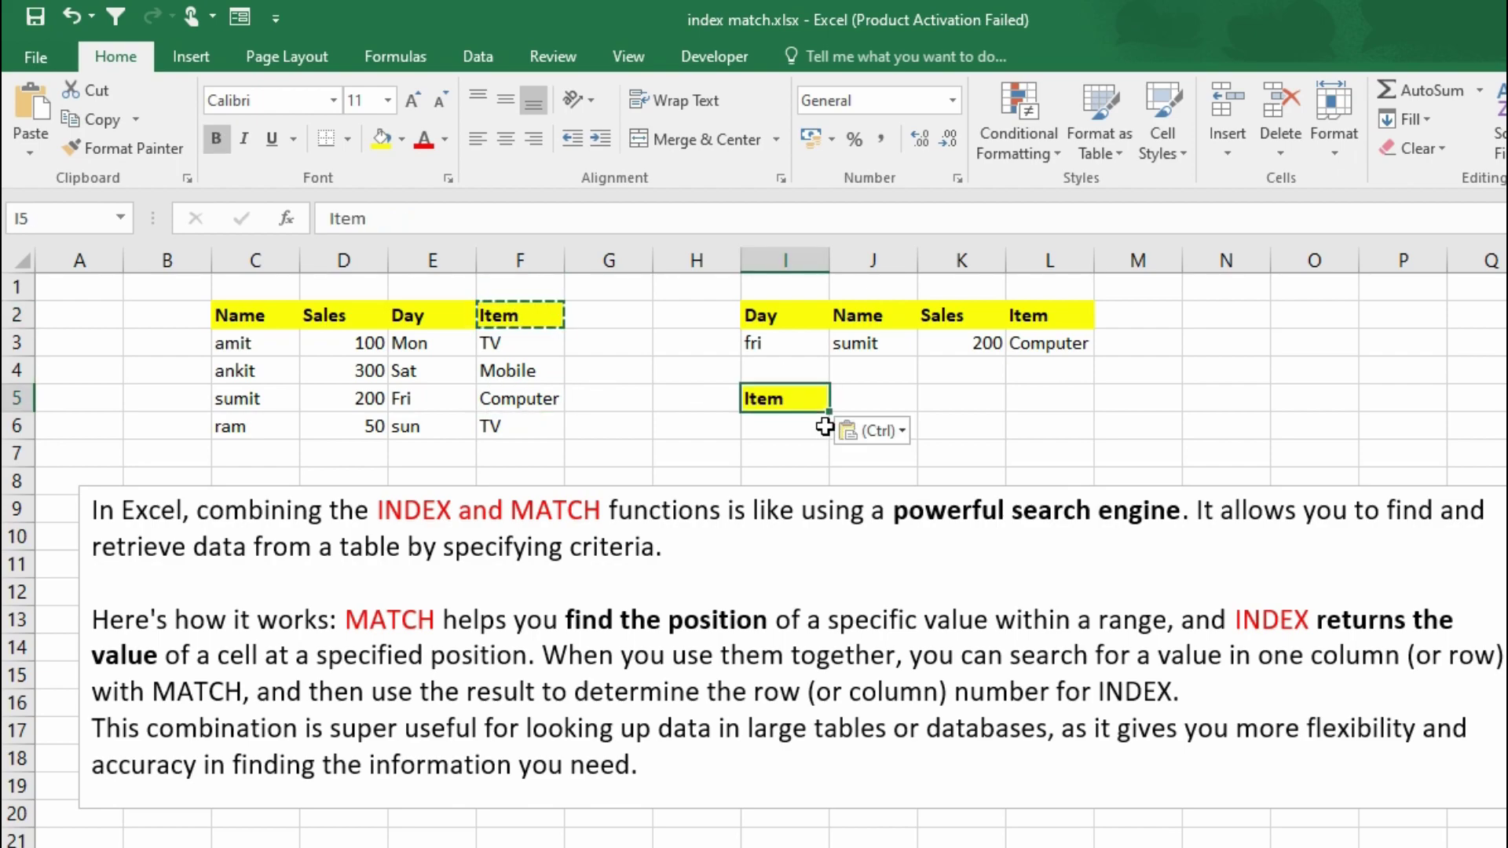
click(421, 314)
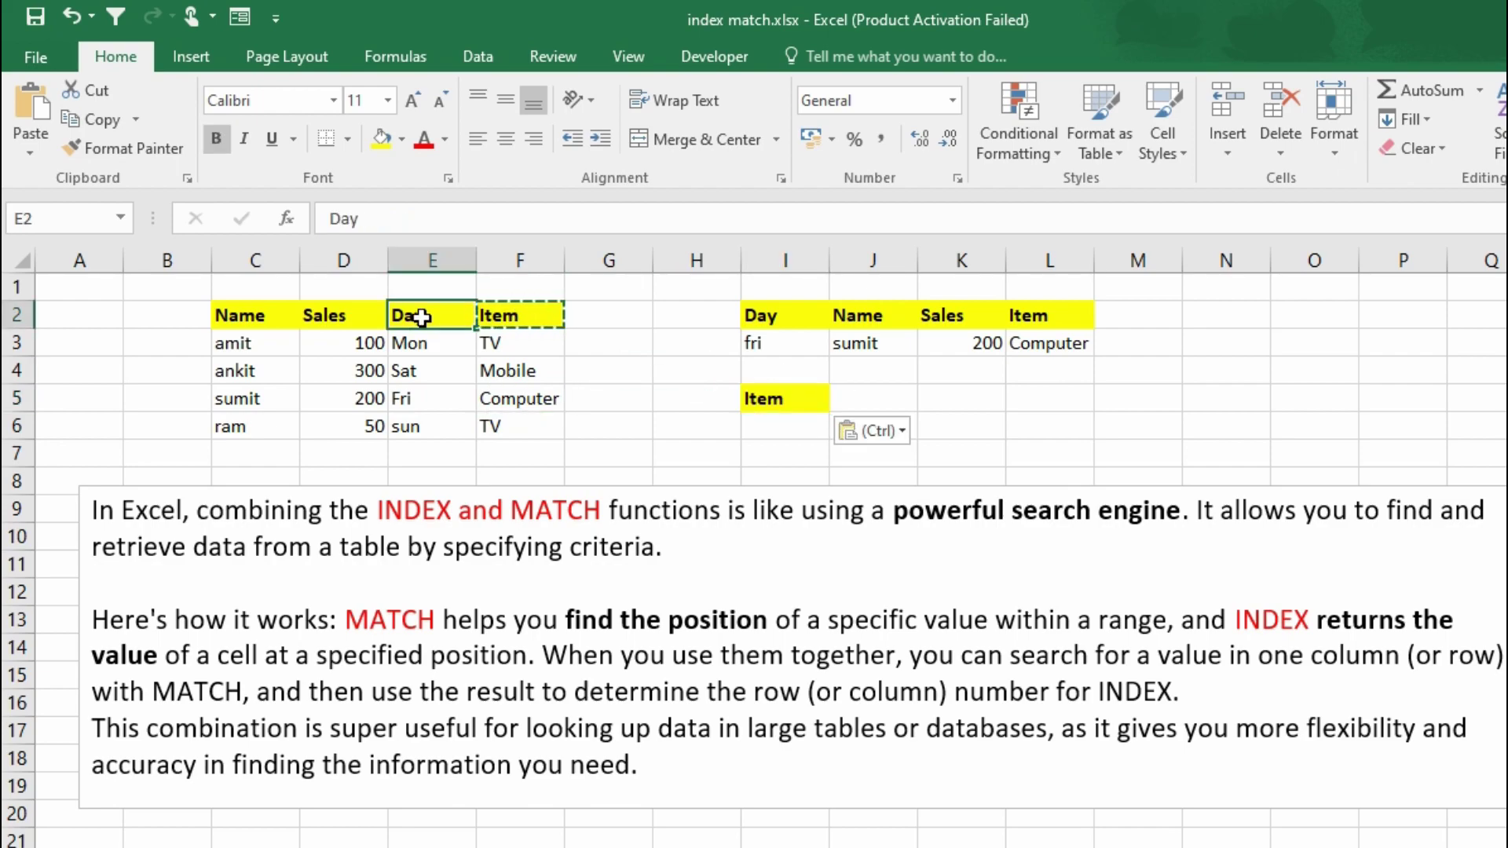
key(ctrl+c)
click(852, 398)
key(ctrl+v)
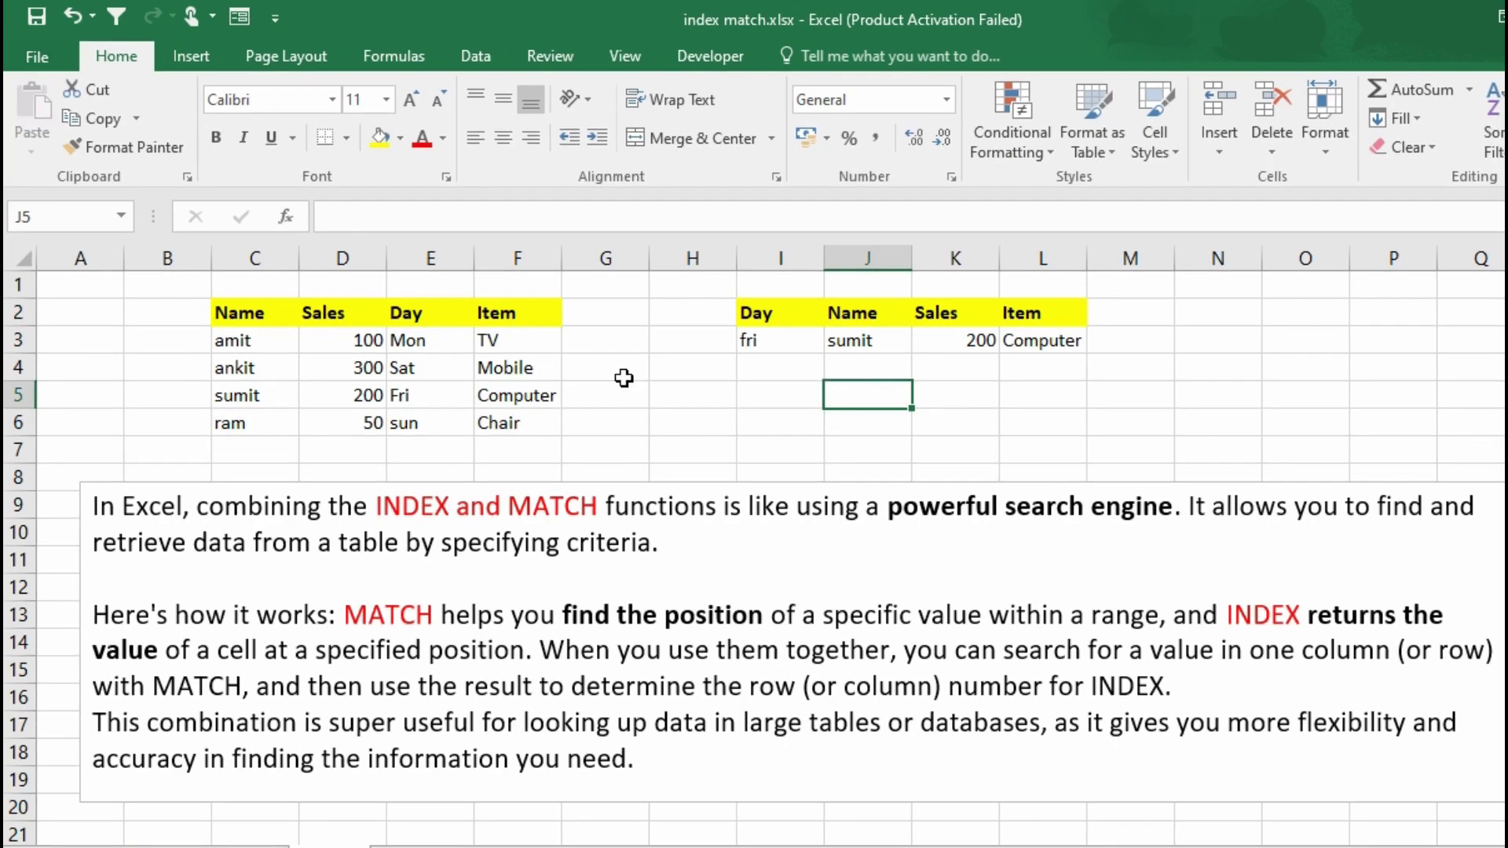
Step: Copy the Item header from F2 to I5 and enter tv as the lookup item in I6
click(515, 313)
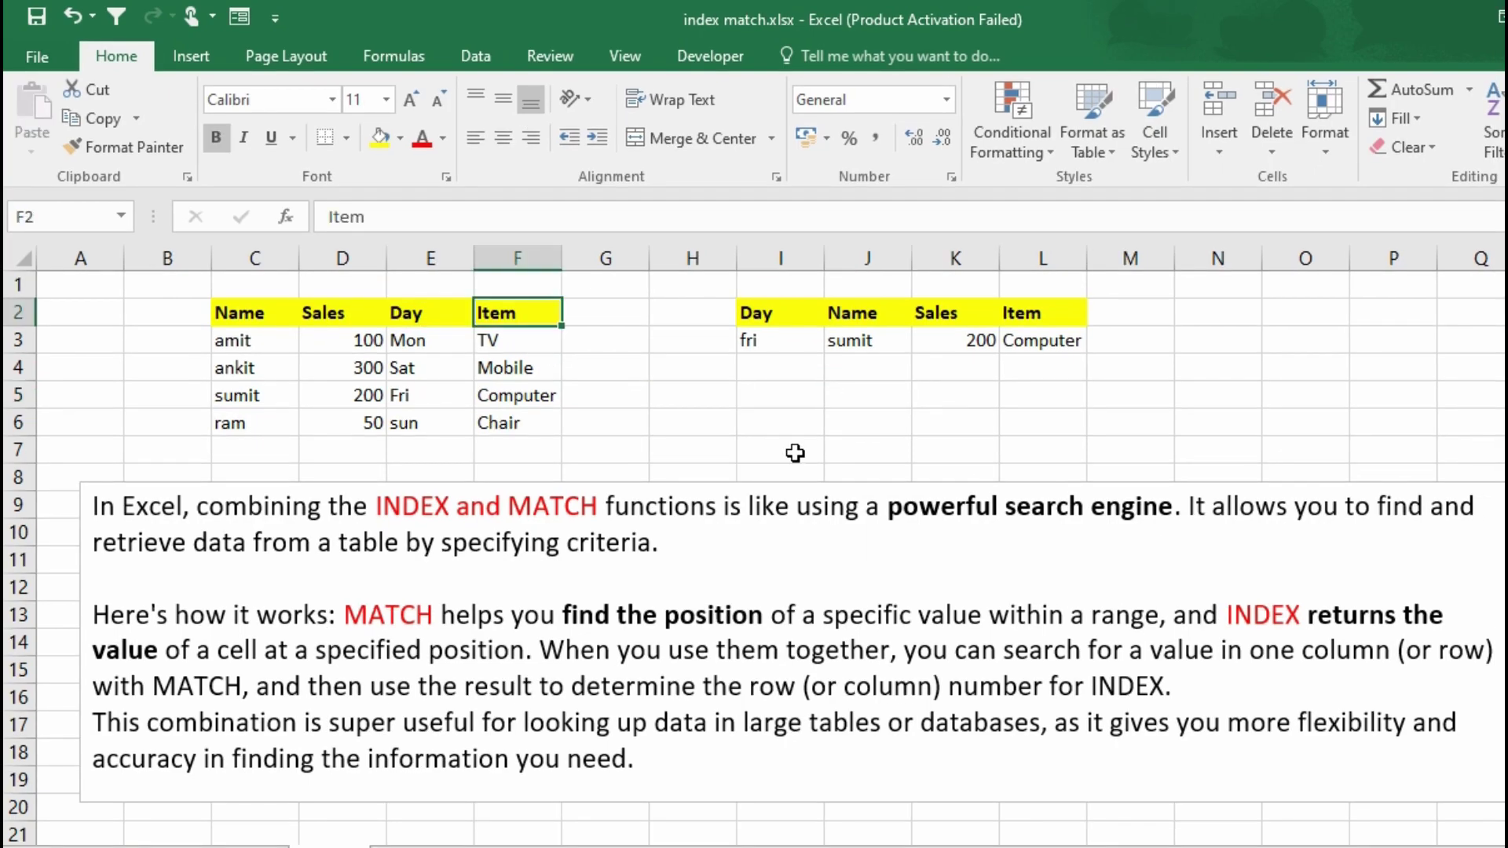
key(ctrl+c)
click(801, 397)
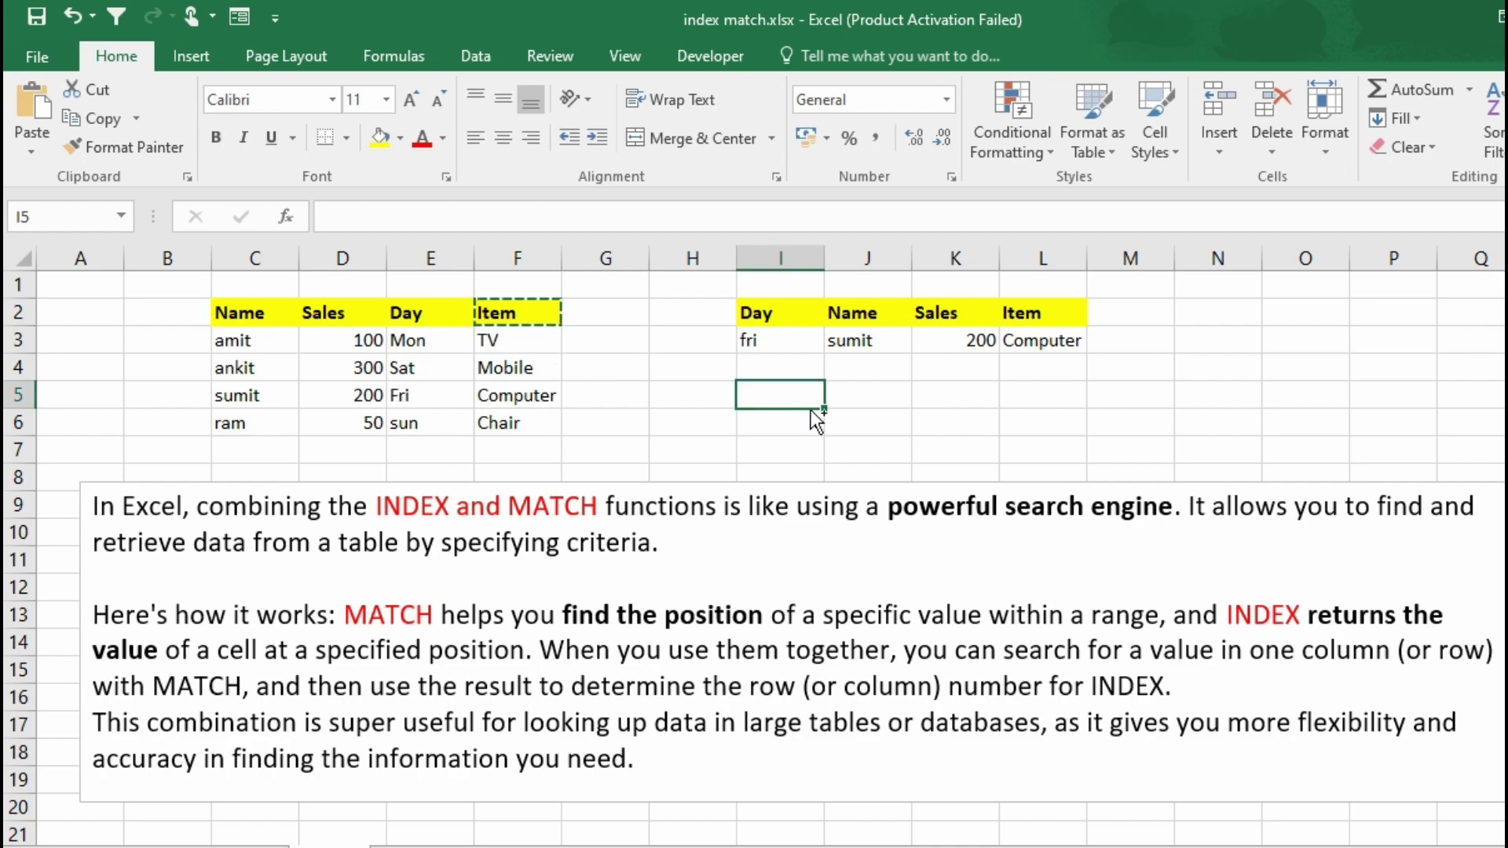
key(ctrl+v)
click(772, 425)
text(t)
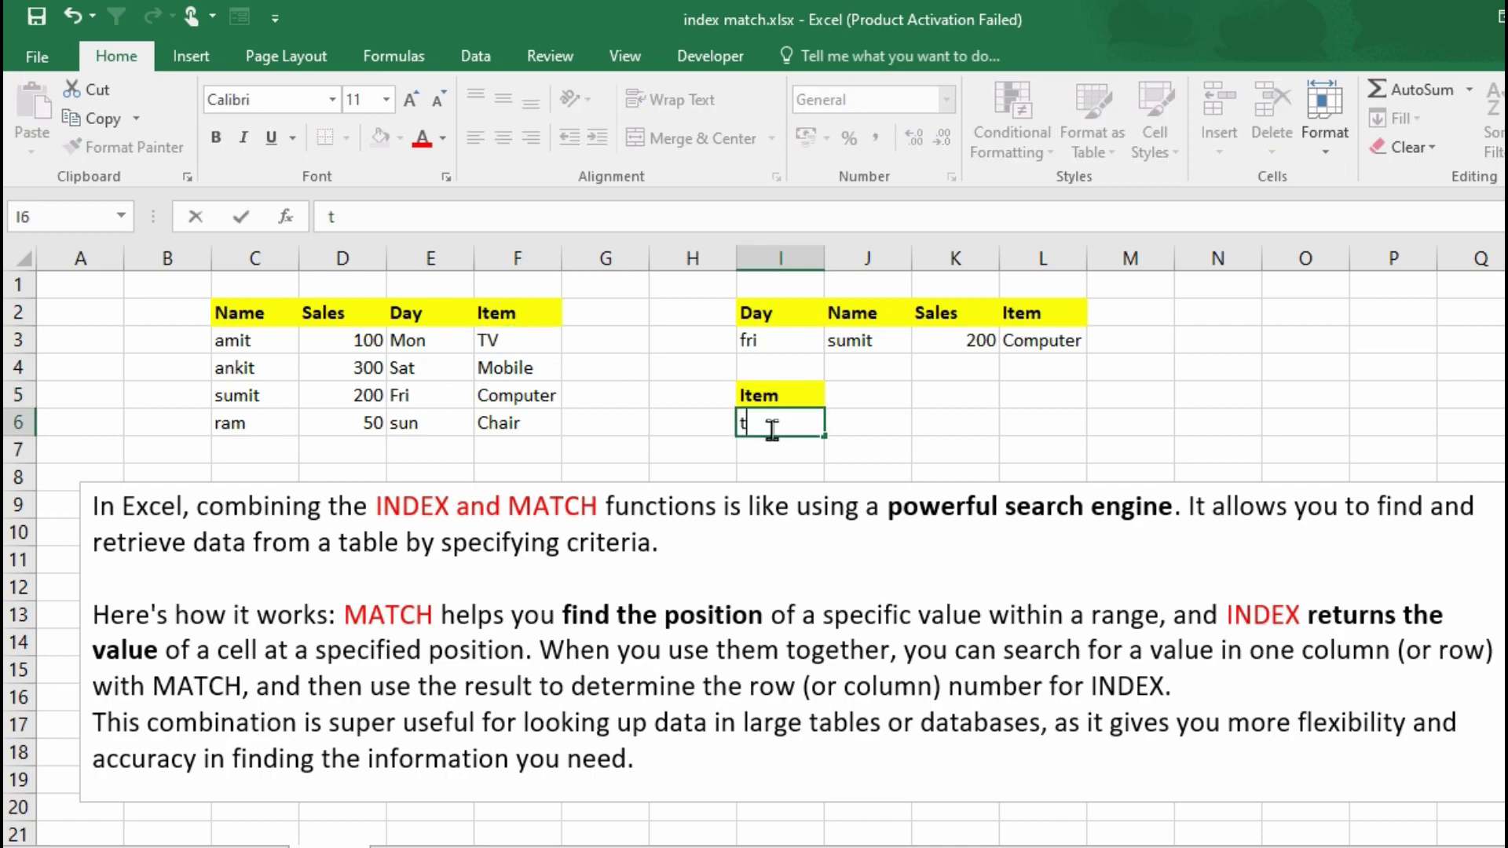
text(v)
key(Return)
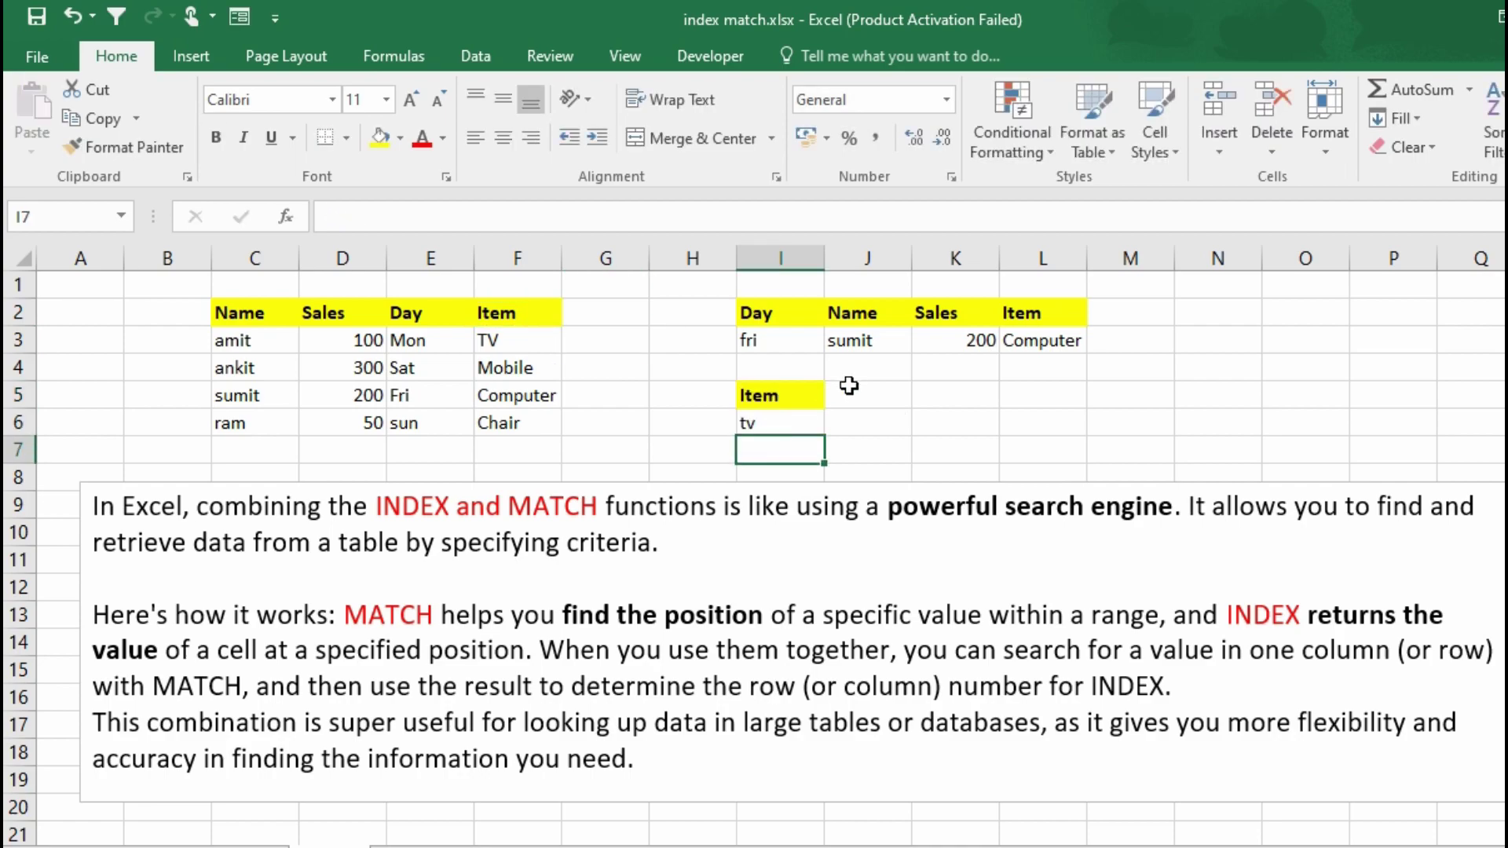
Step: Copy the Day header from E2 to J5 and the Sales header from D2 to K5
click(428, 322)
key(ctrl+c)
click(857, 399)
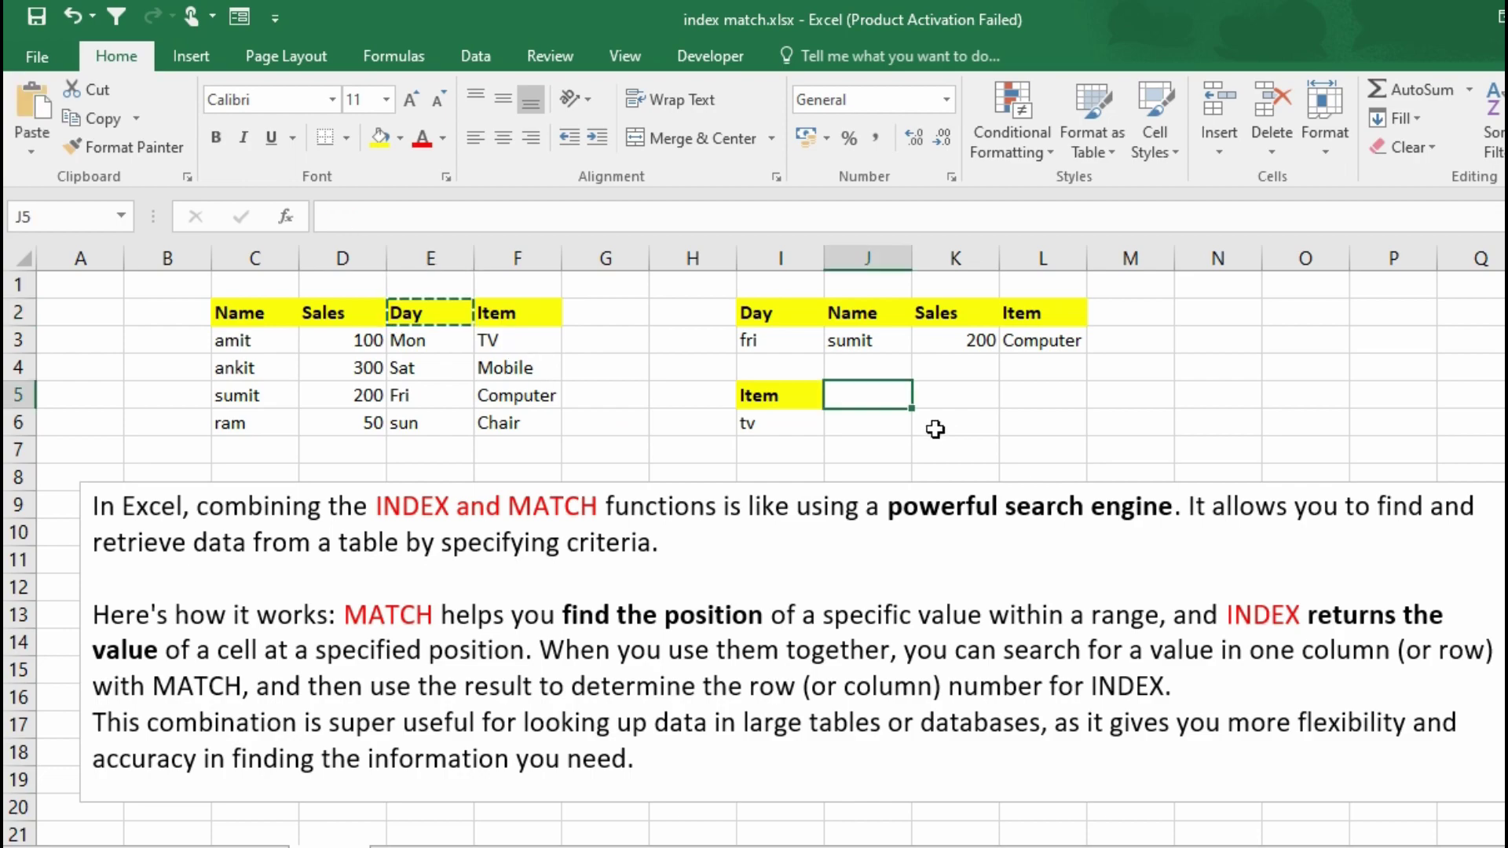
key(ctrl+v)
click(365, 314)
key(ctrl+c)
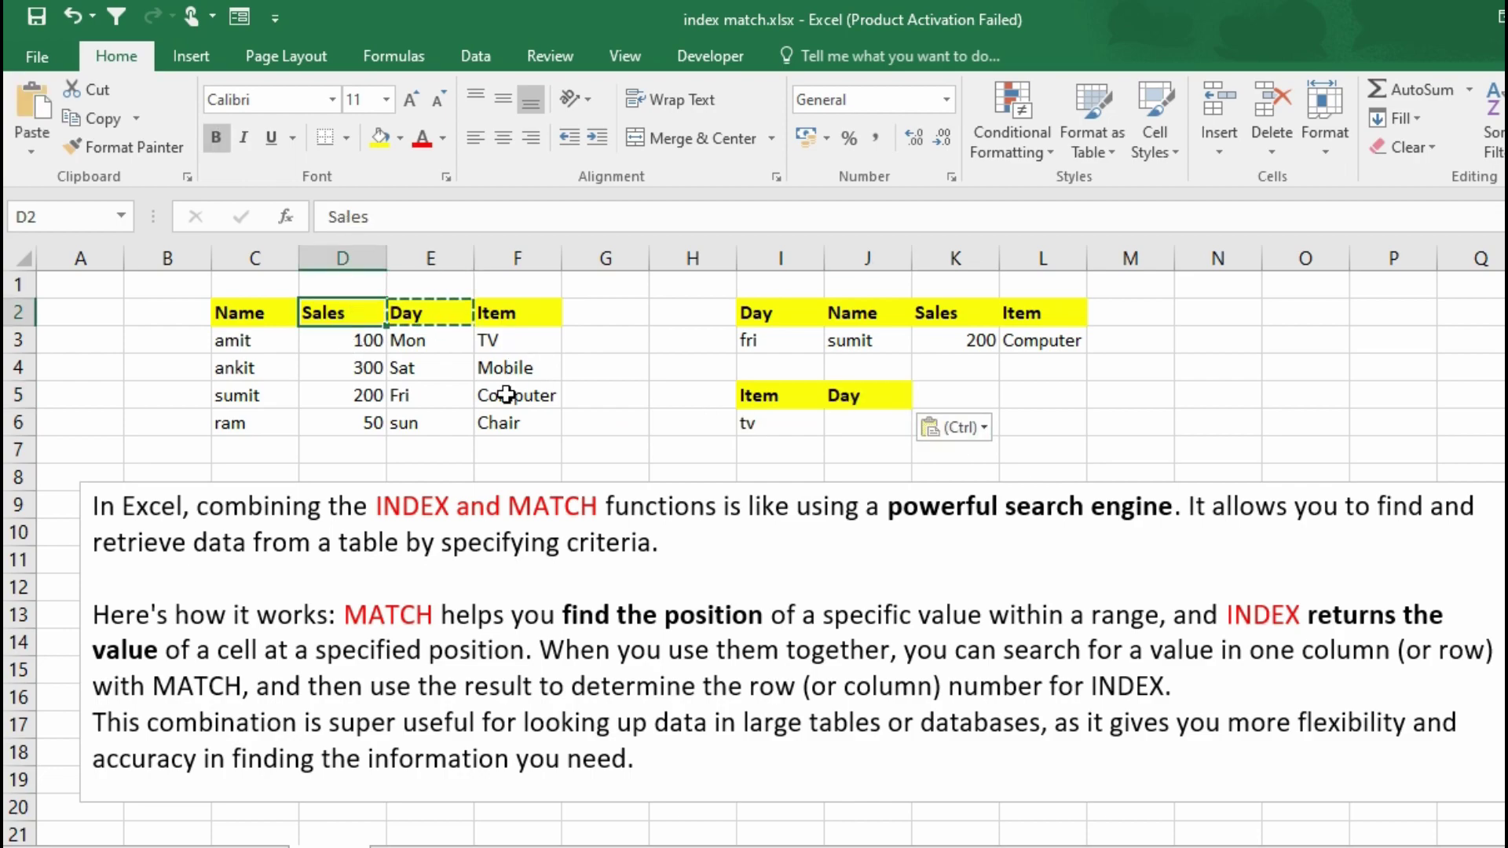
click(917, 398)
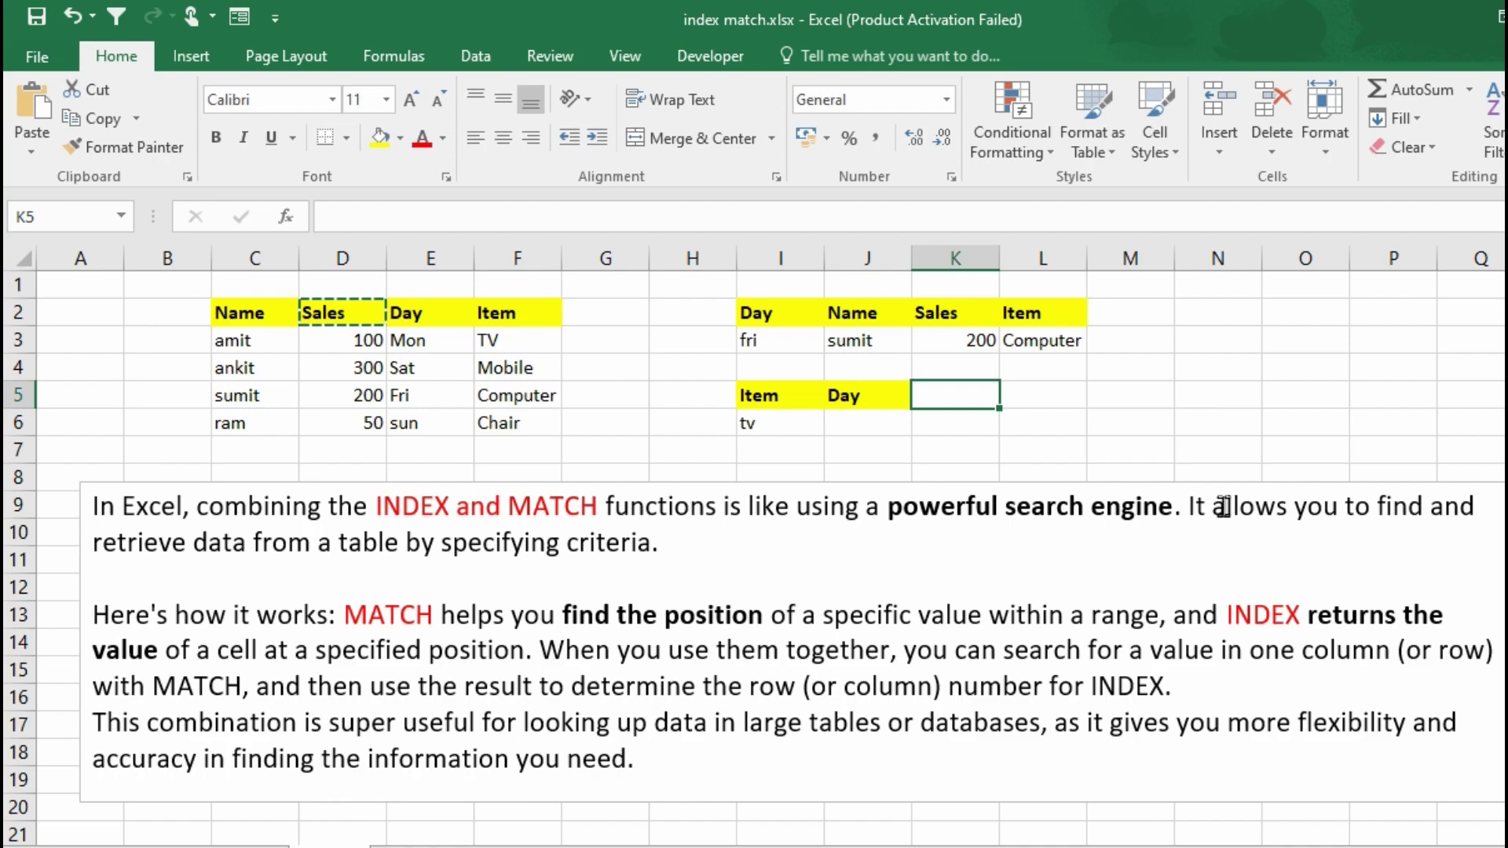
key(ctrl+v)
key(Escape)
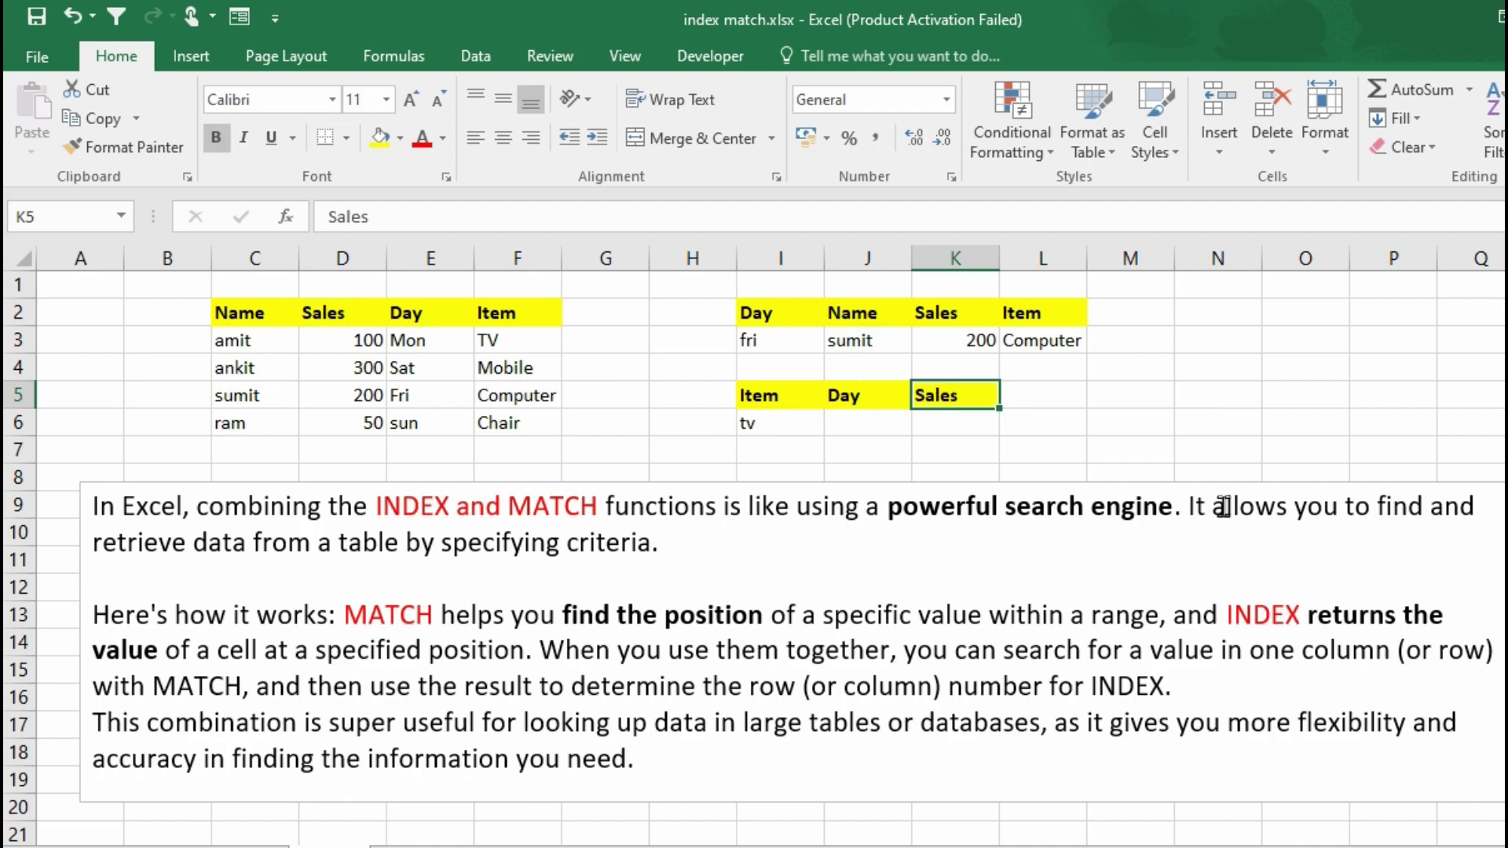
Step: Start an INDEX formula in J6 with the table C2:F6 as its array
click(826, 436)
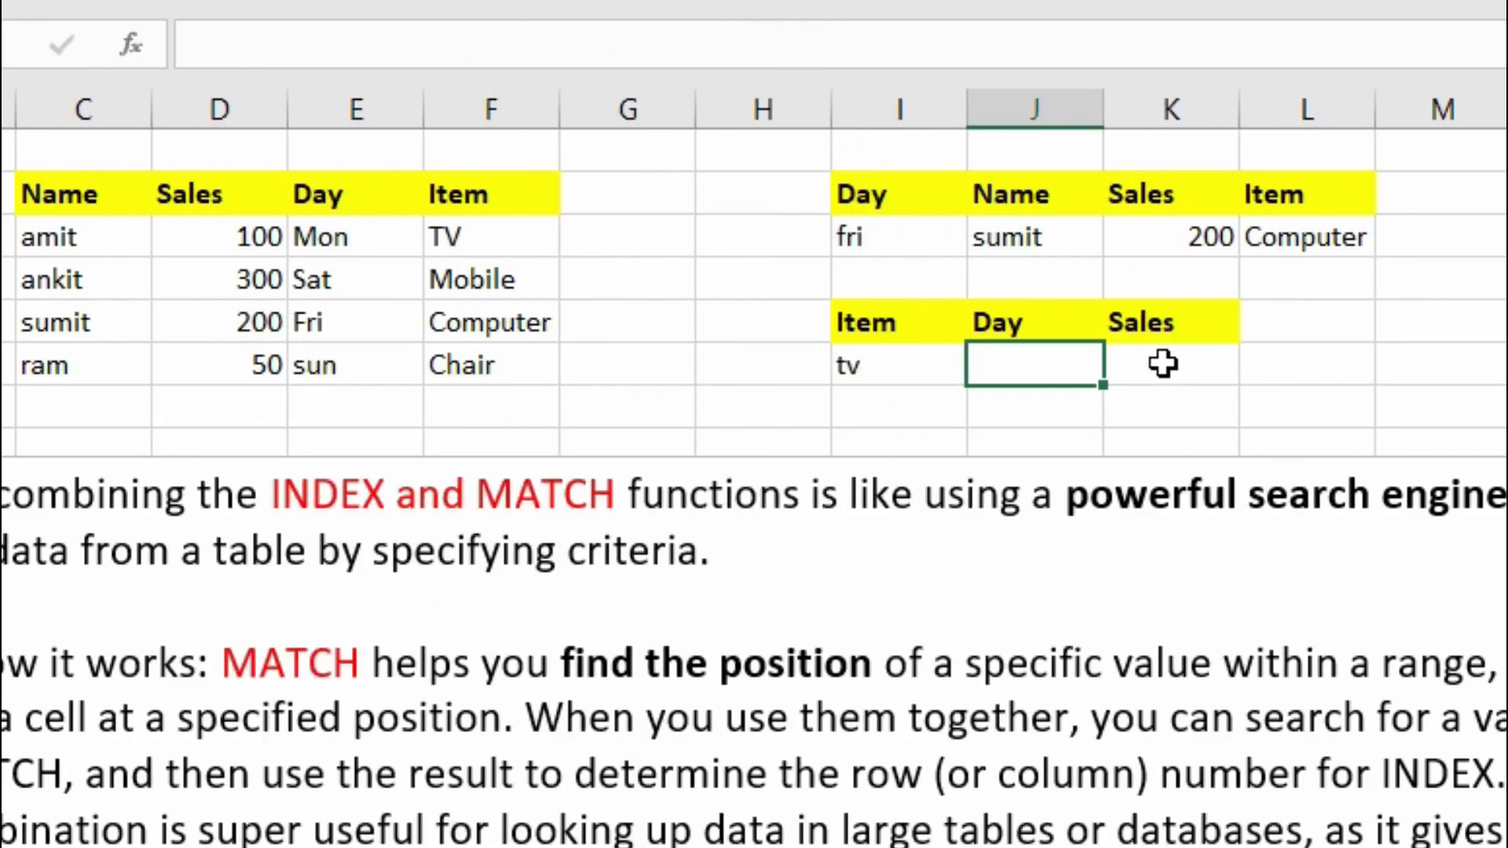
text(=index)
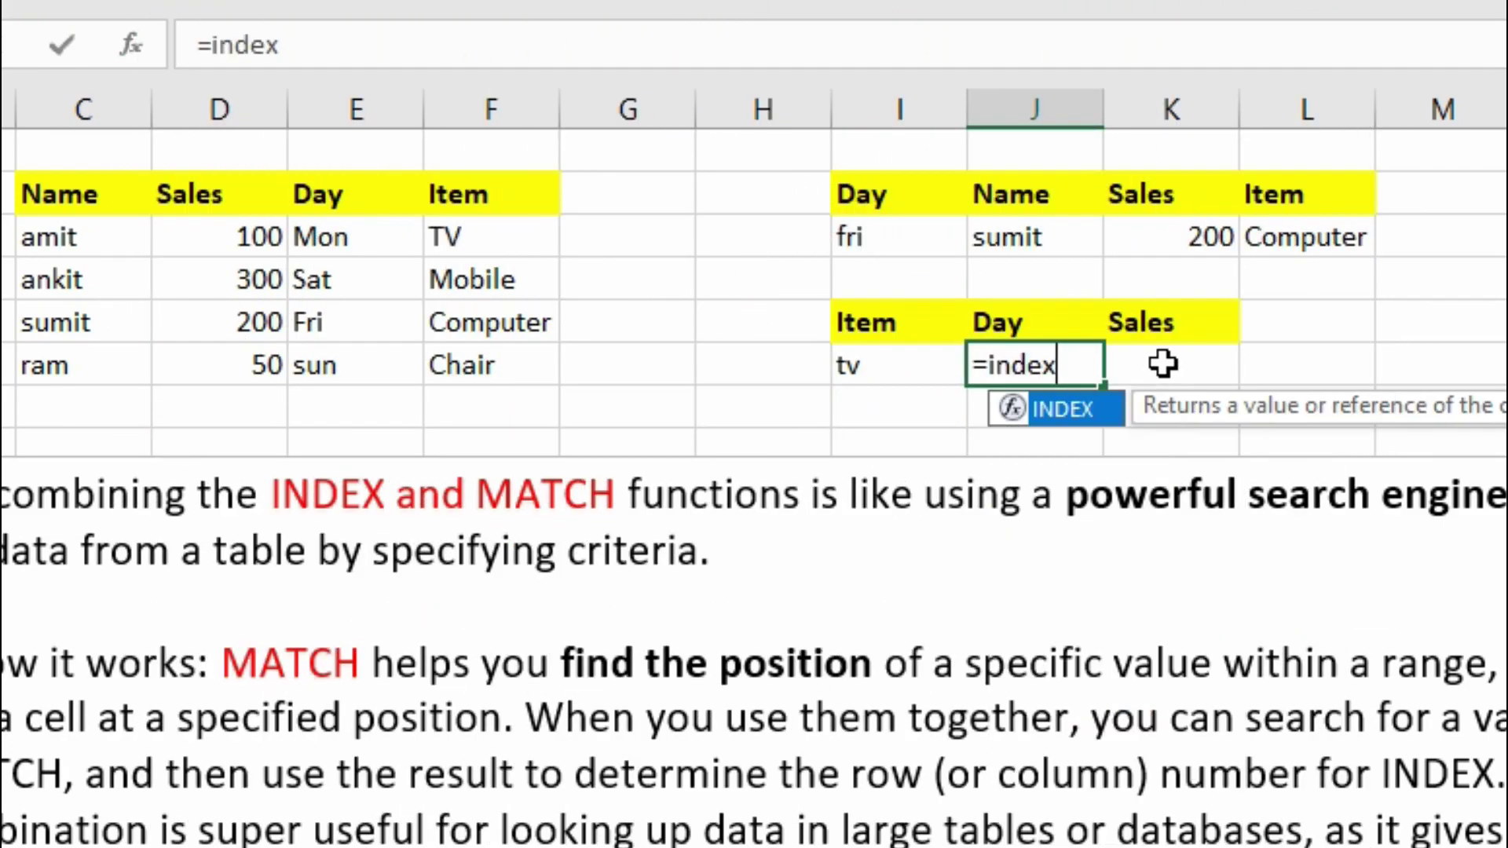
text(()
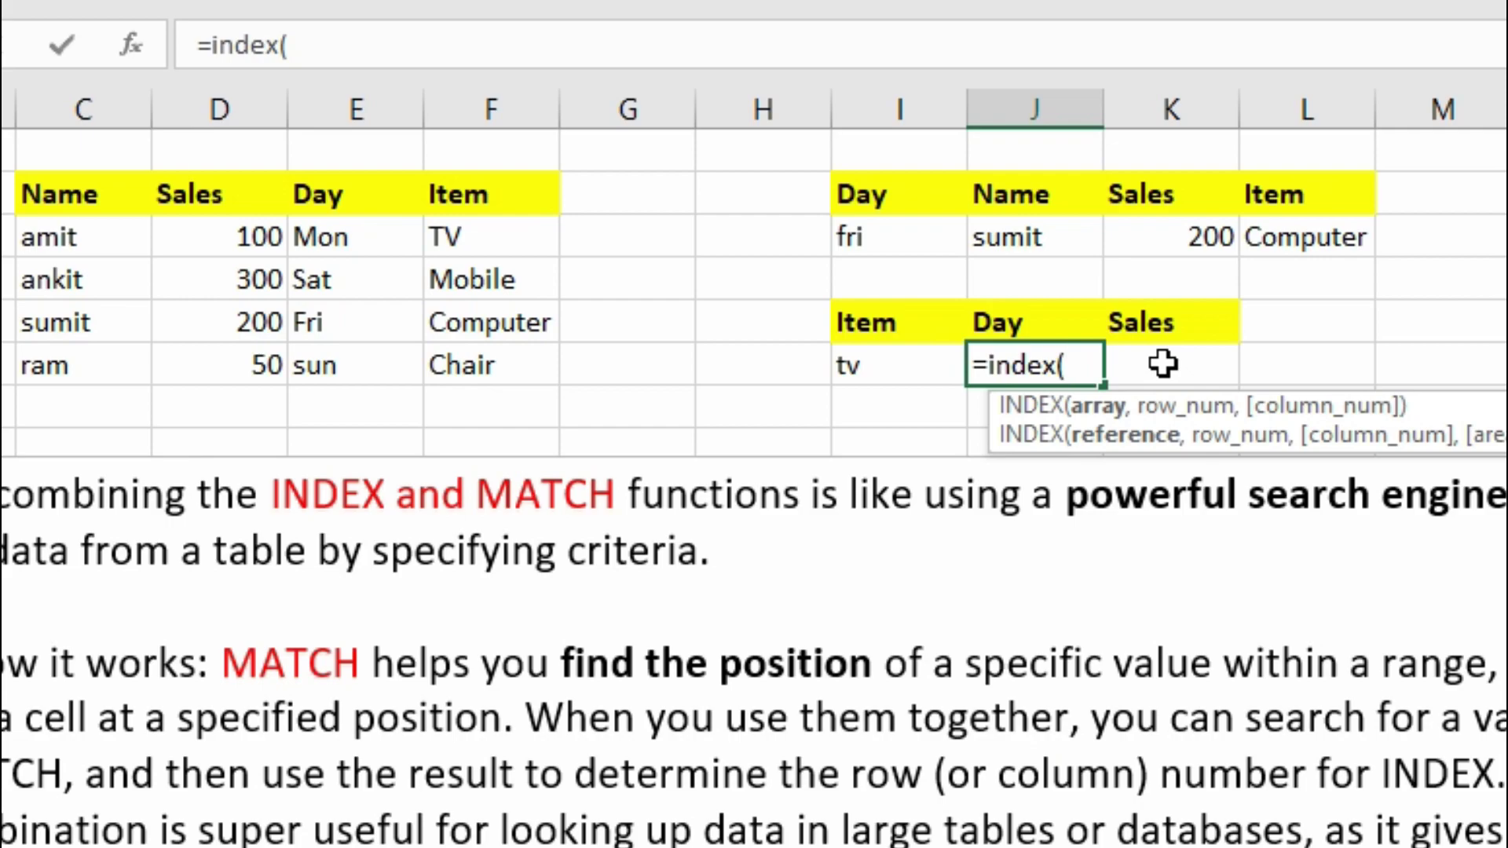
drag(66, 195, 498, 360)
text(,)
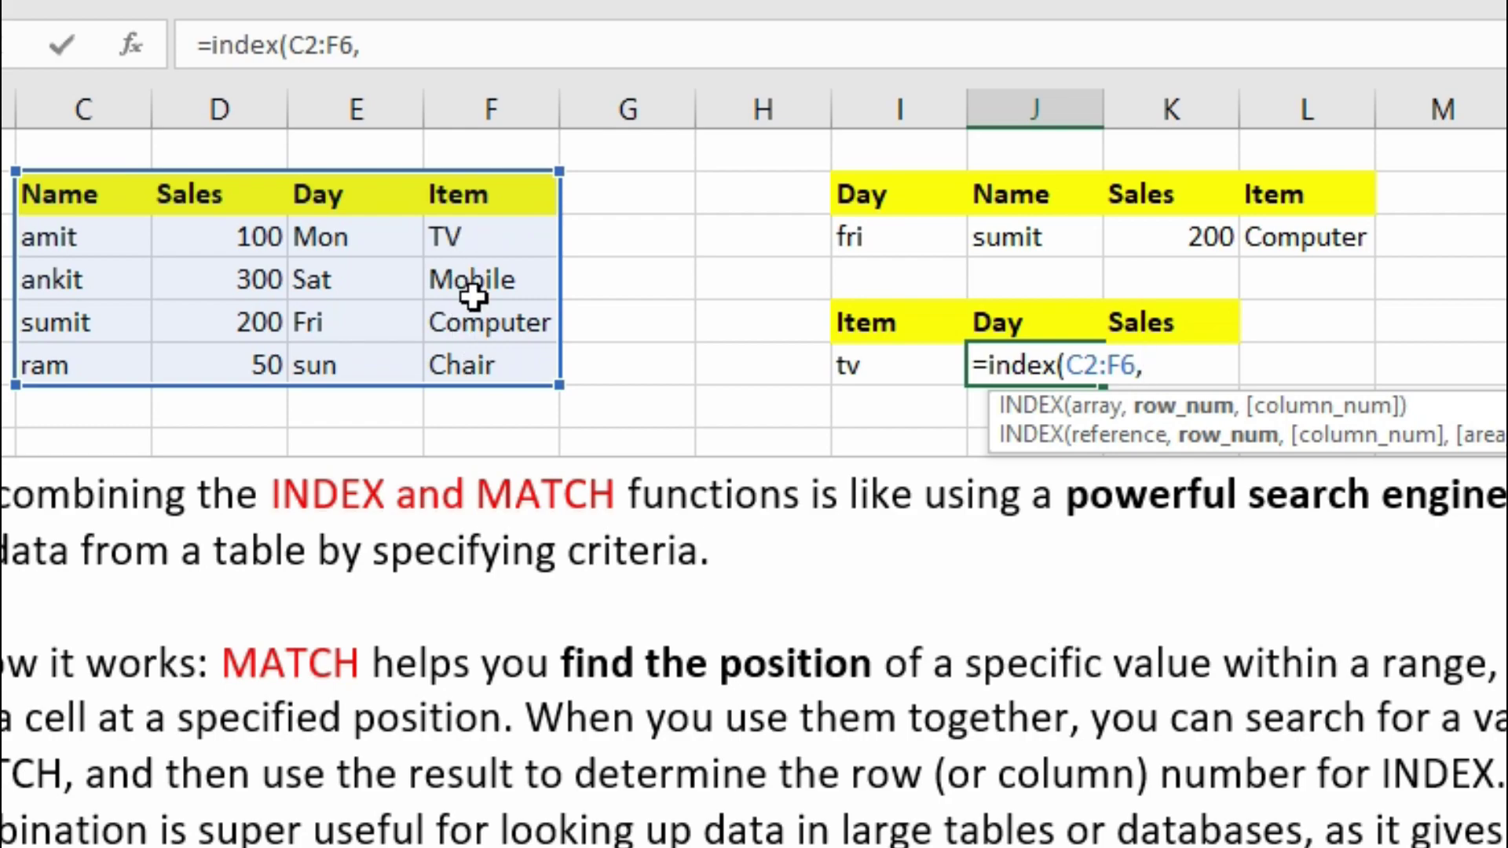
Step: Complete the J6 formula with MATCH(I6,F2:F6,0) as the row number and 3 as the column number
text(match)
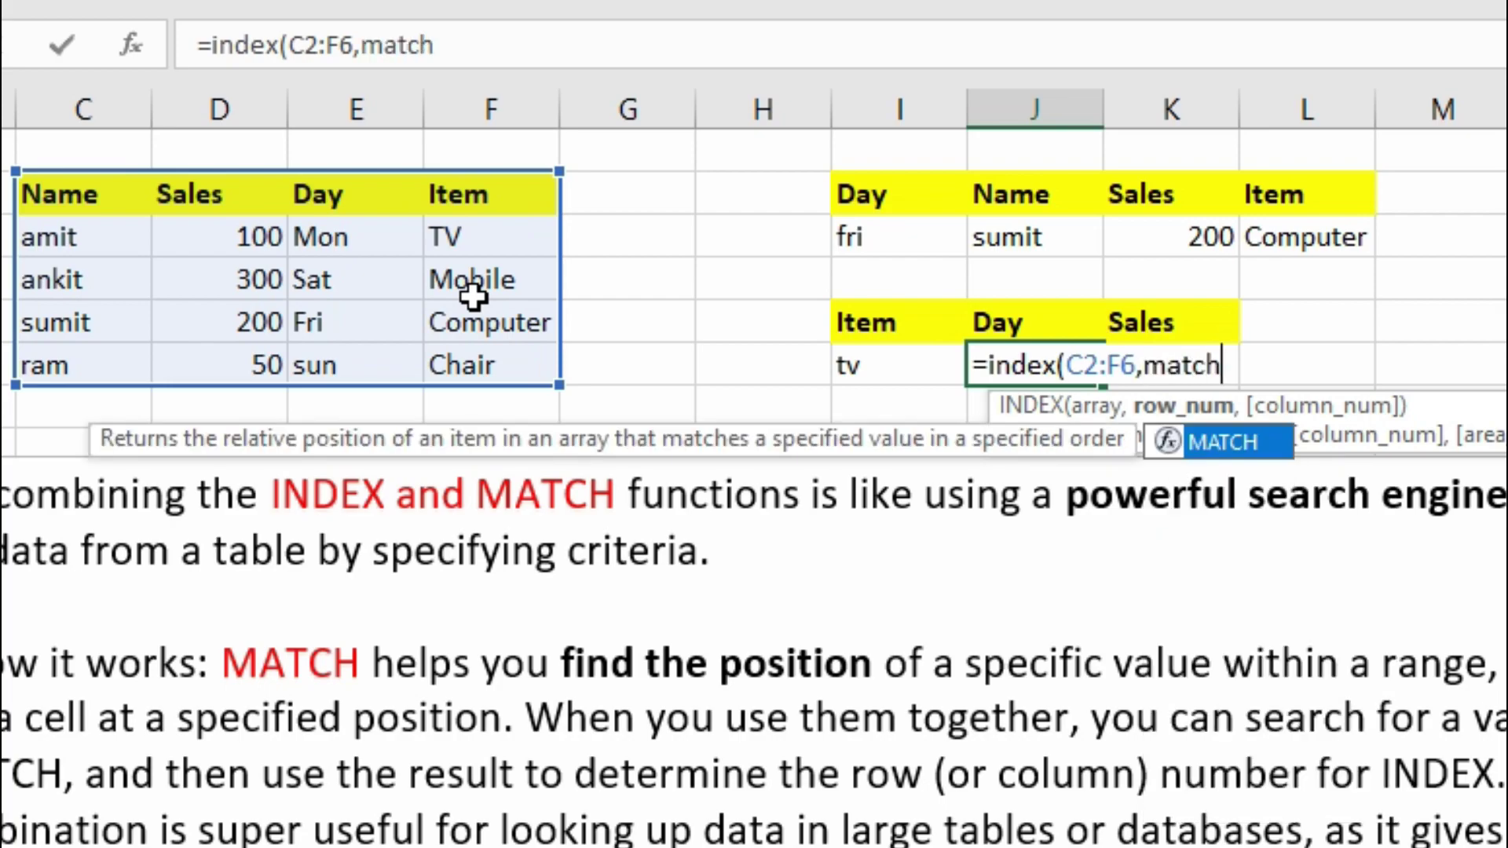
text(()
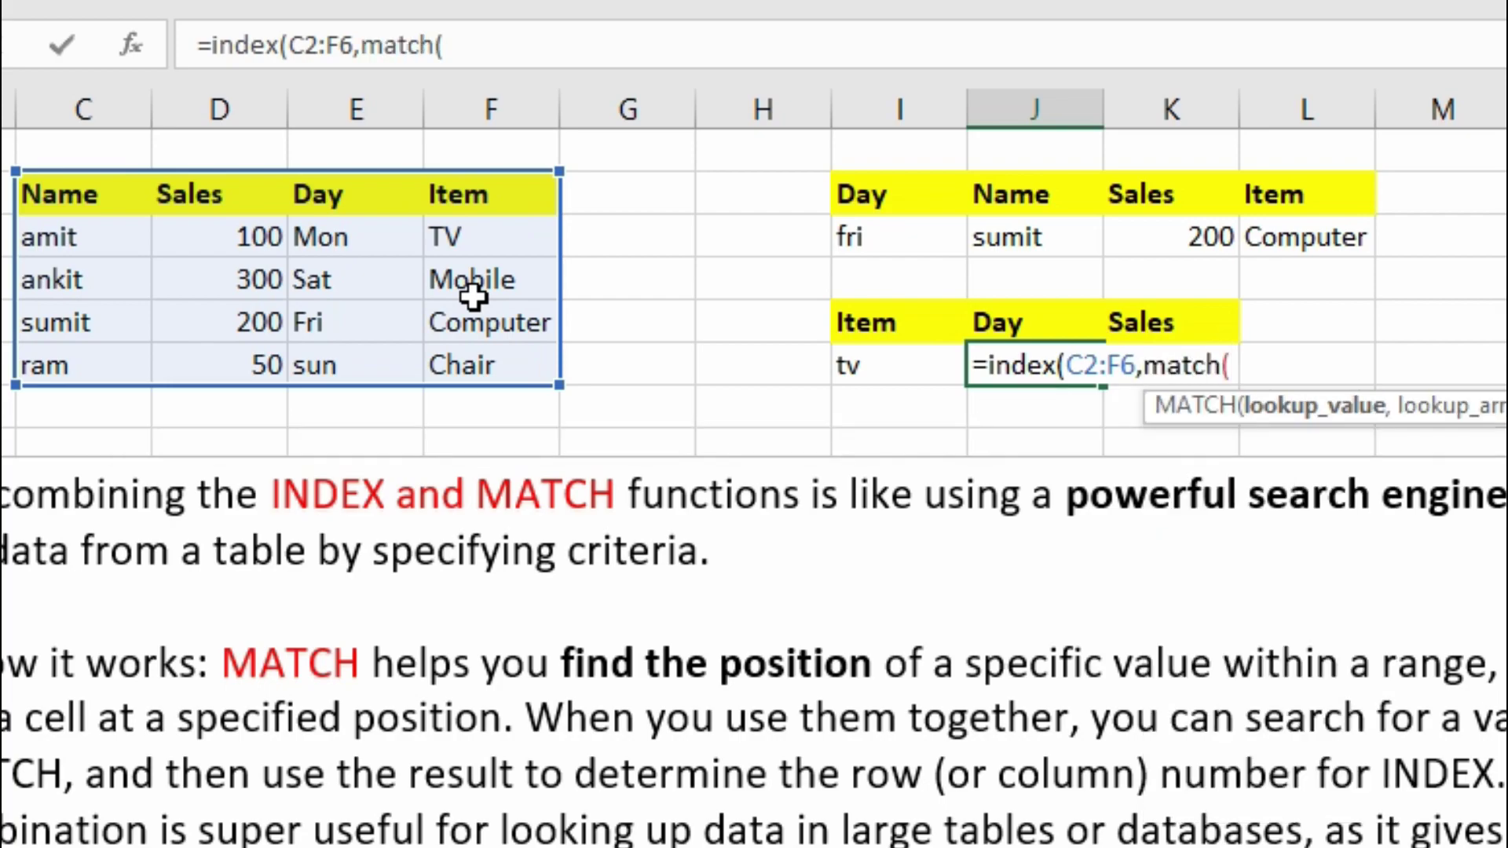
click(886, 383)
text(,)
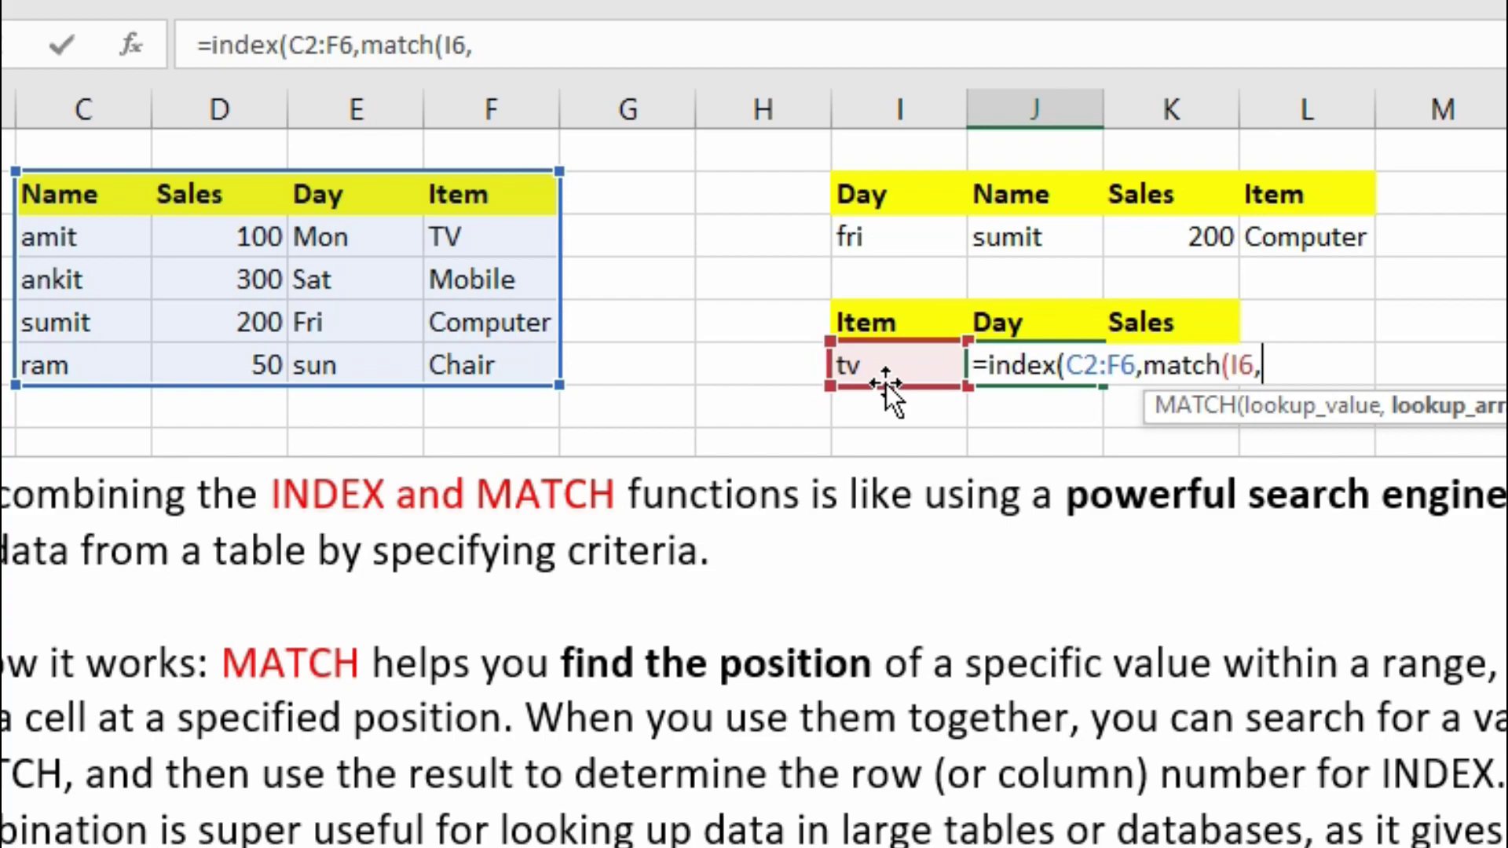
drag(488, 198, 501, 363)
text(,0)
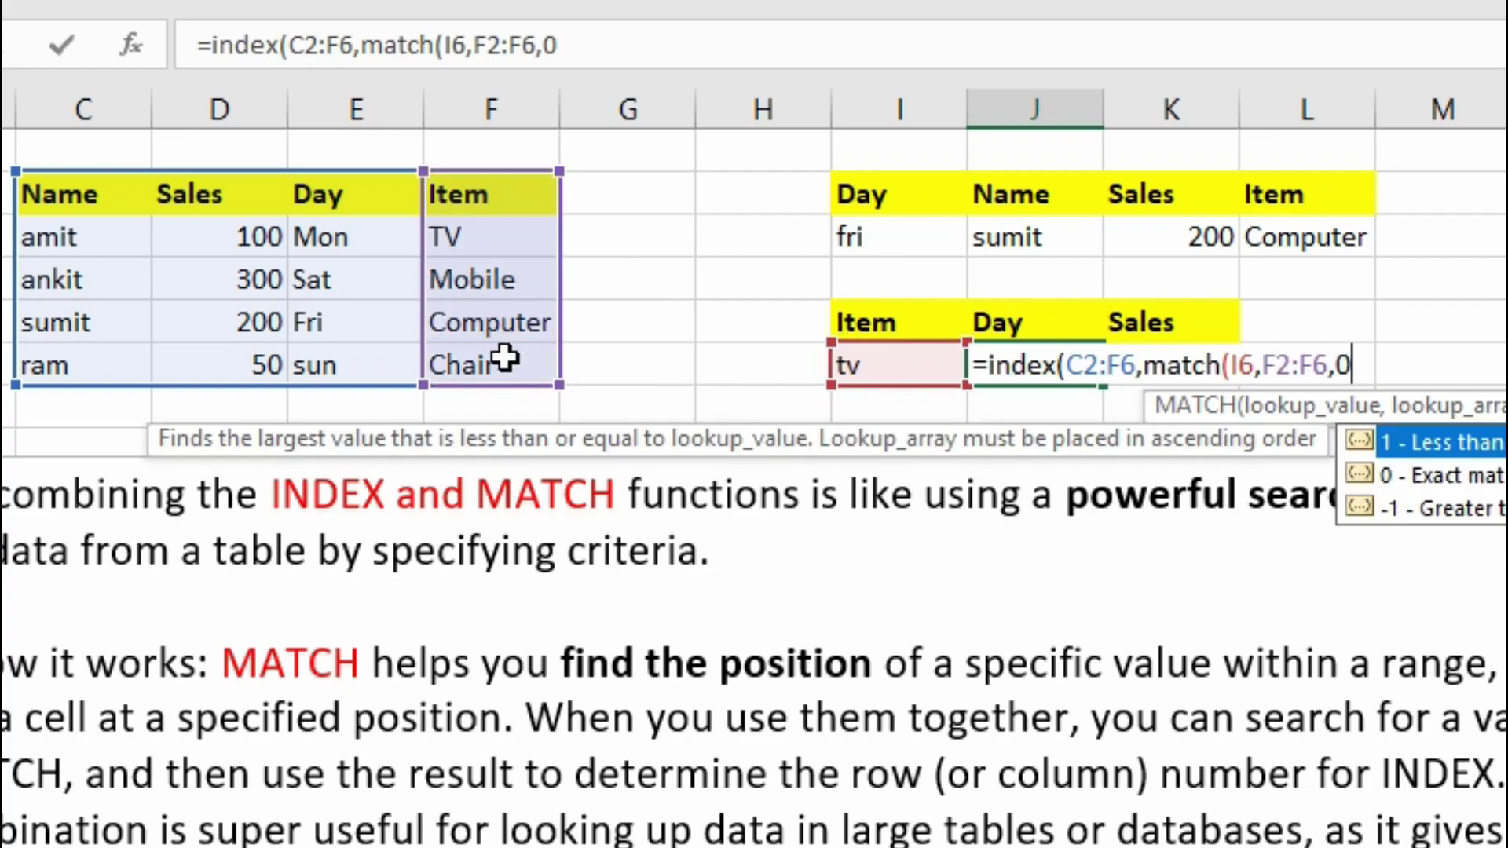
text()))
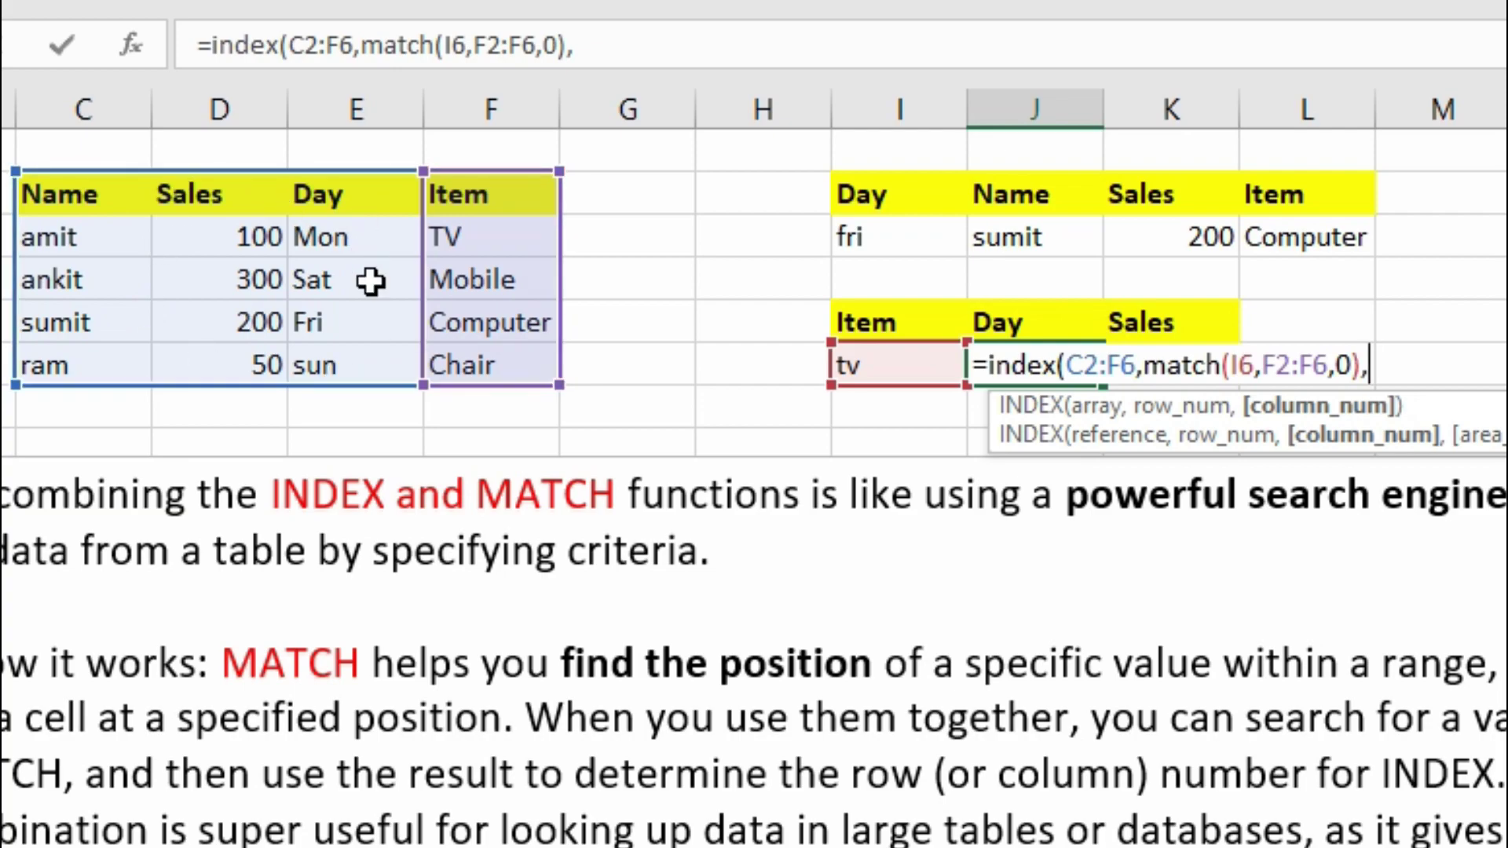
text(3)
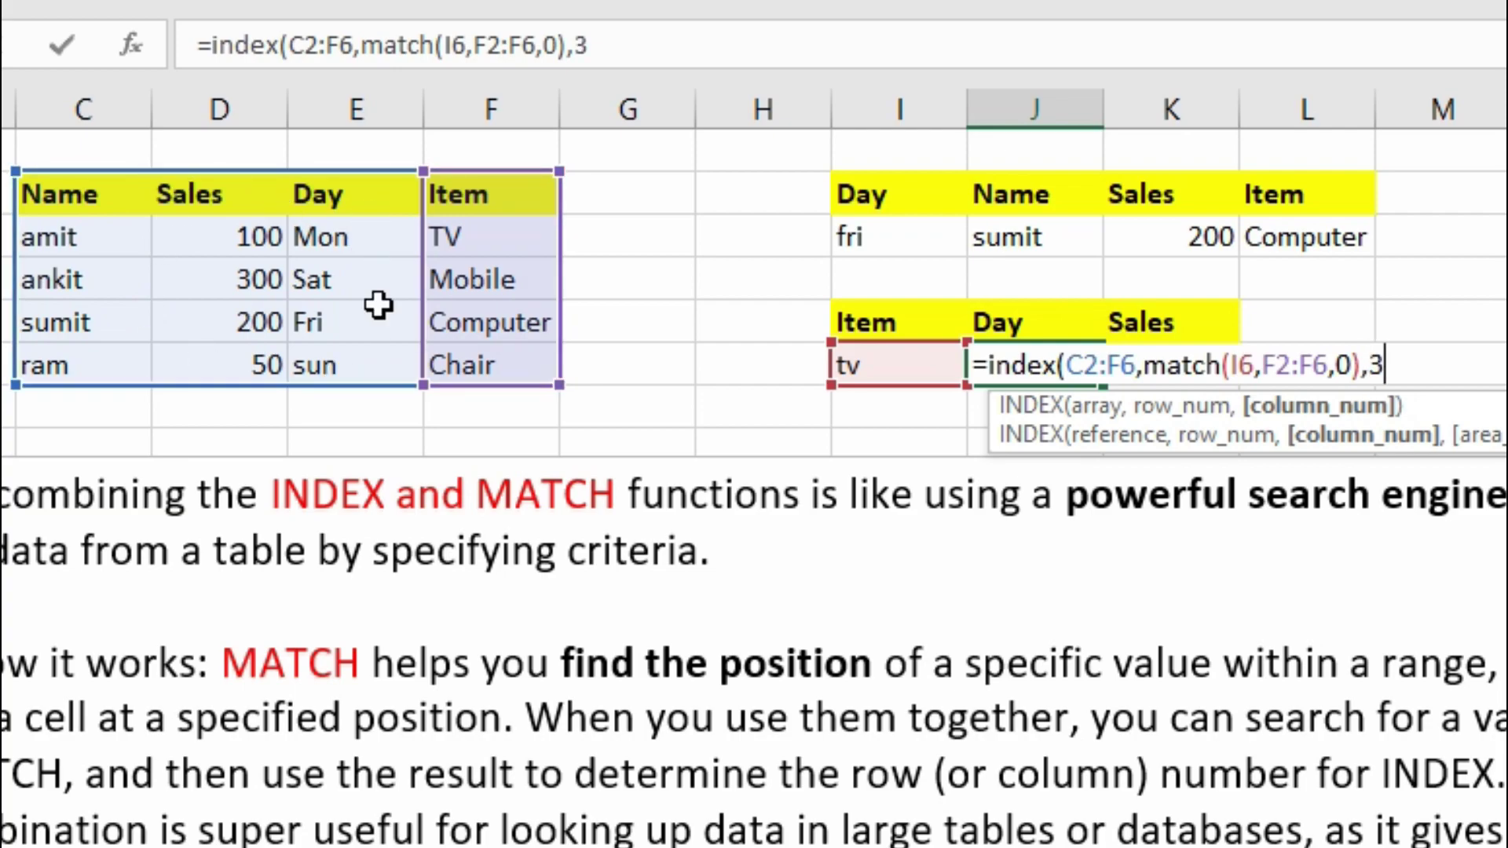
text())
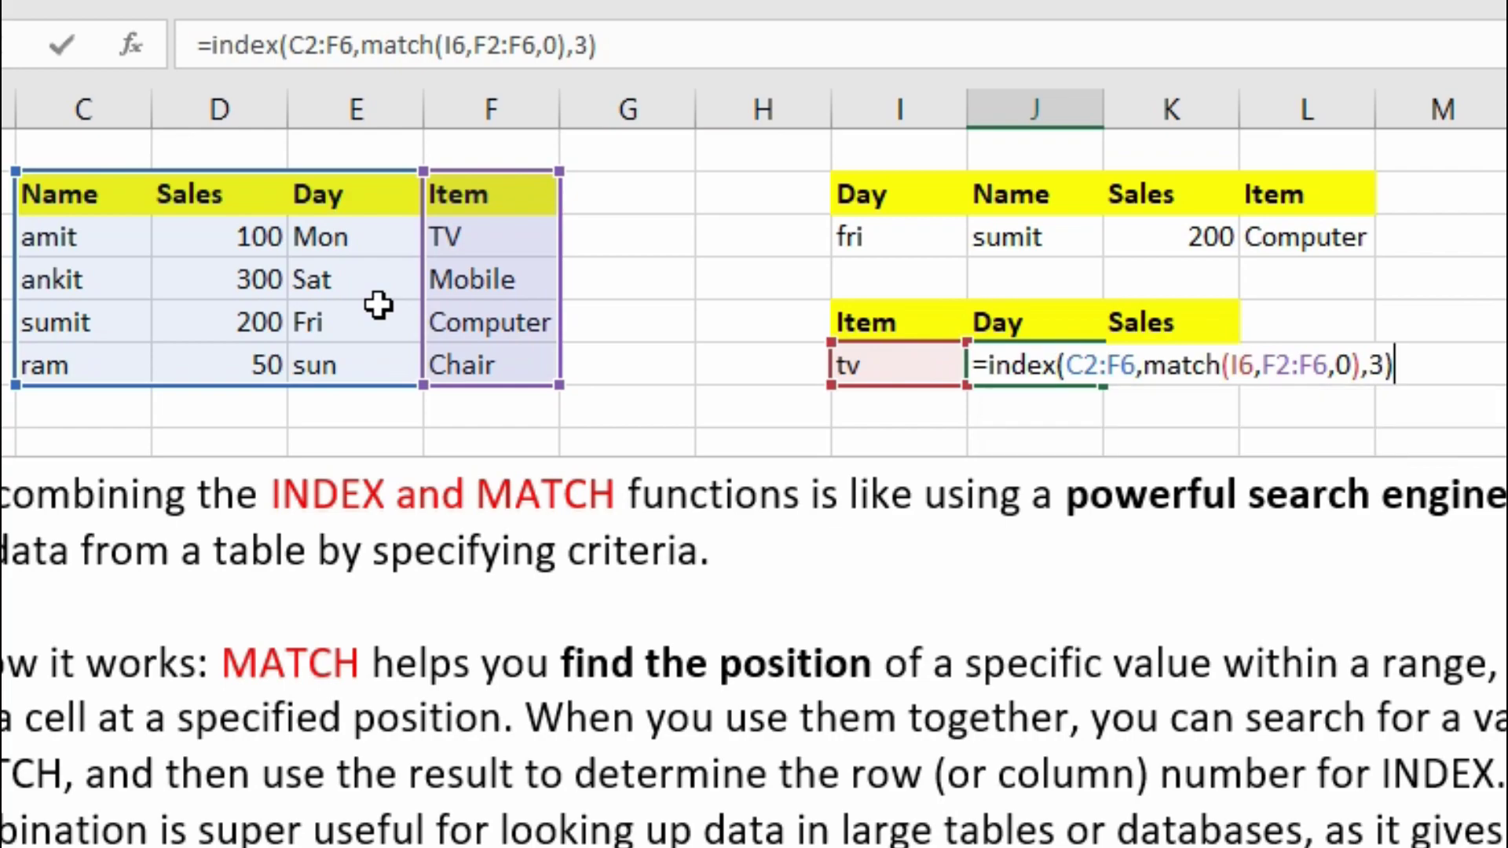
key(Return)
Step: Set the lookup item in I6 to mobile and select the empty Sales result cell K6
key(Up)
key(Left)
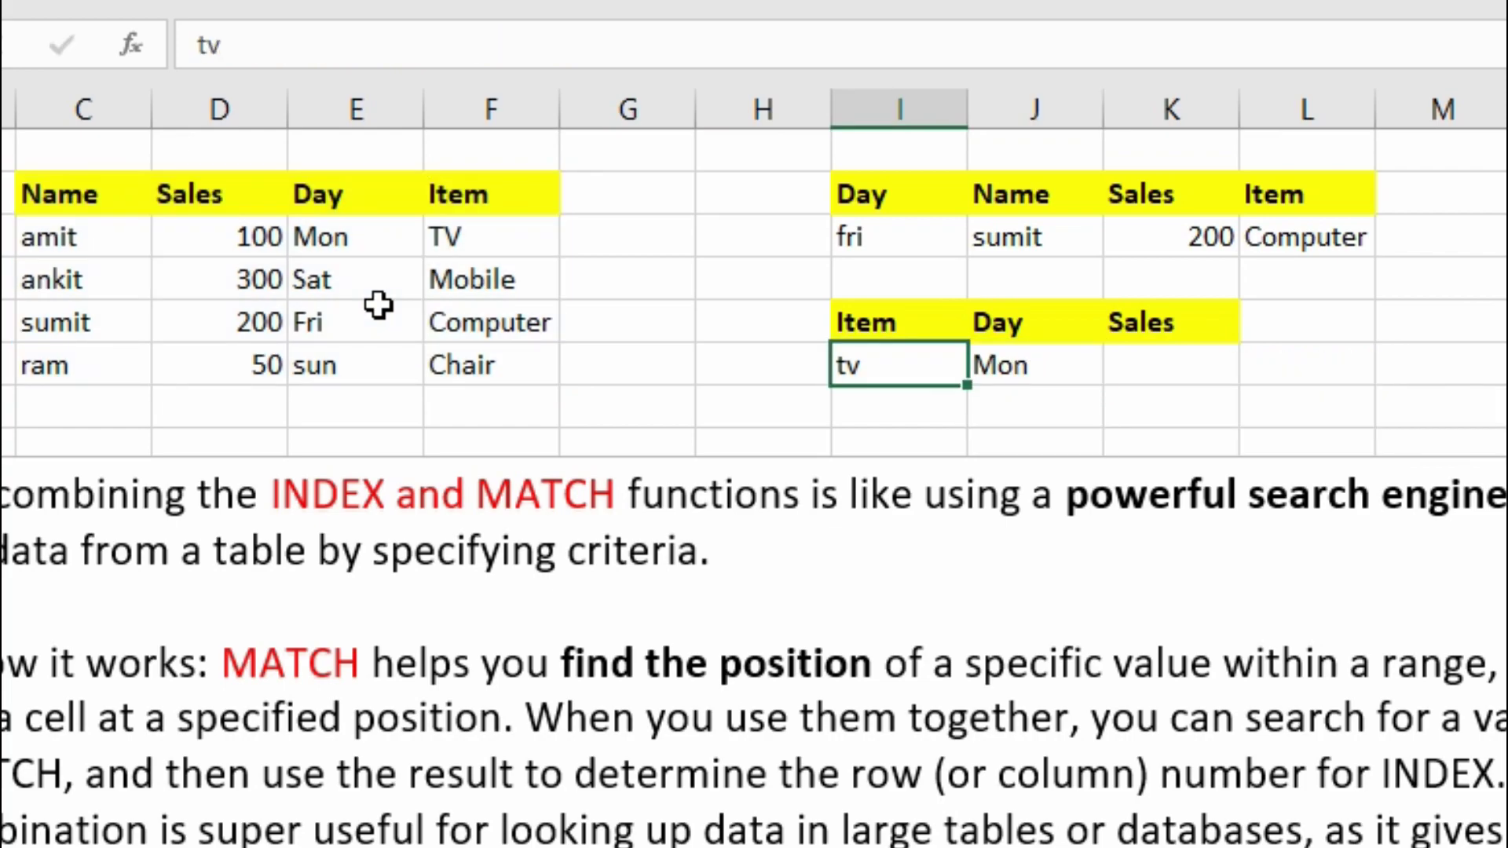
text(mobile)
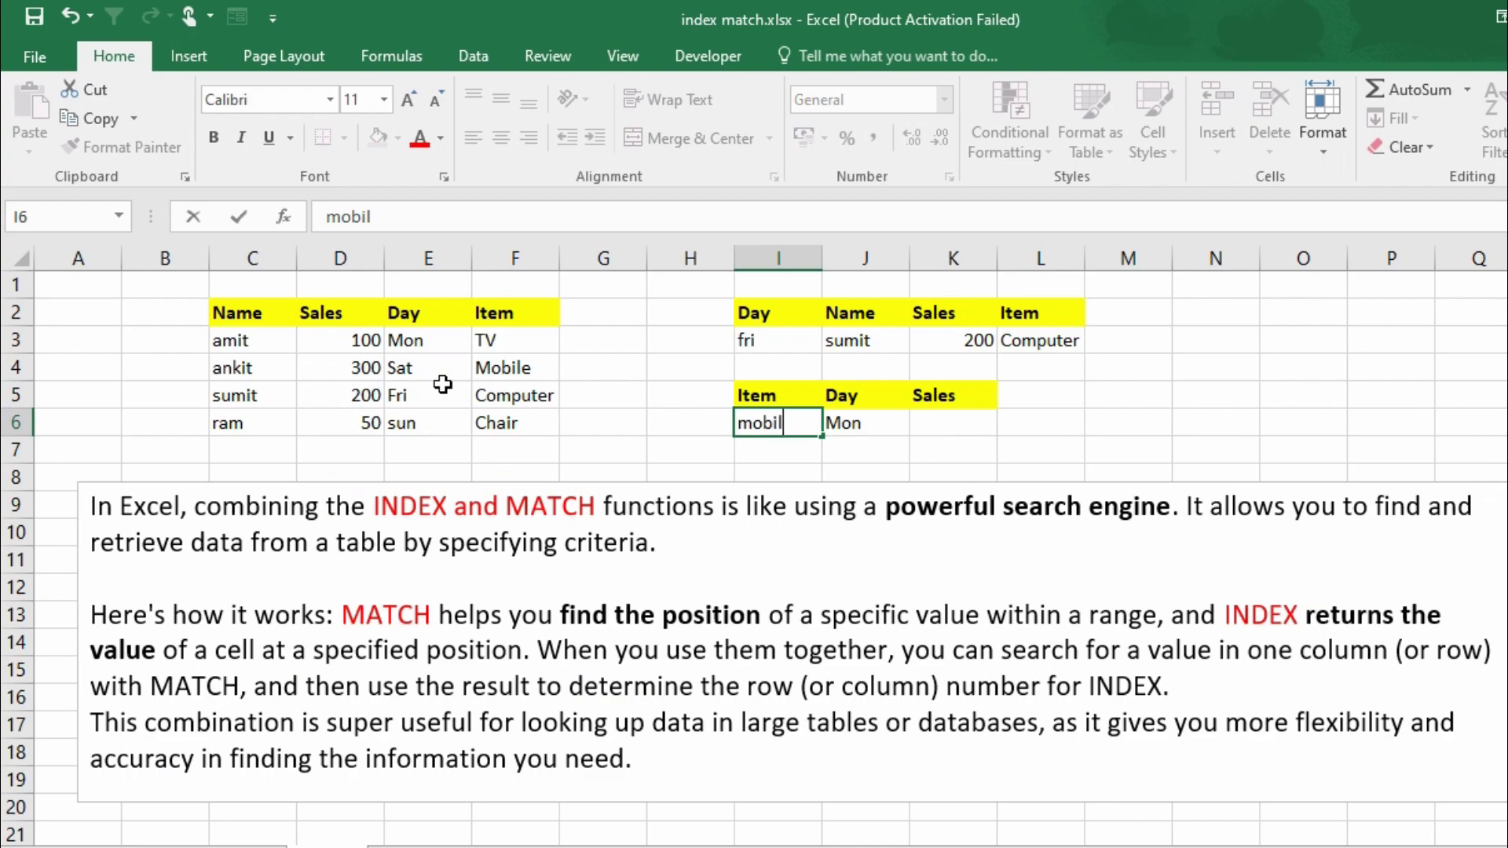
key(Return)
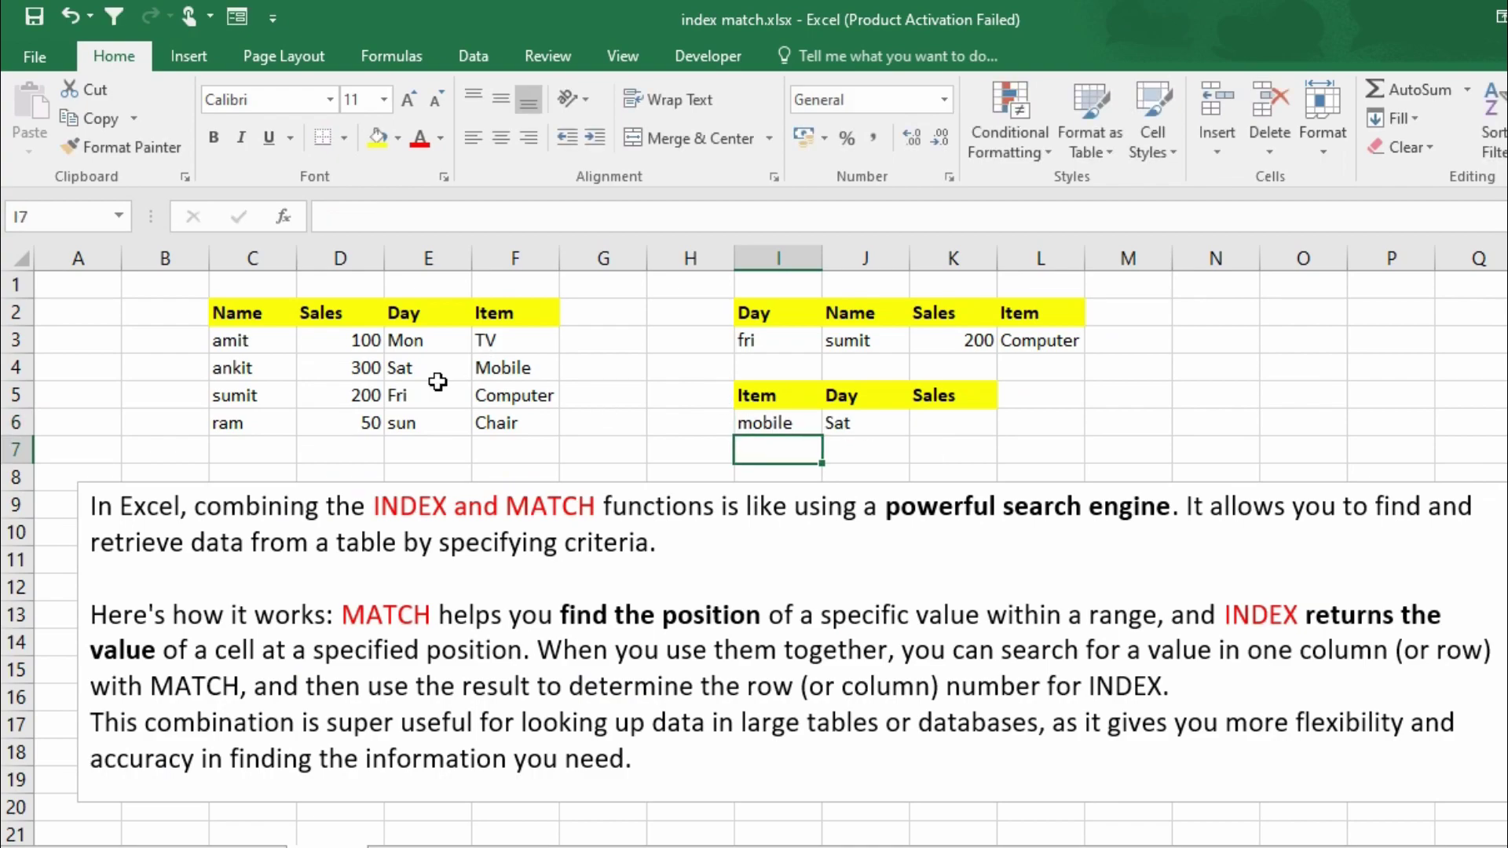
click(877, 431)
click(943, 425)
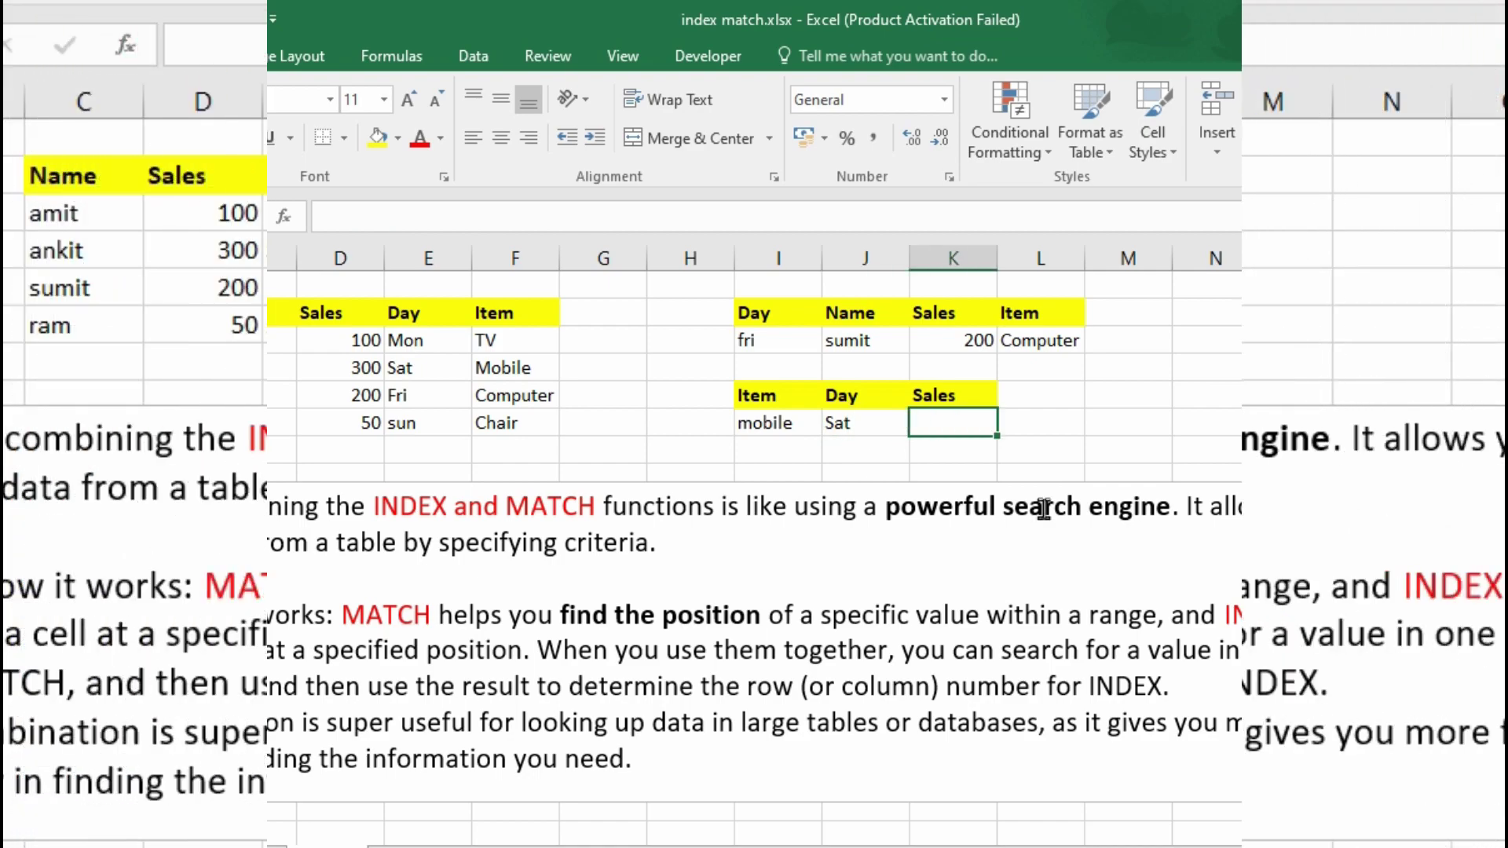
Step: Start an INDEX formula in the Sales result cell K6 with the table C2:F6 as its array
text(=)
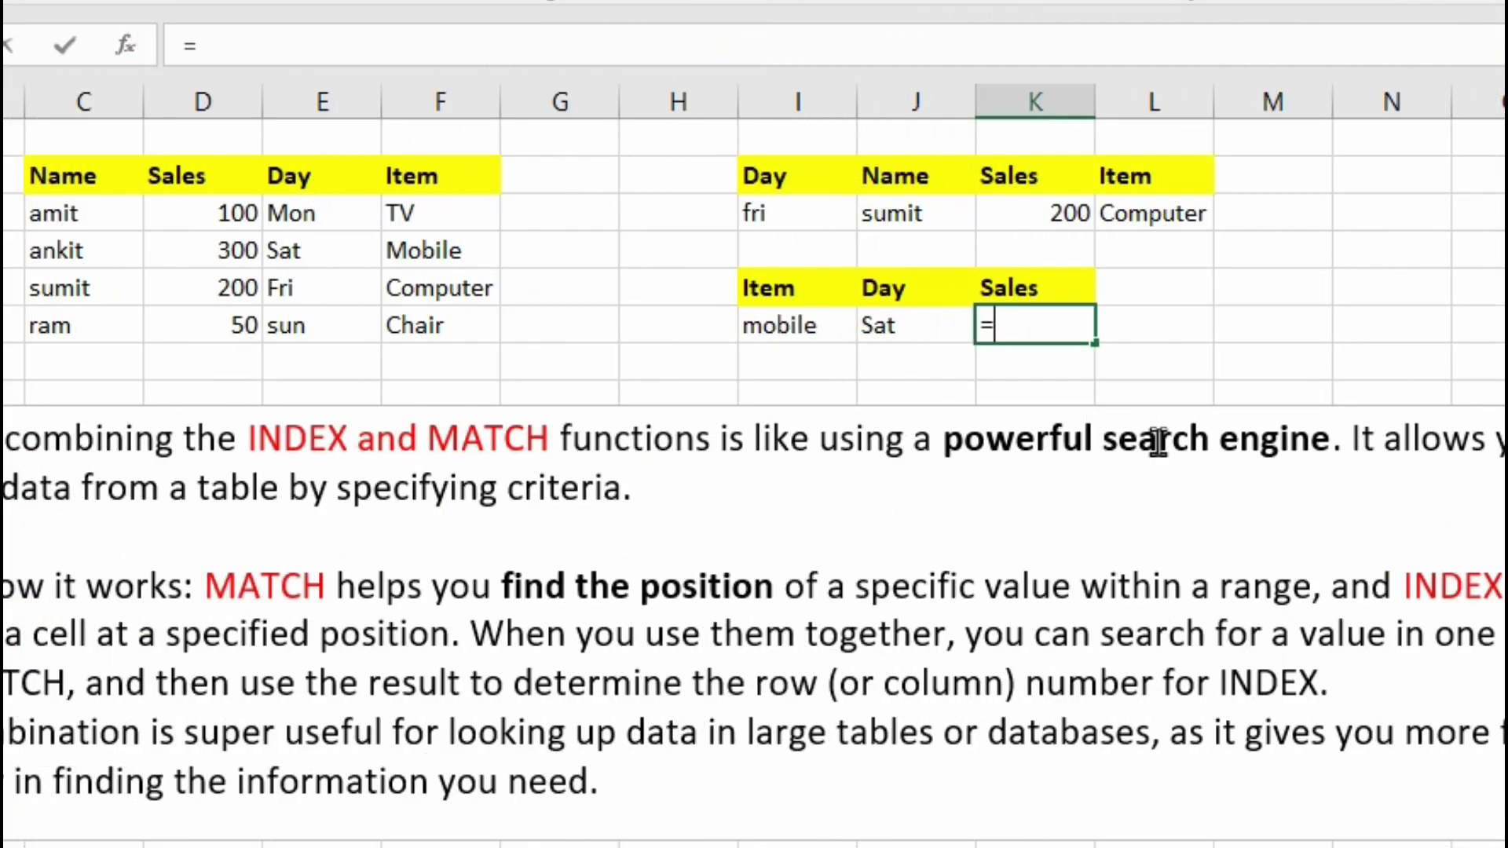
text(index()
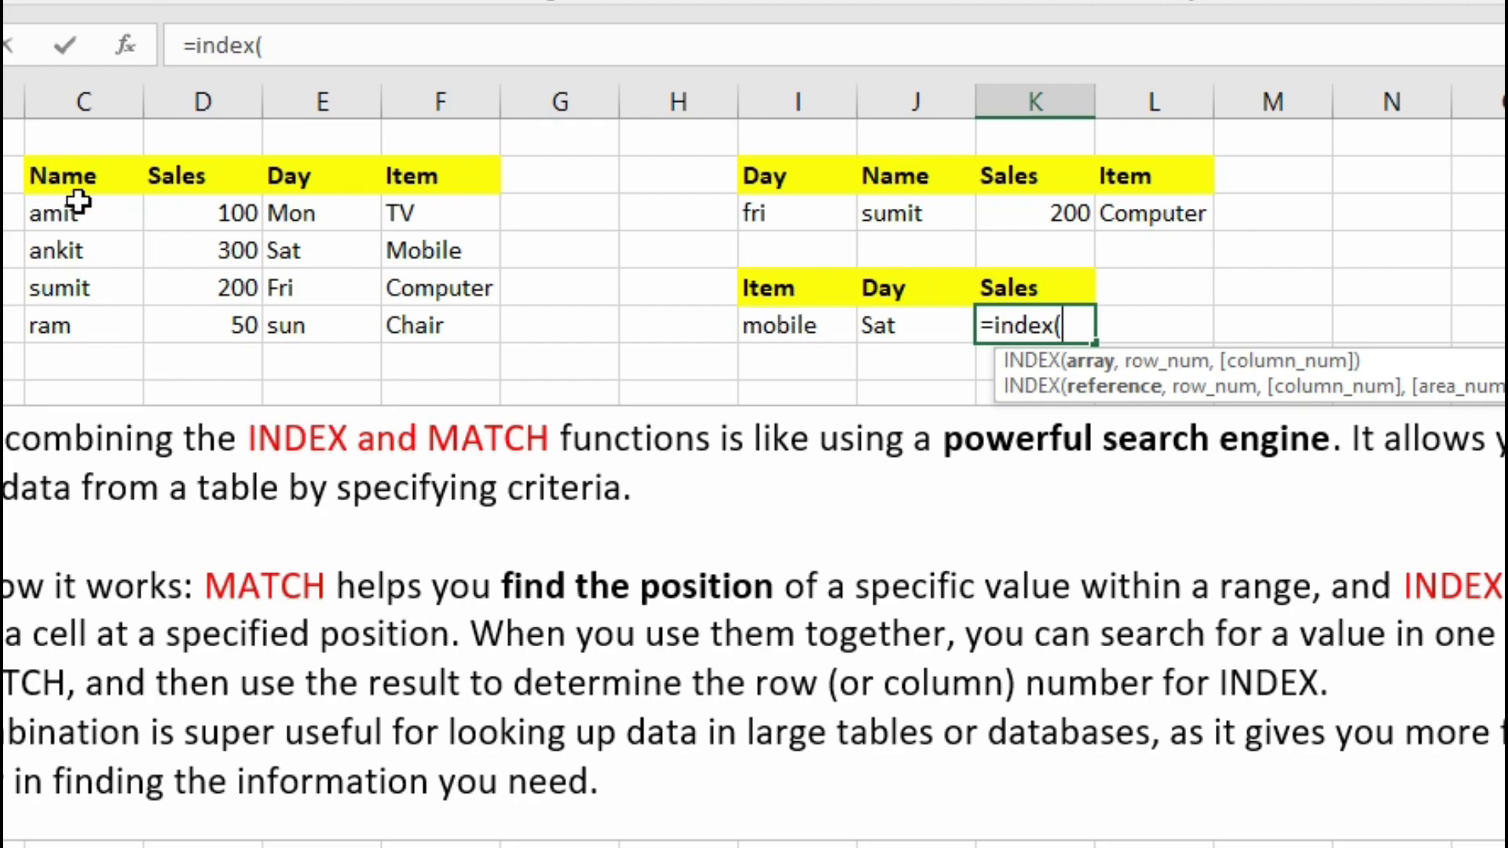
drag(70, 182, 437, 320)
text(,)
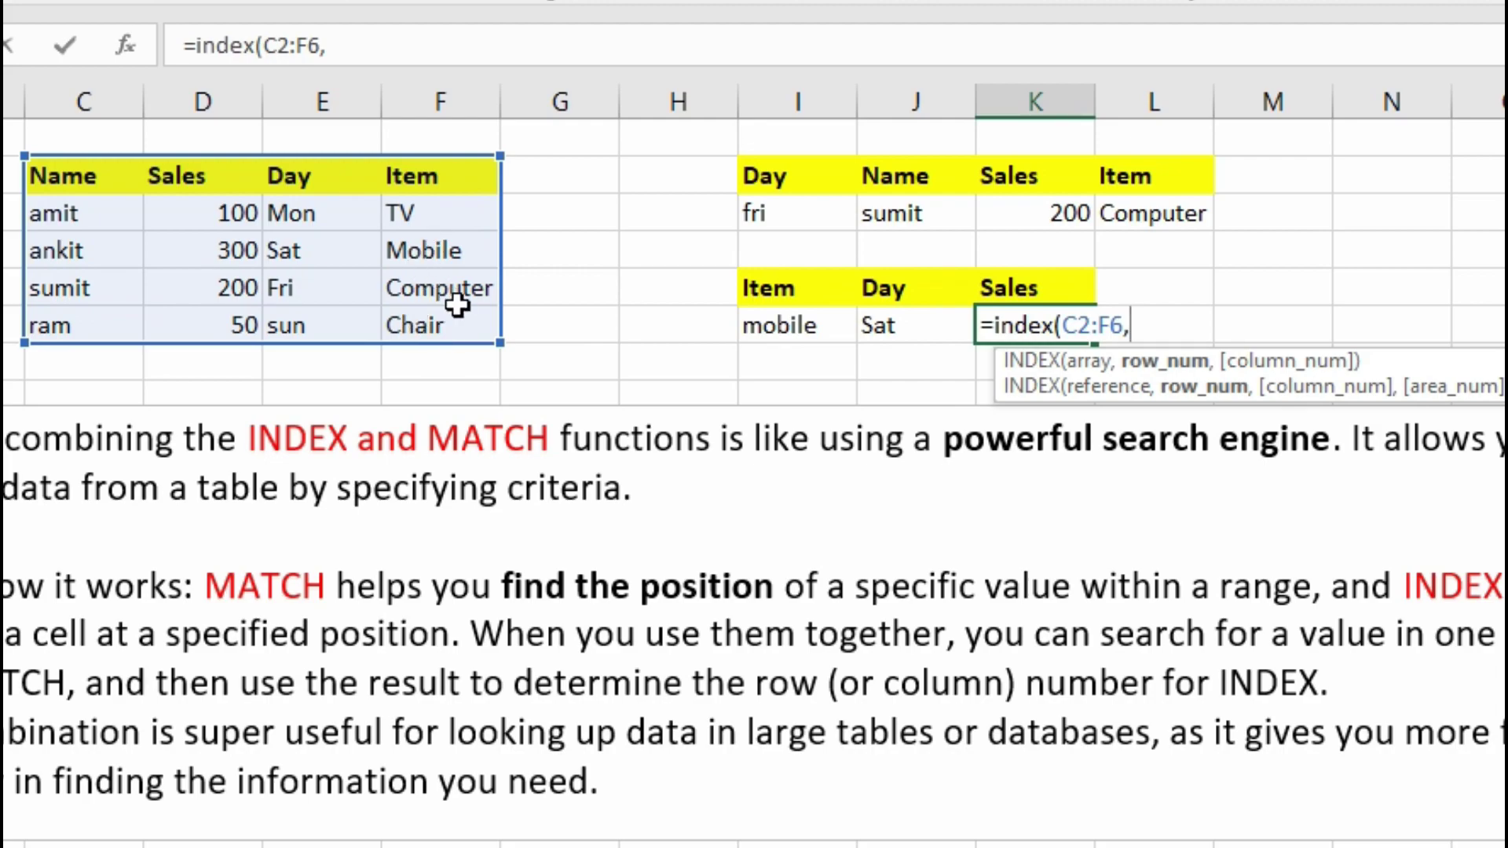
Step: Complete the K6 formula with MATCH(I6,F2:F6,0) as the row number and 2 as the column number
text(match()
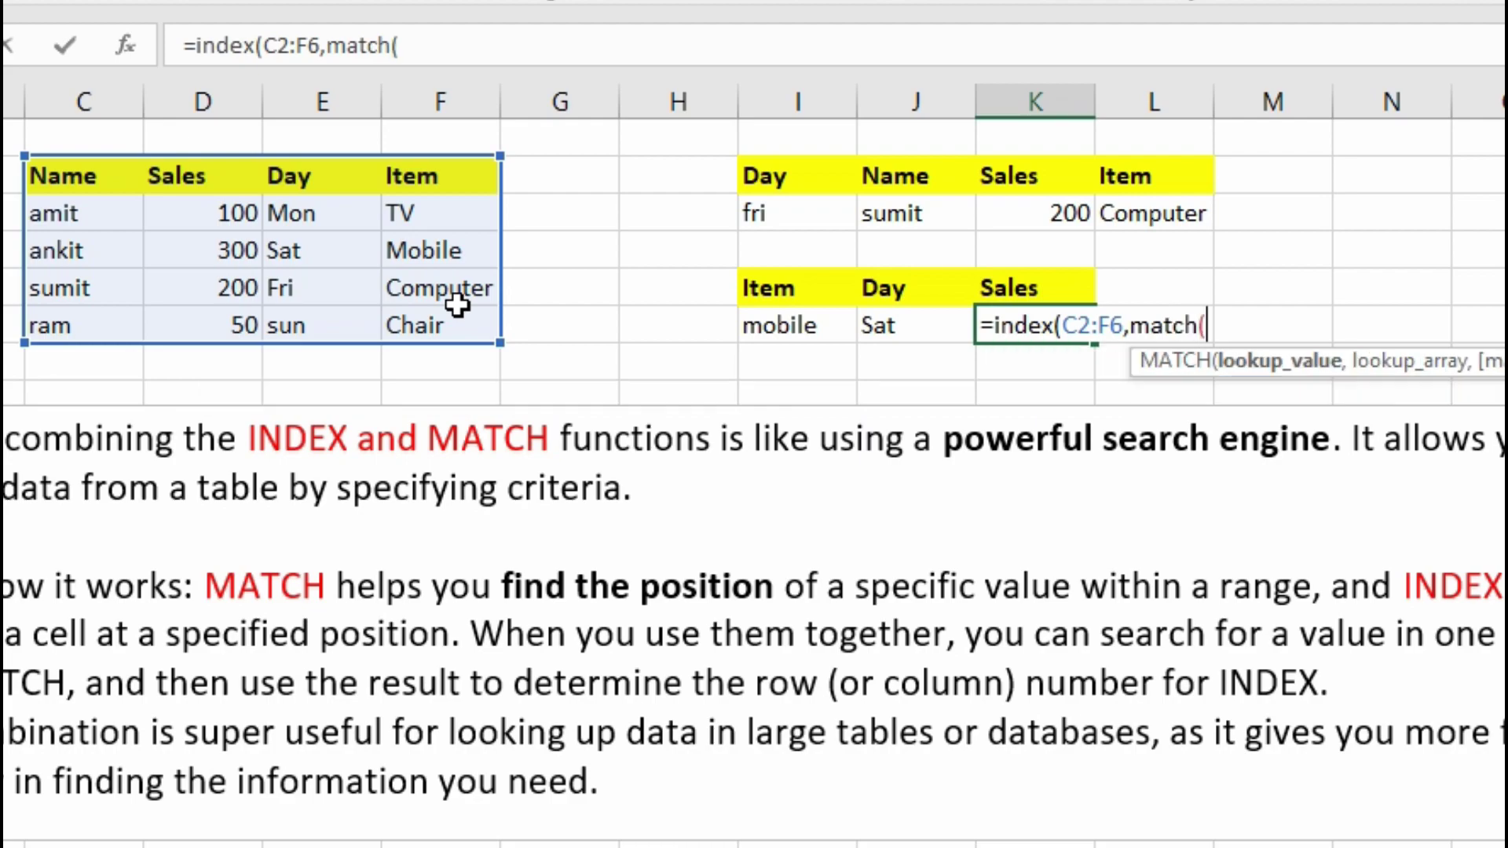
click(772, 326)
text(,)
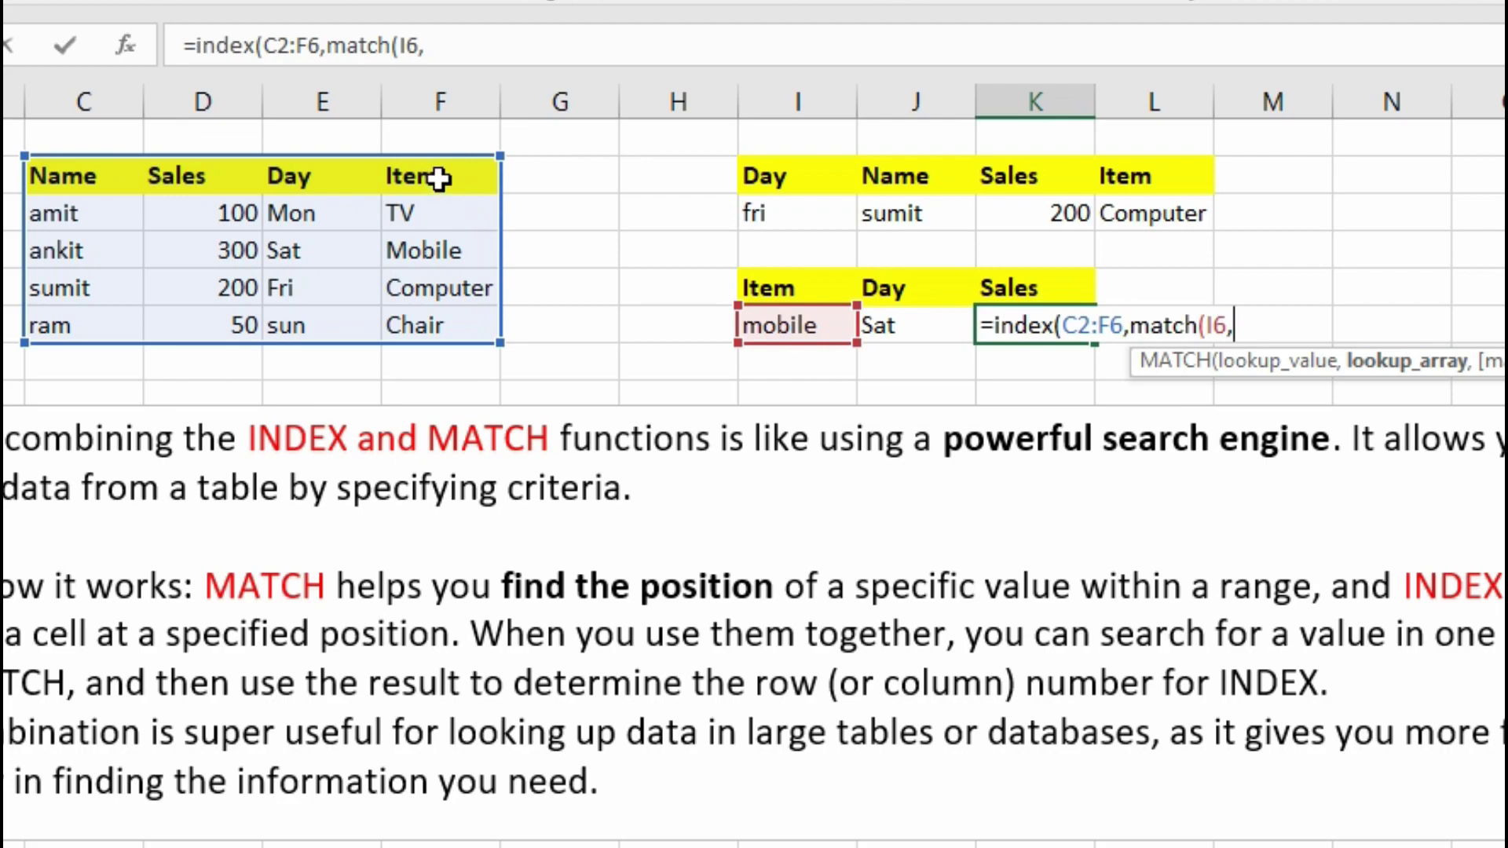
drag(433, 178, 466, 322)
text(,0)
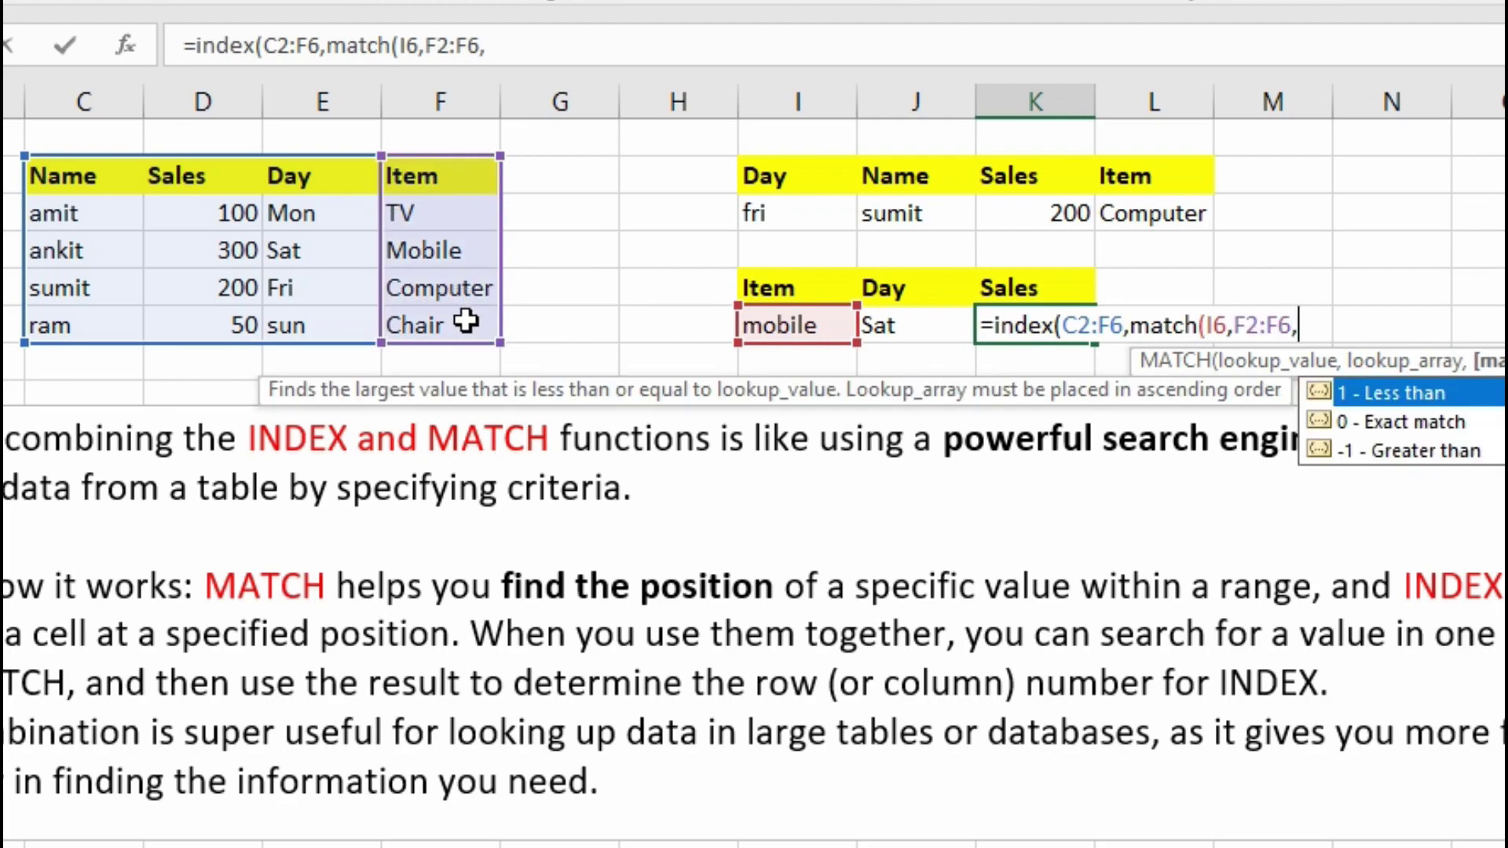
text(),2)
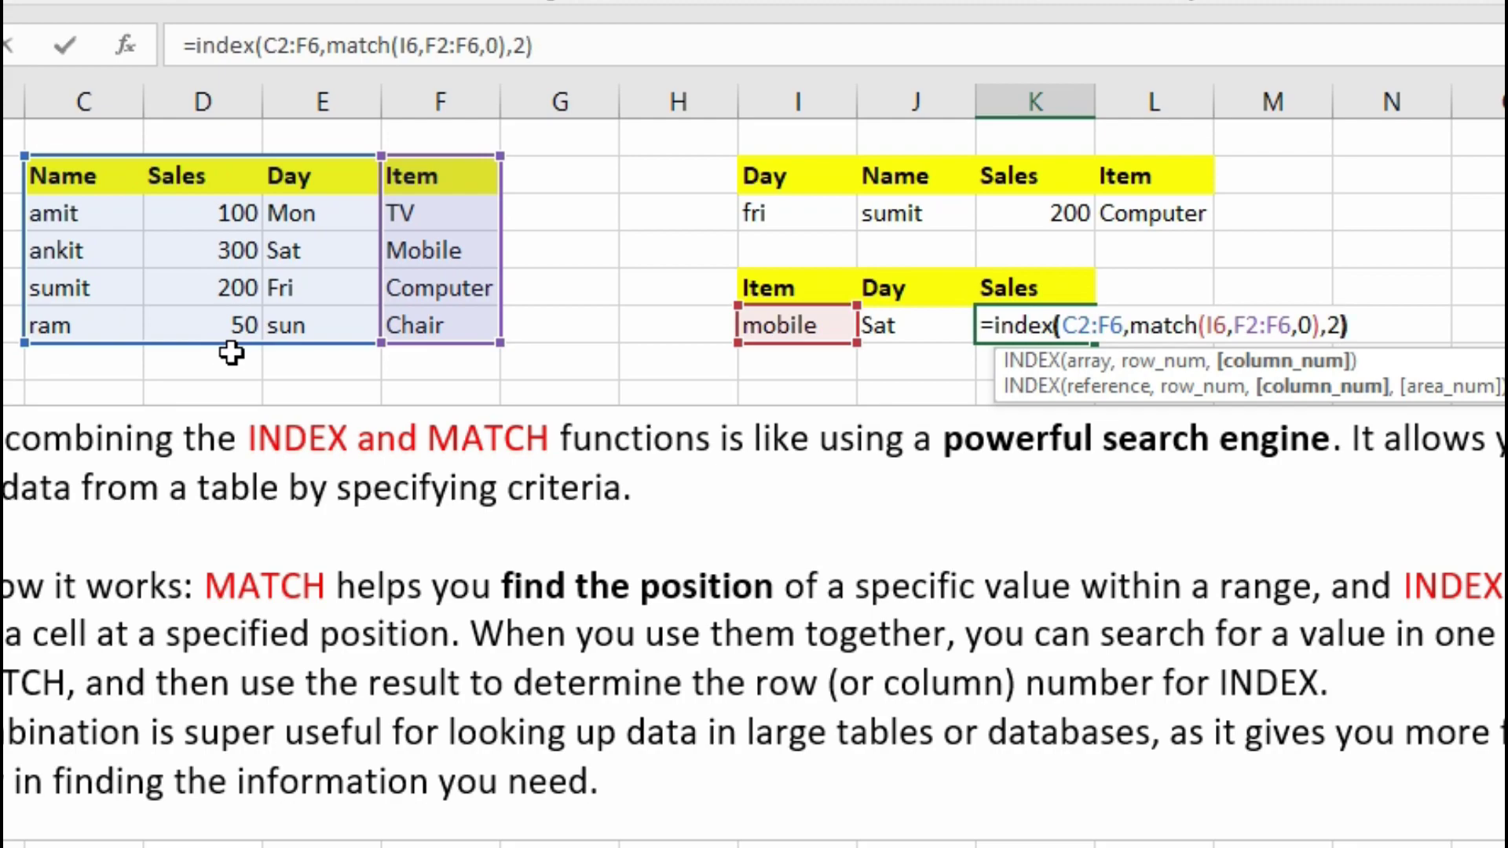
key(Return)
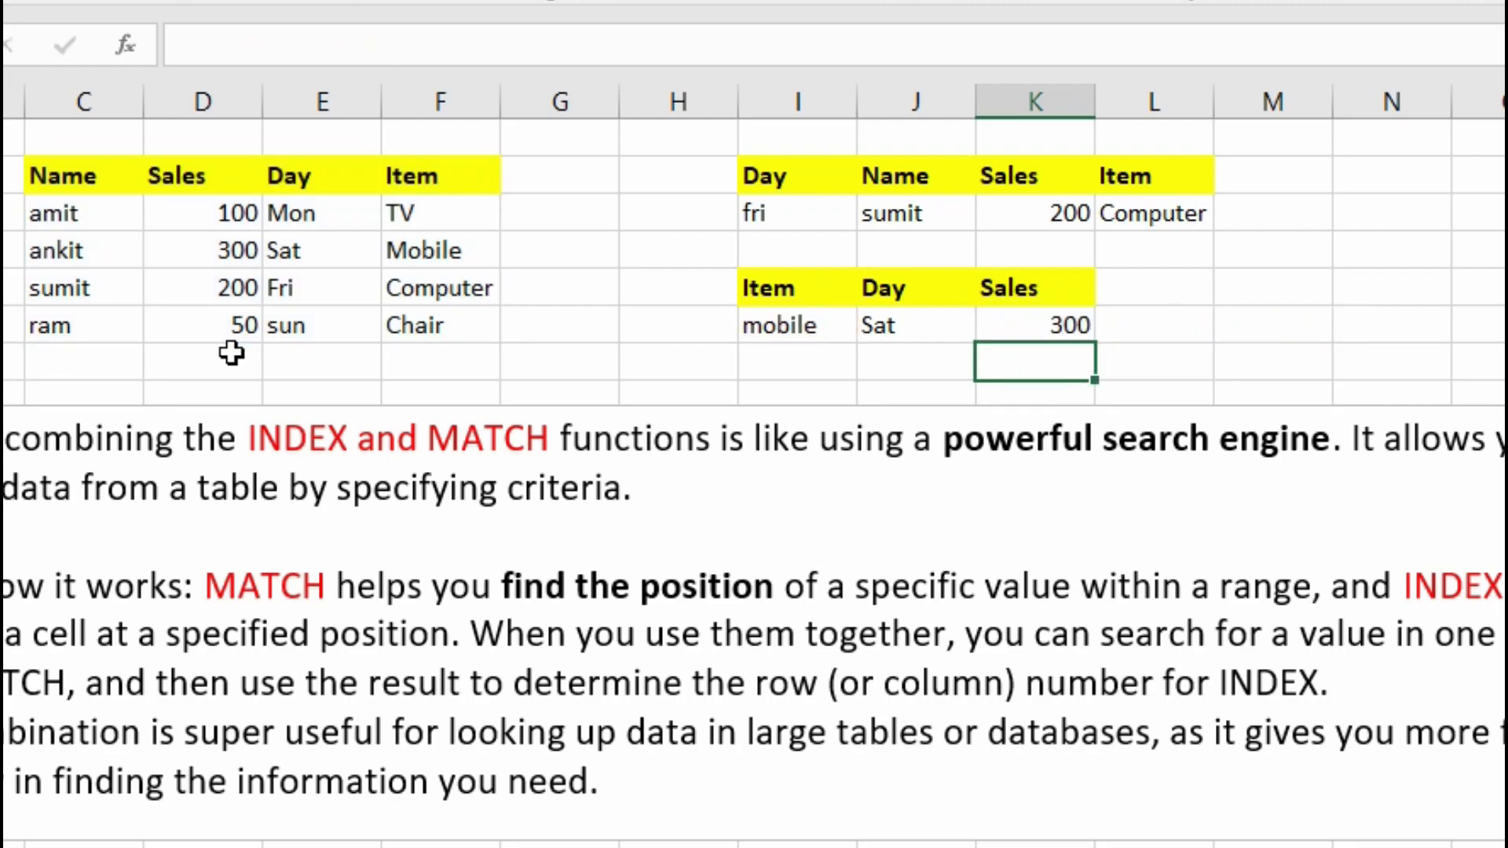
Step: Set the lookup item in I6 to tv
click(792, 330)
text(tv)
key(Return)
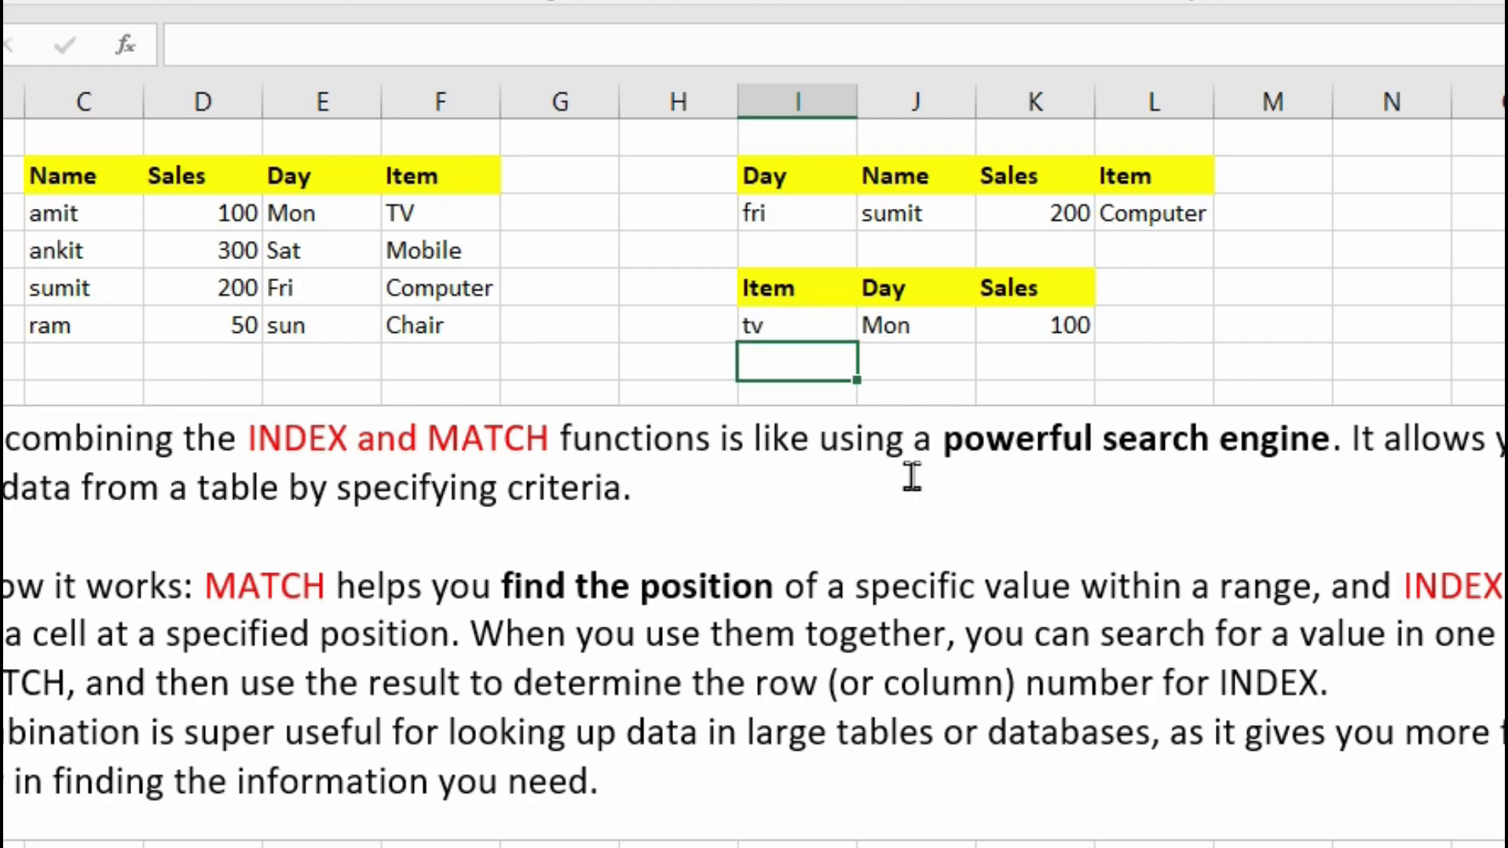